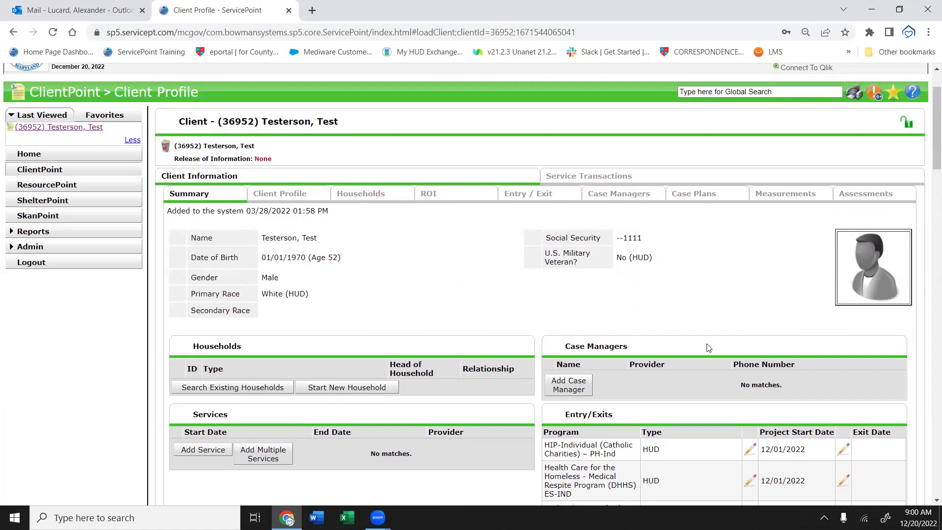
# Open the Bethesda Cares entry's start data, keep the start date, and continue to the entry form
pyautogui.scroll(-3, 709, 348)
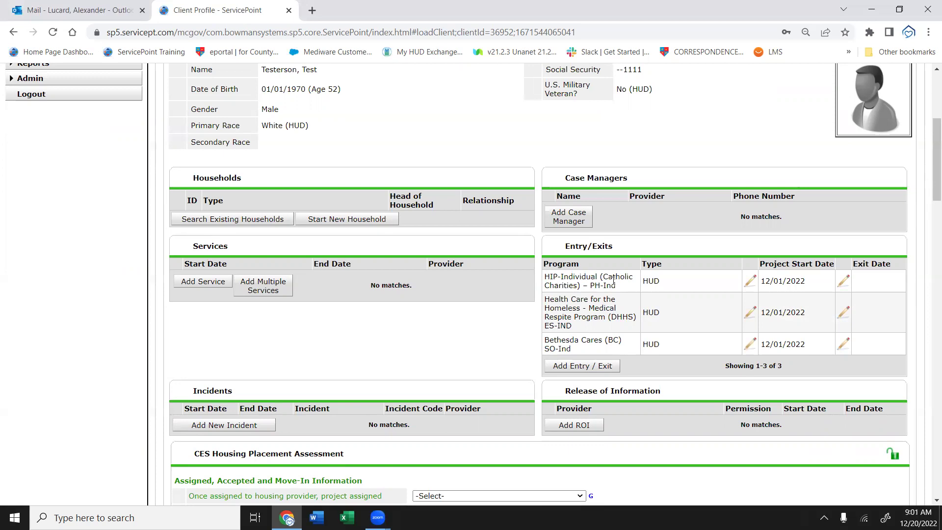
pyautogui.scroll(3, 613, 280)
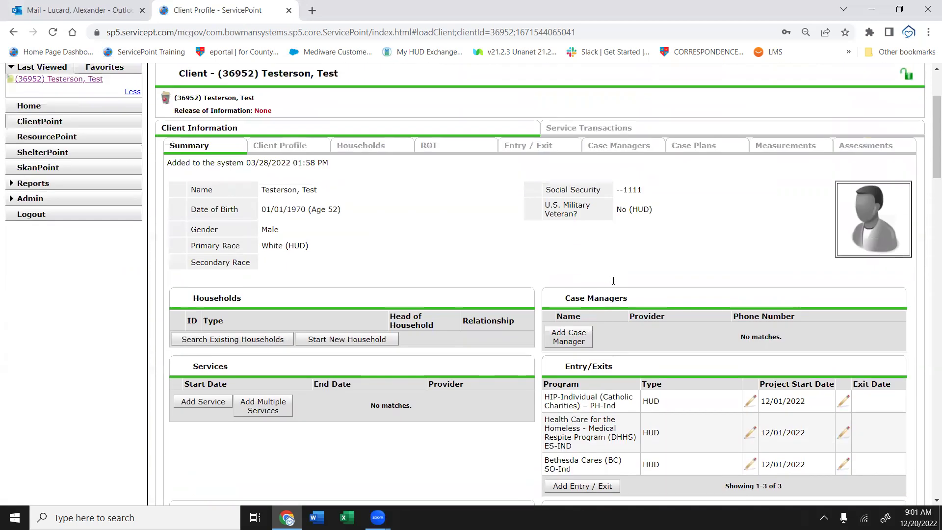
pyautogui.scroll(-1, 613, 281)
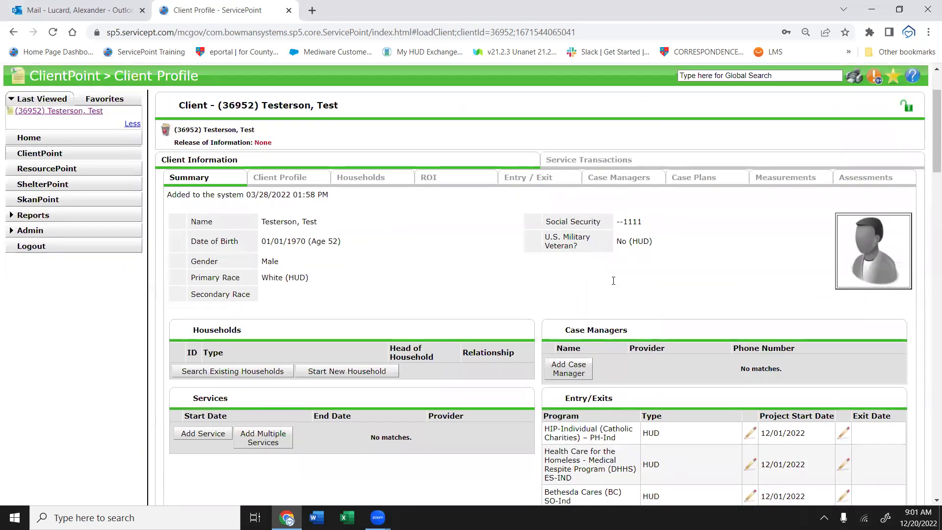
pyautogui.scroll(-2, 613, 281)
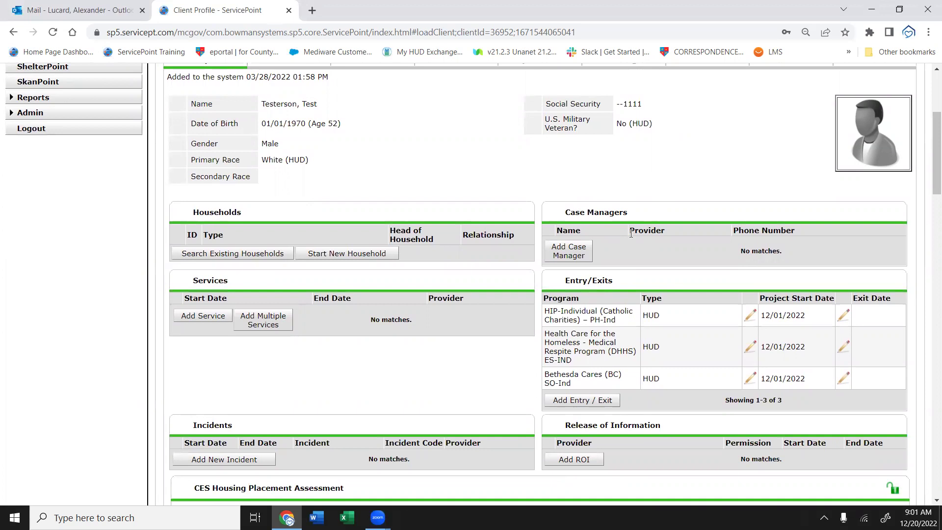
pyautogui.scroll(1, 631, 234)
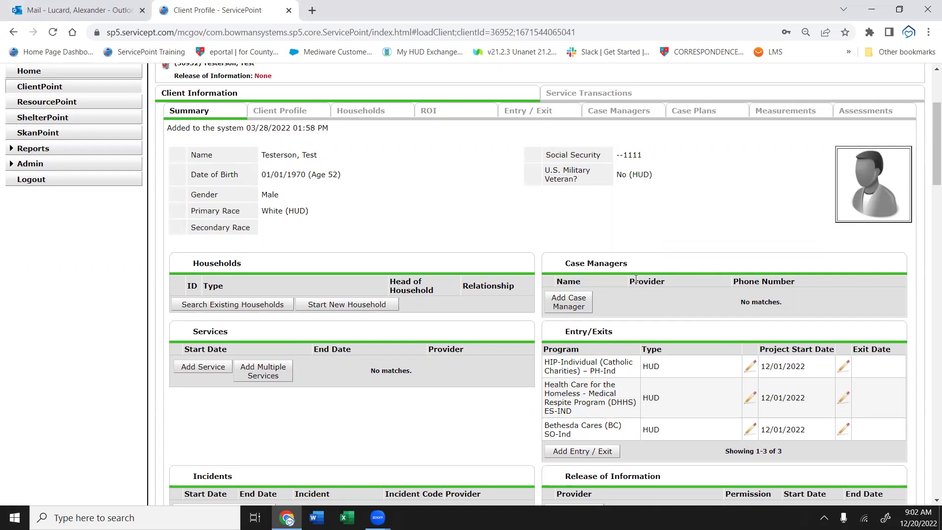
pyautogui.scroll(-3, 628, 283)
pyautogui.scroll(2, 630, 287)
pyautogui.scroll(1, 630, 287)
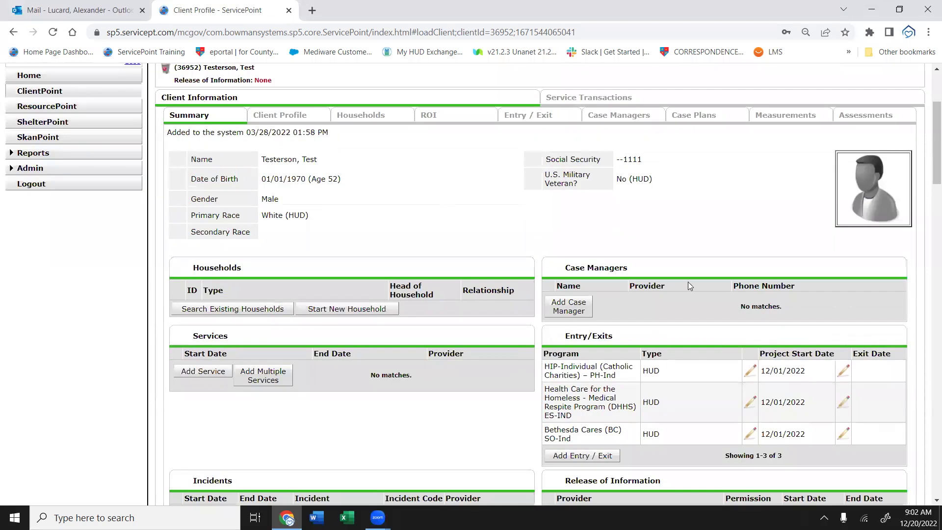
pyautogui.click(748, 435)
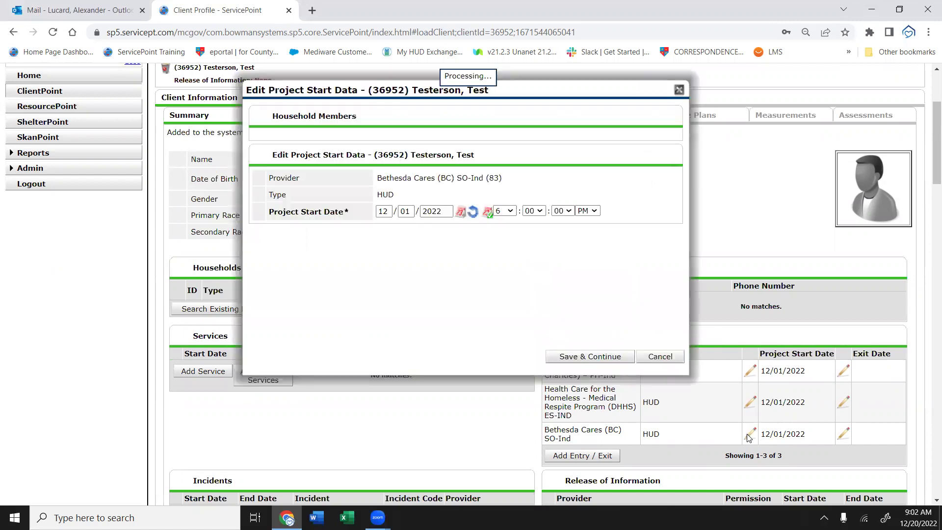
pyautogui.click(568, 356)
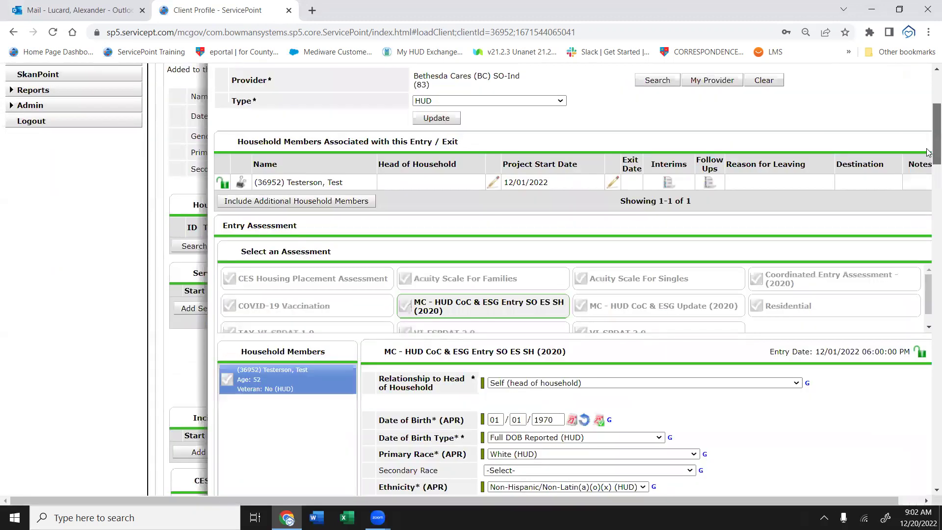
pyautogui.scroll(-3, 928, 152)
pyautogui.moveTo(927, 148); pyautogui.dragTo(929, 156)
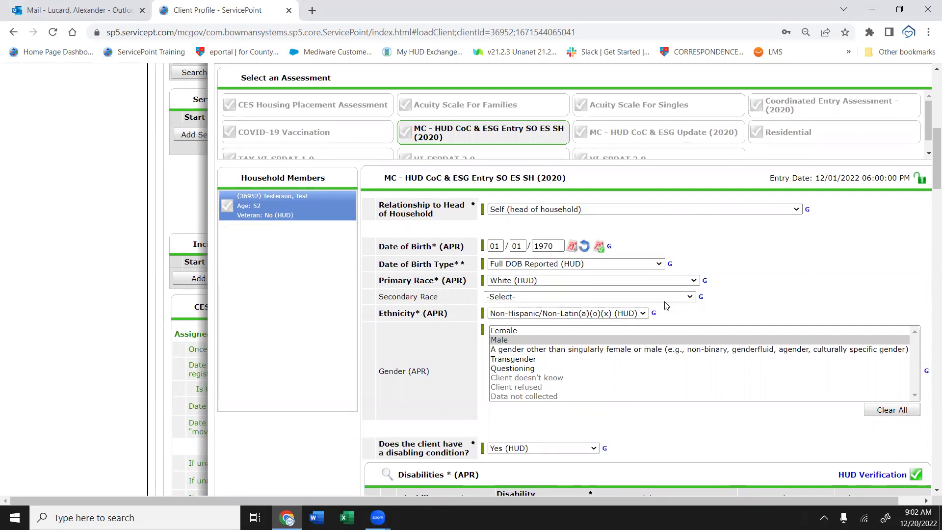
pyautogui.moveTo(929, 159); pyautogui.dragTo(928, 189)
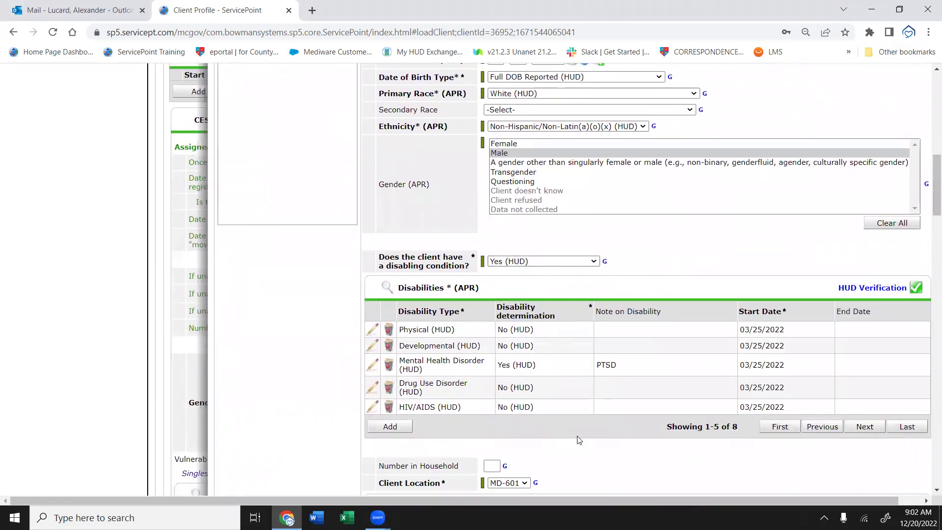
pyautogui.moveTo(928, 182); pyautogui.dragTo(927, 211)
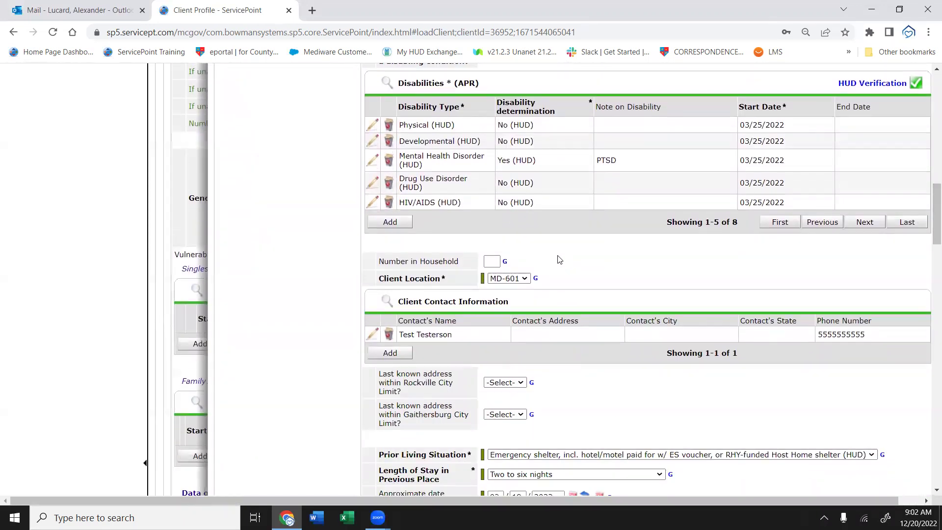
# Set Number in Household to 1, Rockville City limits Yes and Gaithersburg City limits No
pyautogui.click(491, 261)
pyautogui.write('1')
pyautogui.scroll(-2, 535, 351)
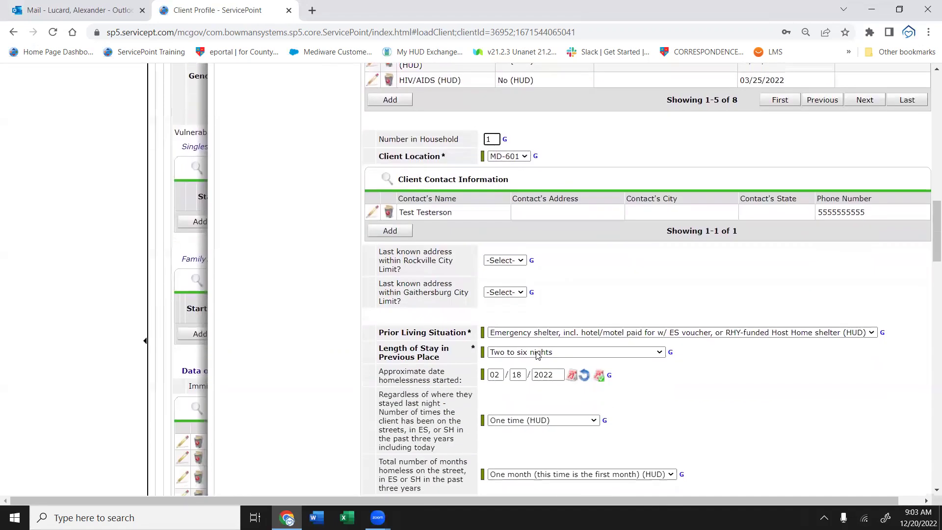
pyautogui.click(503, 261)
pyautogui.click(490, 280)
pyautogui.click(508, 293)
pyautogui.click(492, 320)
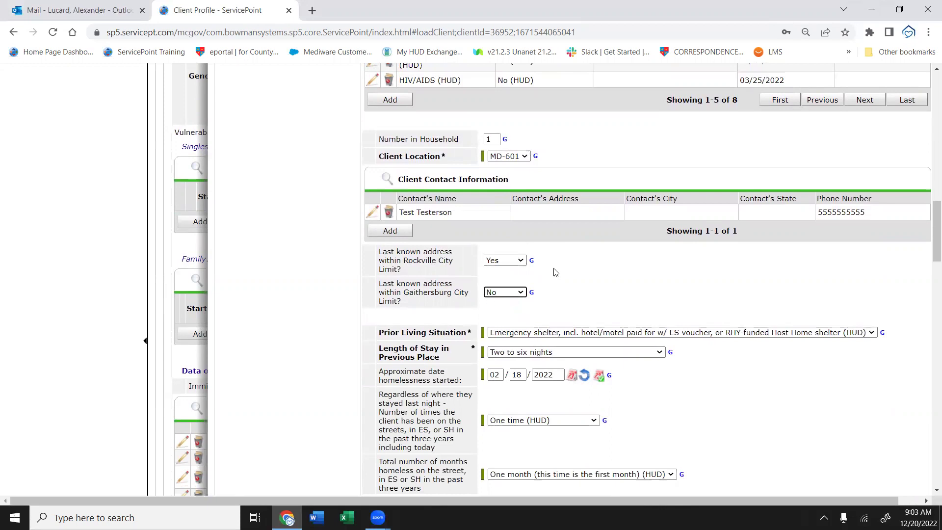
# Enter the client's Medicaid ID# in the entry assessment
pyautogui.scroll(-1, 498, 251)
pyautogui.scroll(-3, 499, 251)
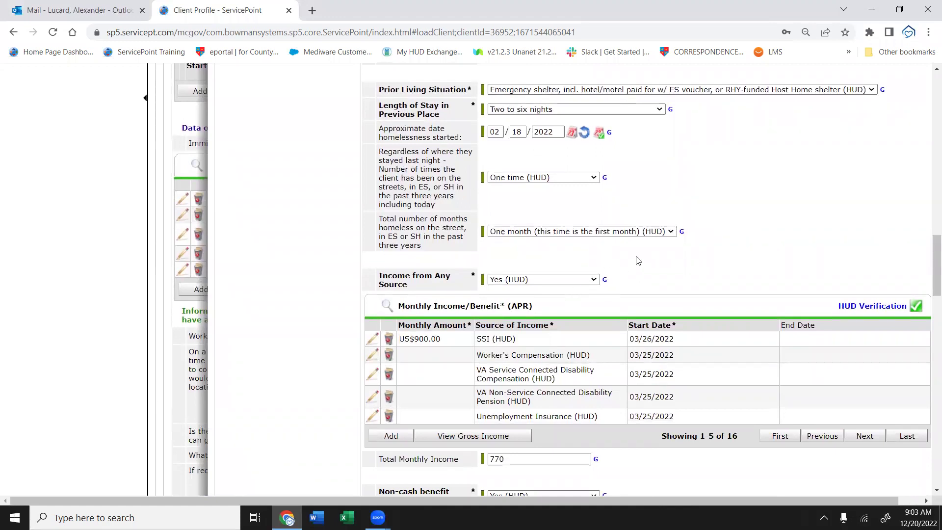
pyautogui.hscroll(1, 638, 260)
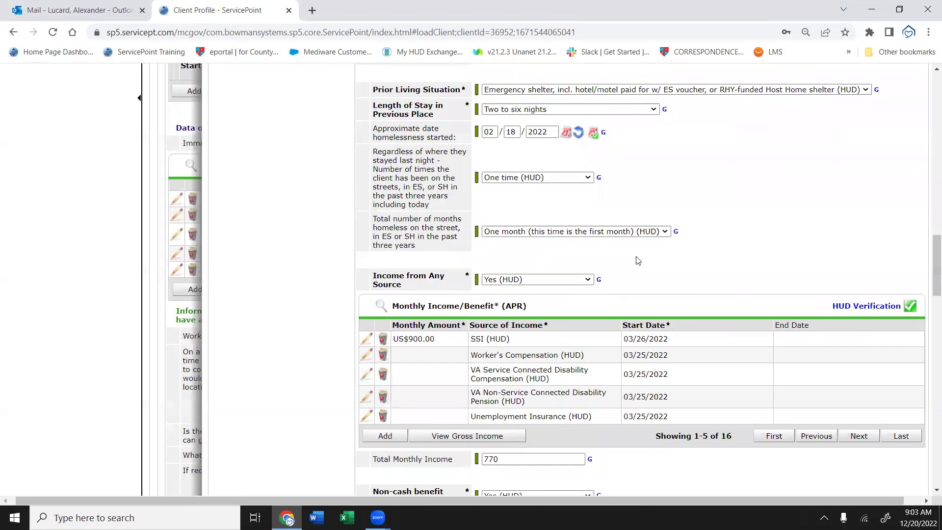
pyautogui.hscroll(1, 638, 261)
pyautogui.scroll(-6, 637, 260)
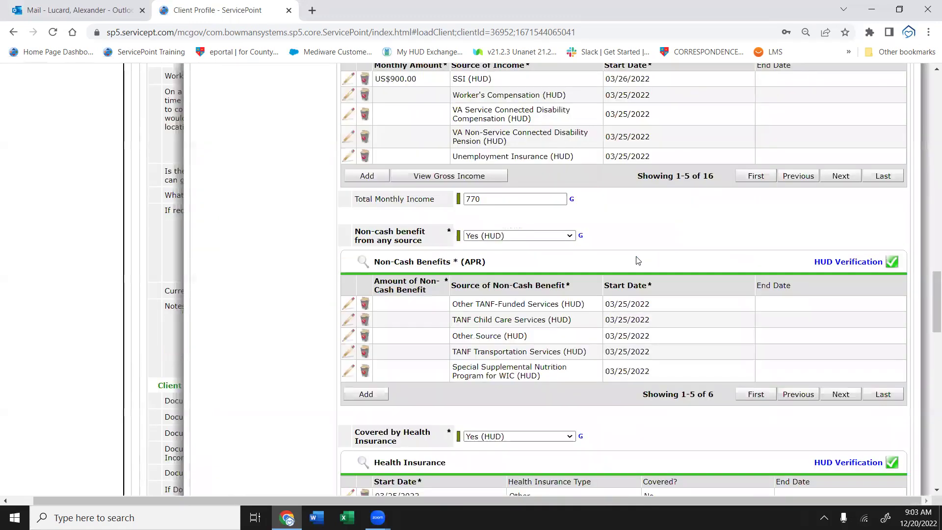
pyautogui.scroll(-1, 638, 260)
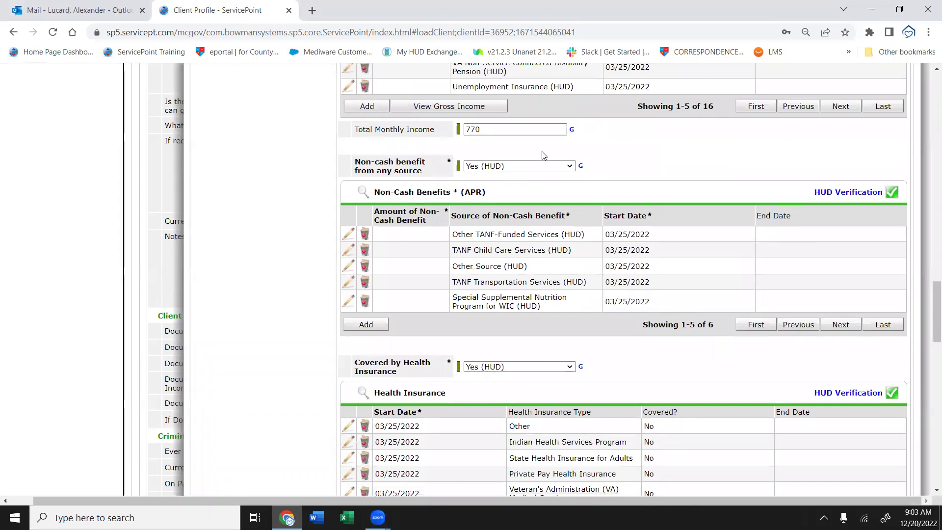
pyautogui.scroll(-6, 538, 245)
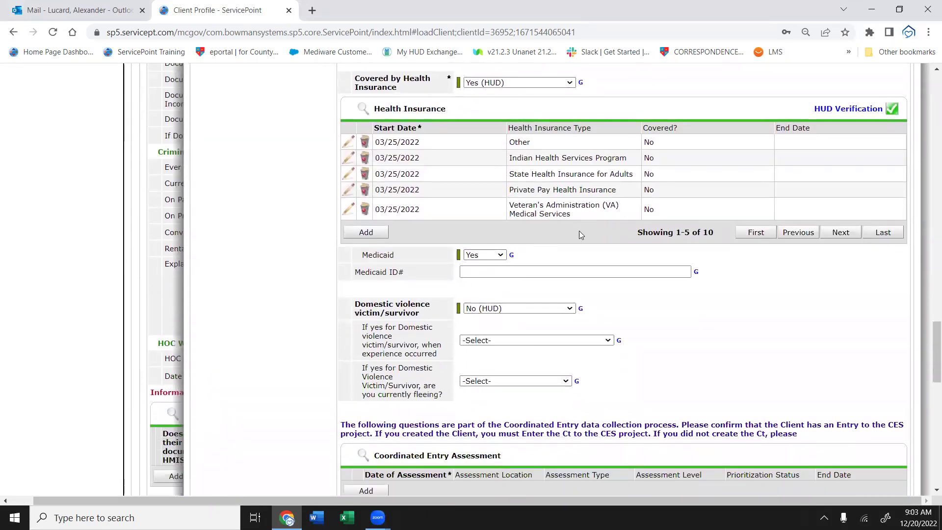
pyautogui.click(492, 273)
pyautogui.click(493, 273)
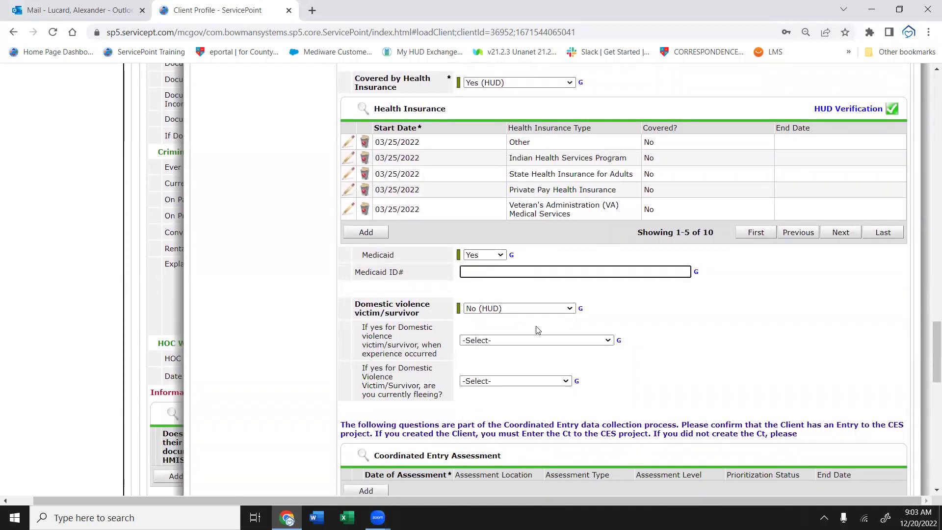
pyautogui.write('4984984389sdjkdsfj489439843')
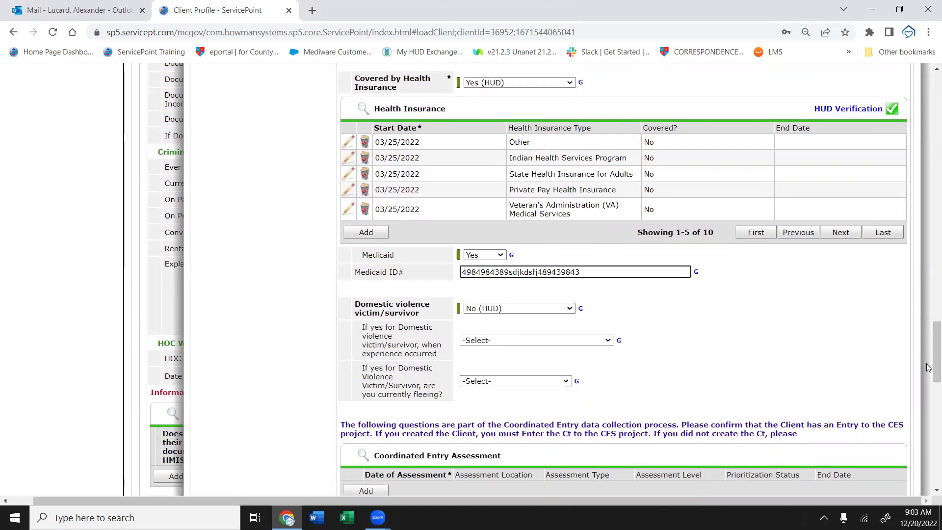
pyautogui.moveTo(929, 347); pyautogui.dragTo(928, 456)
# Save and exit the entry assessment, declining the encouraged-answer alert both times, and return to the profile's top
pyautogui.click(763, 452)
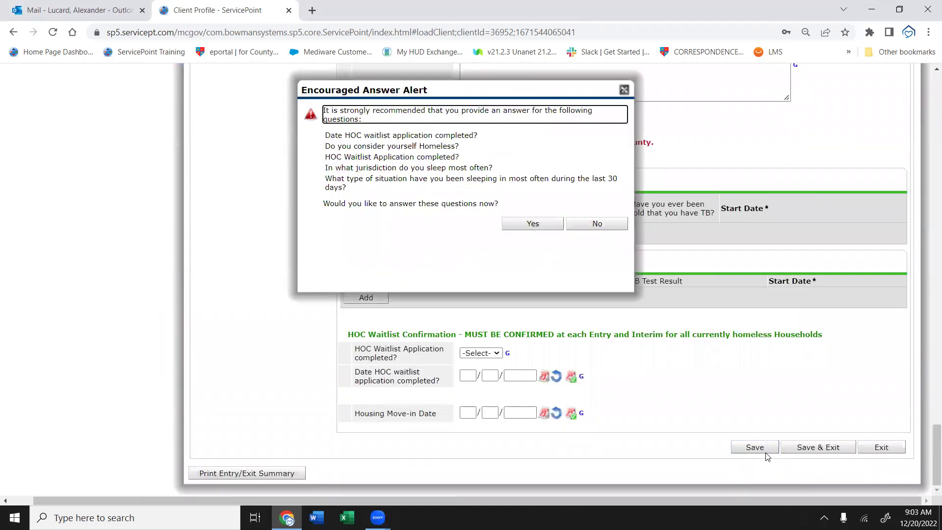
pyautogui.click(613, 226)
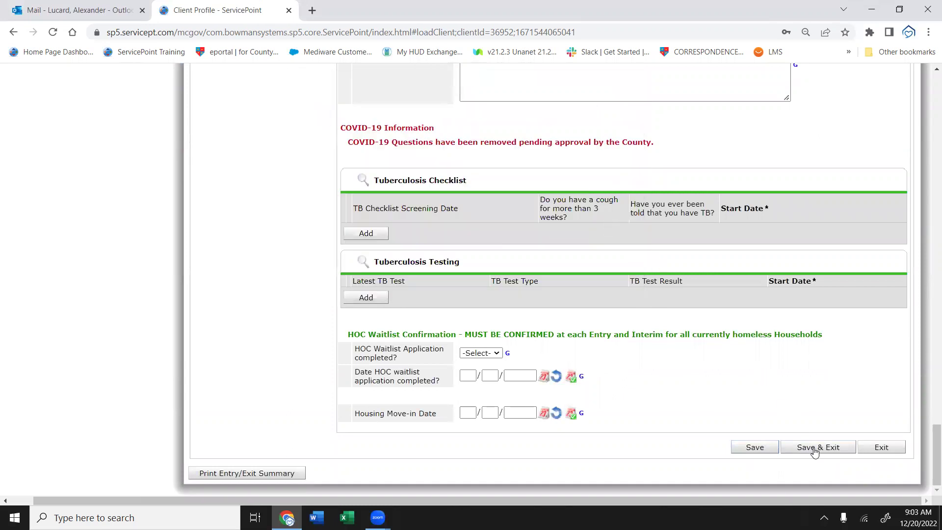
pyautogui.click(814, 447)
pyautogui.click(590, 223)
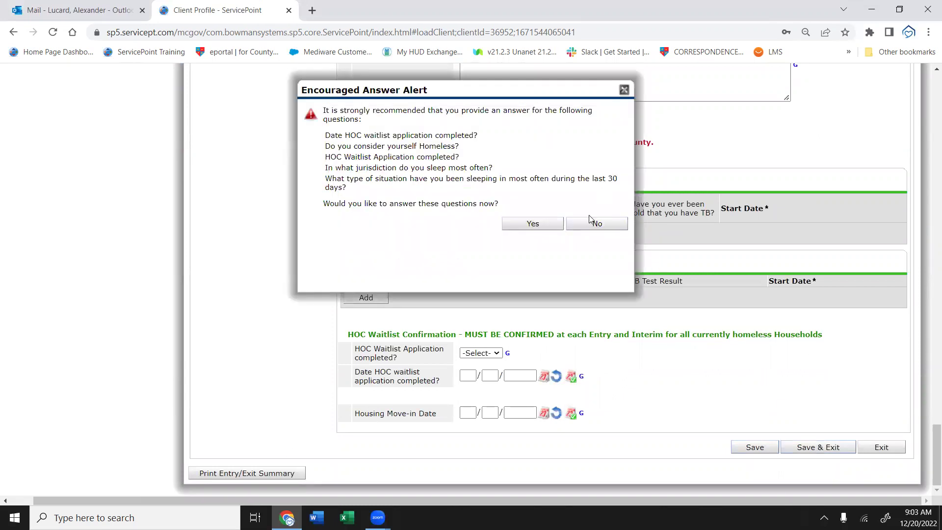
pyautogui.scroll(15, 588, 220)
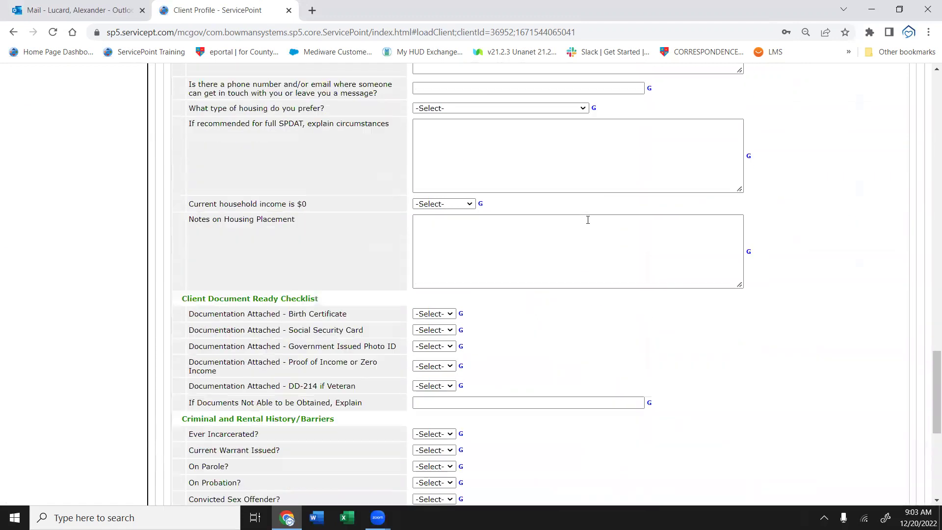
pyautogui.scroll(10, 588, 220)
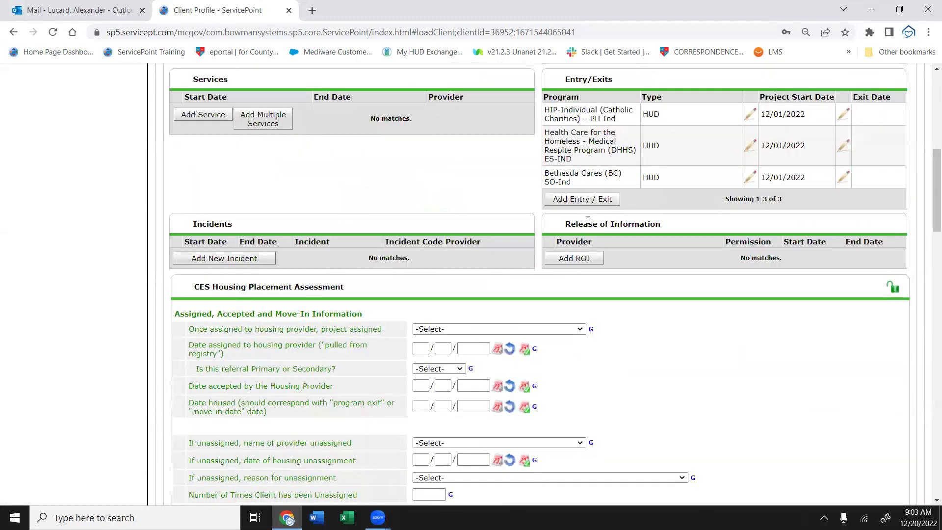
pyautogui.scroll(3, 588, 225)
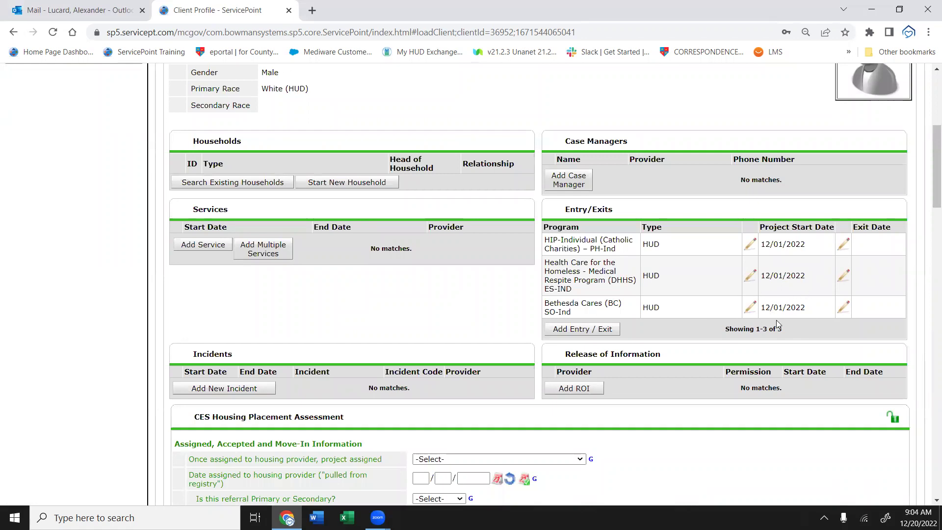
pyautogui.scroll(3, 667, 317)
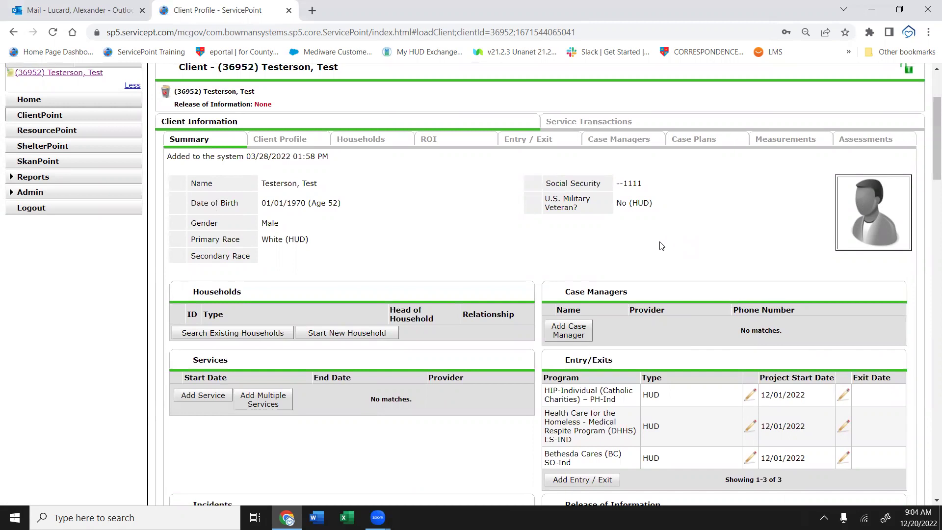
# Start a new Update interim review on the Bethesda Cares entry
pyautogui.click(543, 145)
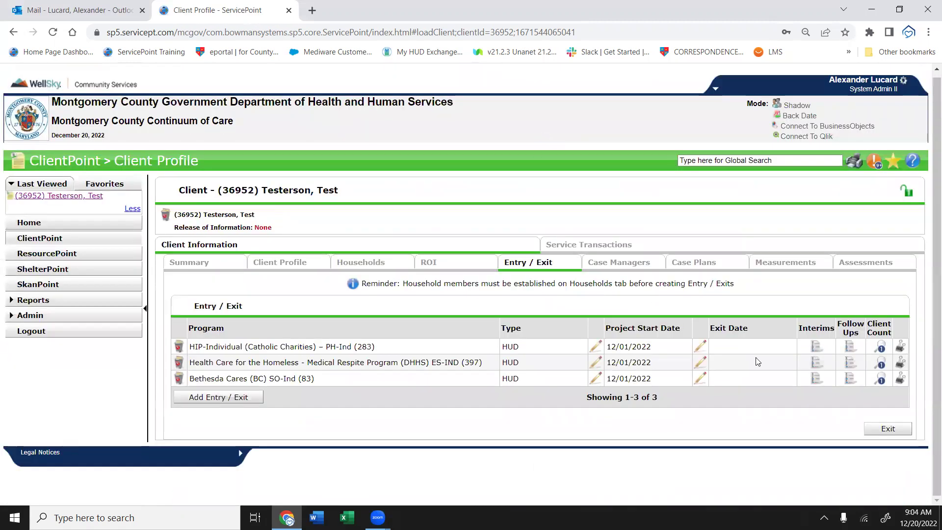
pyautogui.click(821, 383)
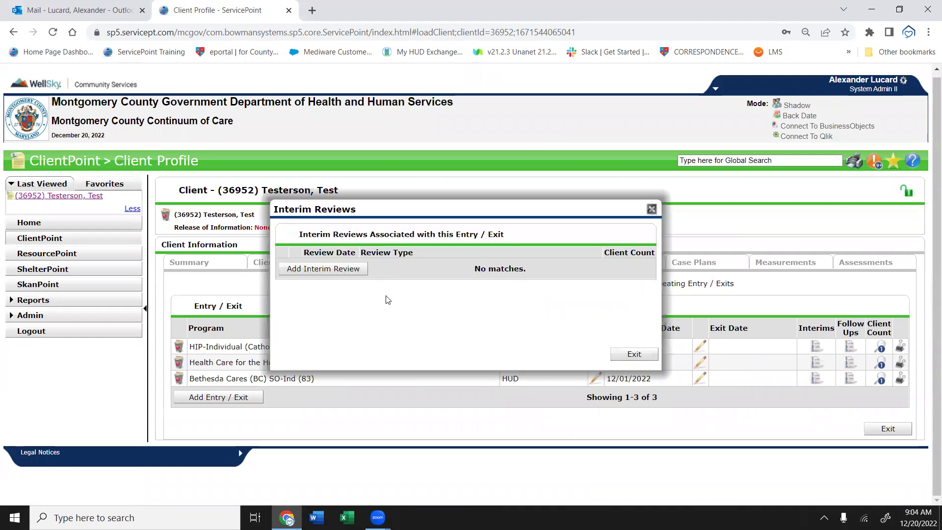
pyautogui.click(338, 268)
pyautogui.click(411, 174)
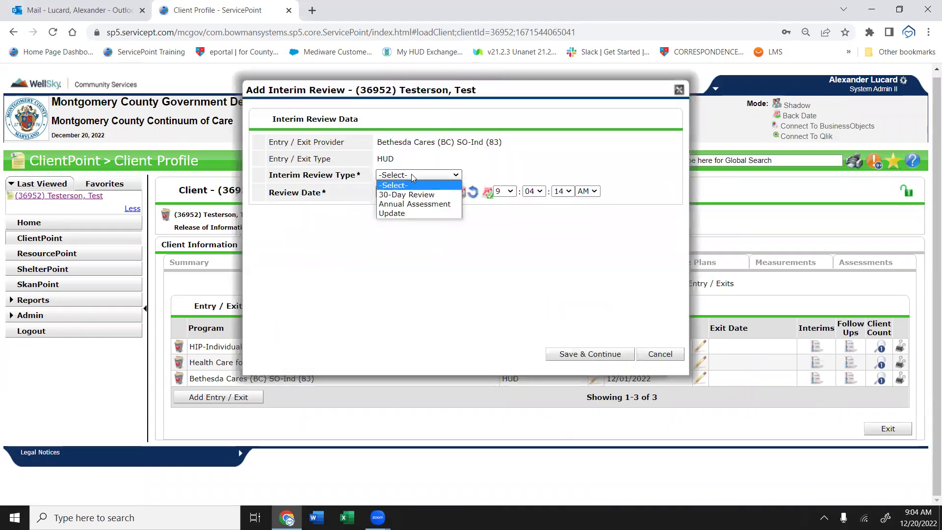
pyautogui.click(399, 208)
# Set the review time to 6:00:00 PM
pyautogui.click(510, 192)
pyautogui.press('6')
pyautogui.press('Return')
pyautogui.press('Tab')
pyautogui.press('0')
pyautogui.press('Tab')
pyautogui.press('0')
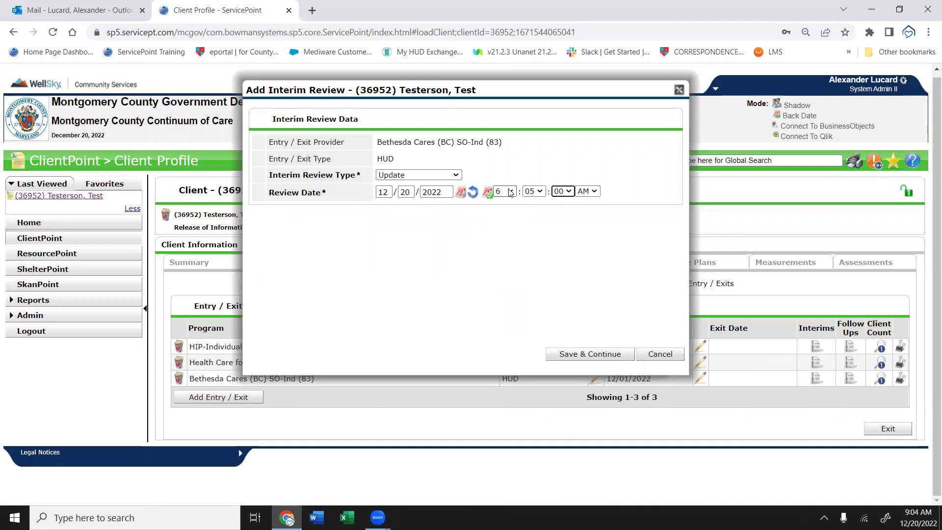
pyautogui.click(539, 192)
pyautogui.click(529, 210)
pyautogui.click(586, 192)
pyautogui.click(585, 220)
# Save the review and look through the MC - HUD CoC & ESG Update (2020) assessment
pyautogui.click(583, 357)
pyautogui.scroll(-4, 460, 121)
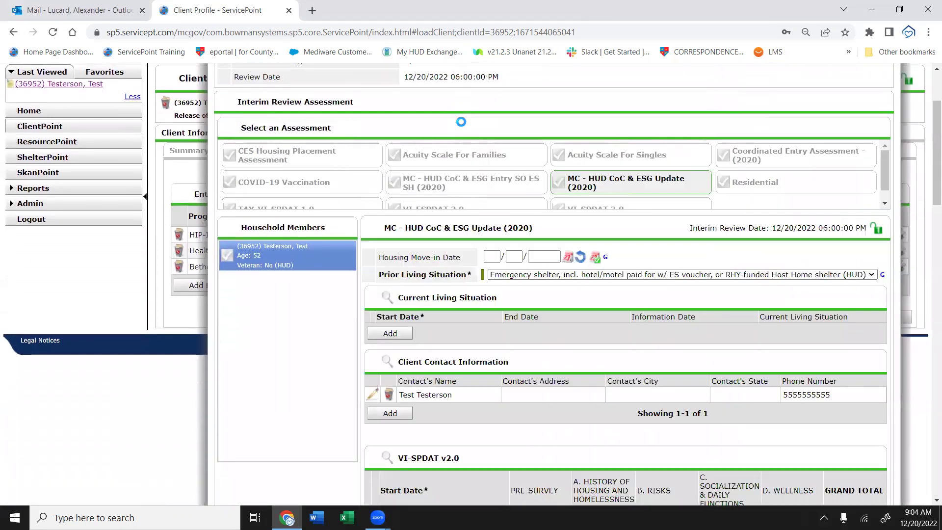
pyautogui.scroll(-5, 460, 122)
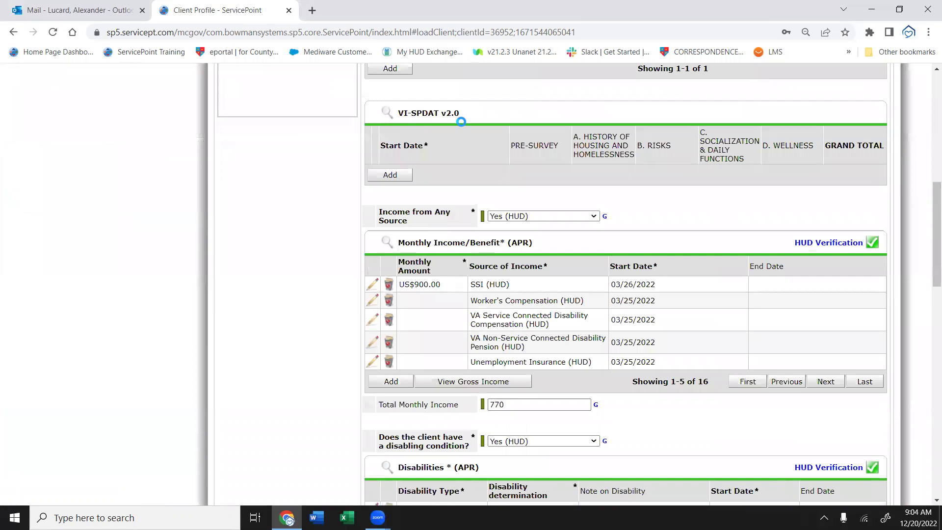
pyautogui.scroll(-1, 461, 121)
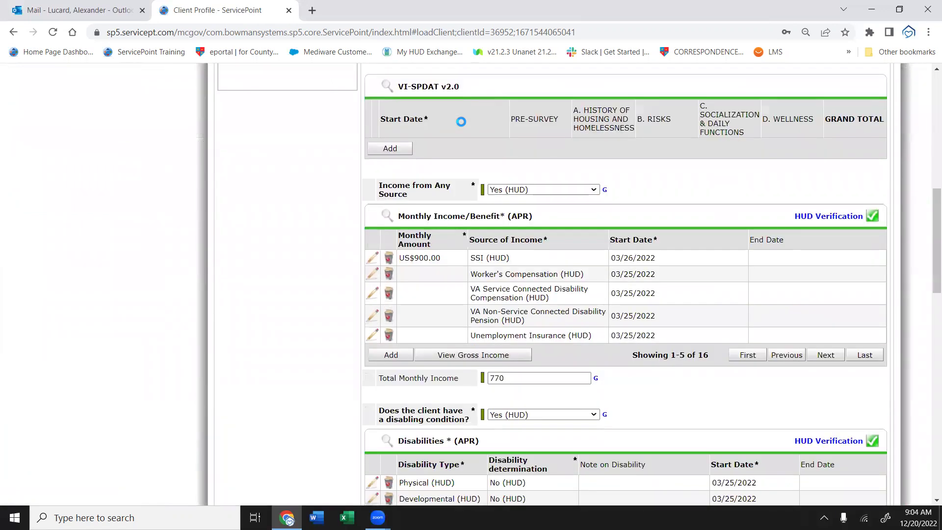
pyautogui.scroll(-1, 461, 121)
pyautogui.scroll(-7, 461, 121)
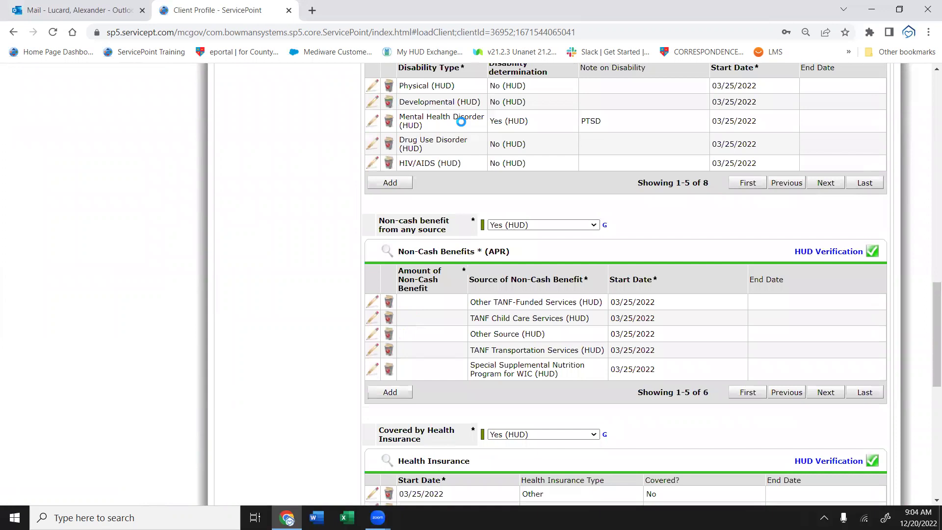
pyautogui.scroll(-6, 461, 121)
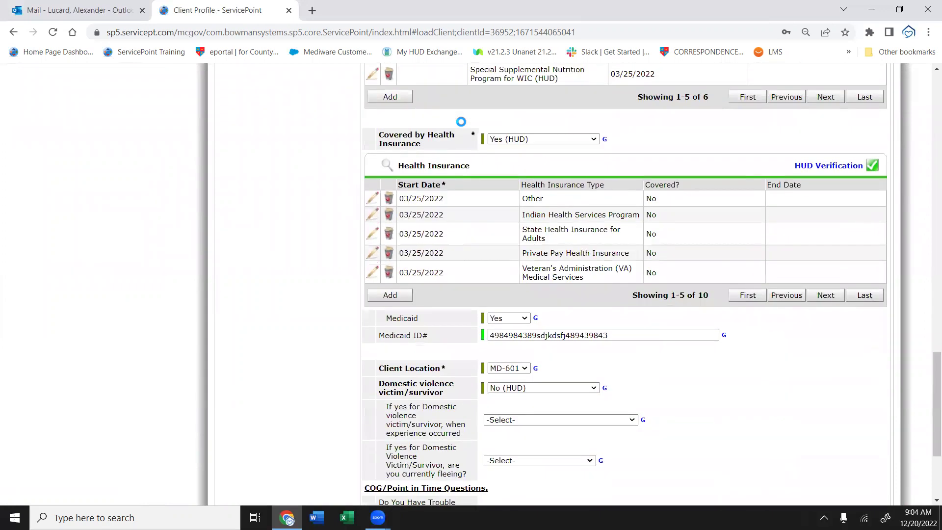
pyautogui.scroll(-3, 461, 121)
pyautogui.scroll(3, 461, 121)
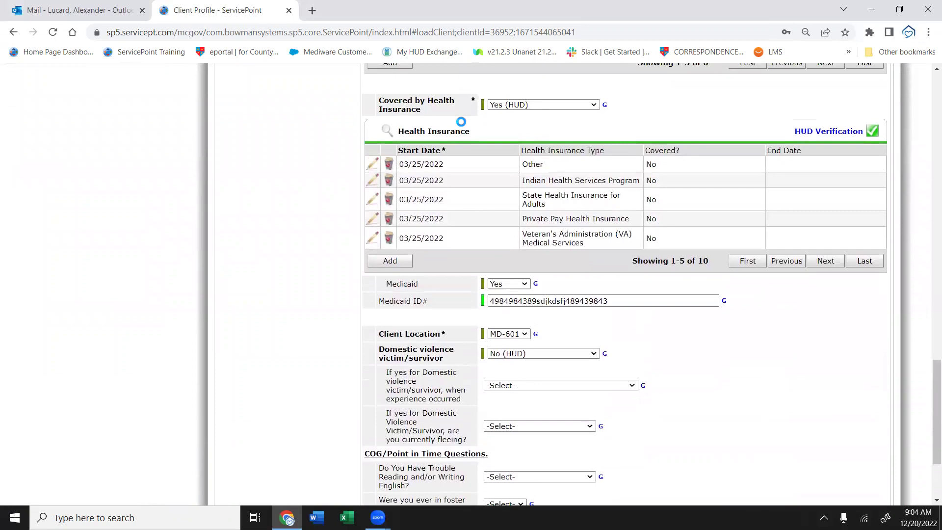
pyautogui.scroll(15, 461, 121)
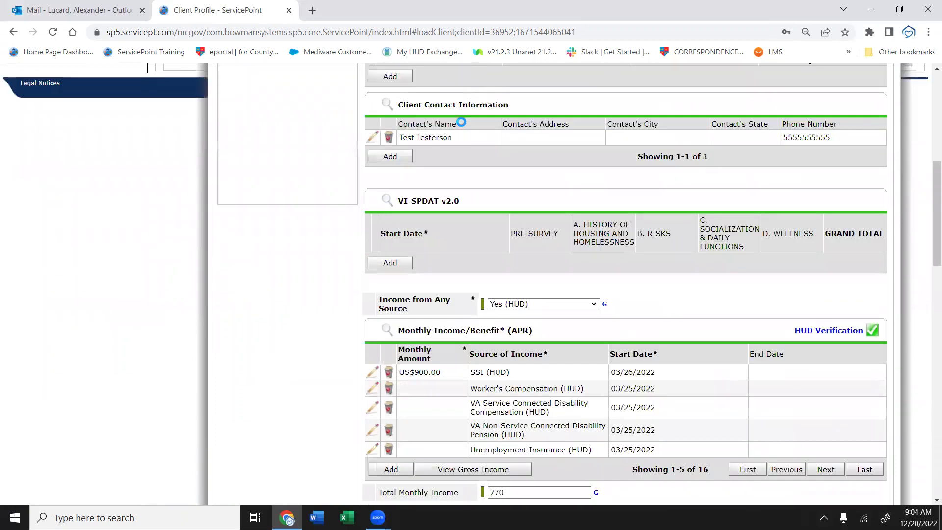
pyautogui.scroll(2, 460, 122)
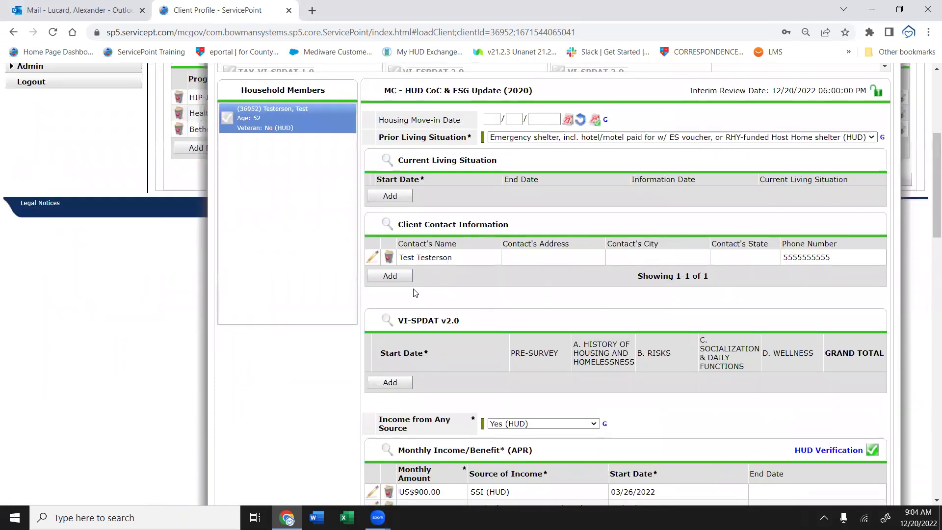
# Add a client contact of type Next of Kin, relationship Family Member, explained as 'Daughter'
pyautogui.click(390, 276)
pyautogui.scroll(1, 426, 201)
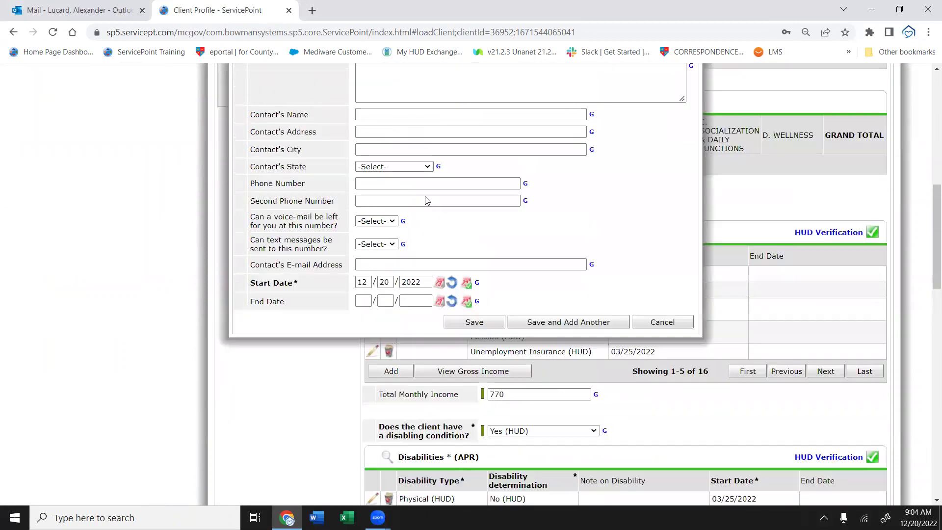
pyautogui.scroll(4, 426, 201)
pyautogui.scroll(1, 427, 201)
pyautogui.click(382, 170)
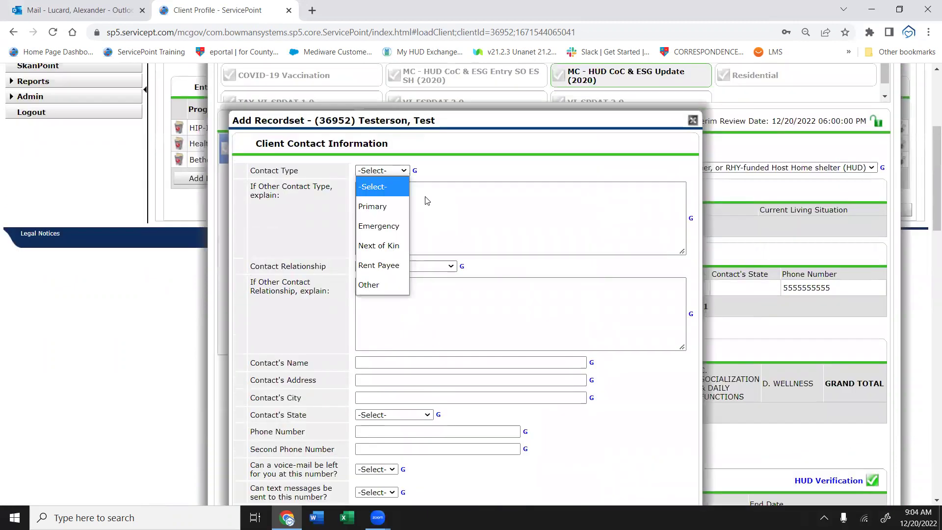
pyautogui.click(378, 246)
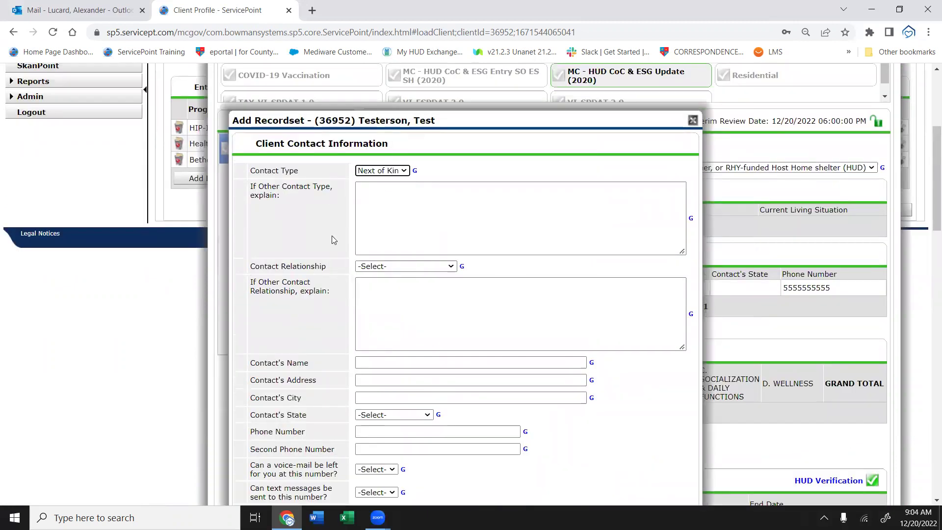
pyautogui.click(383, 269)
pyautogui.click(378, 295)
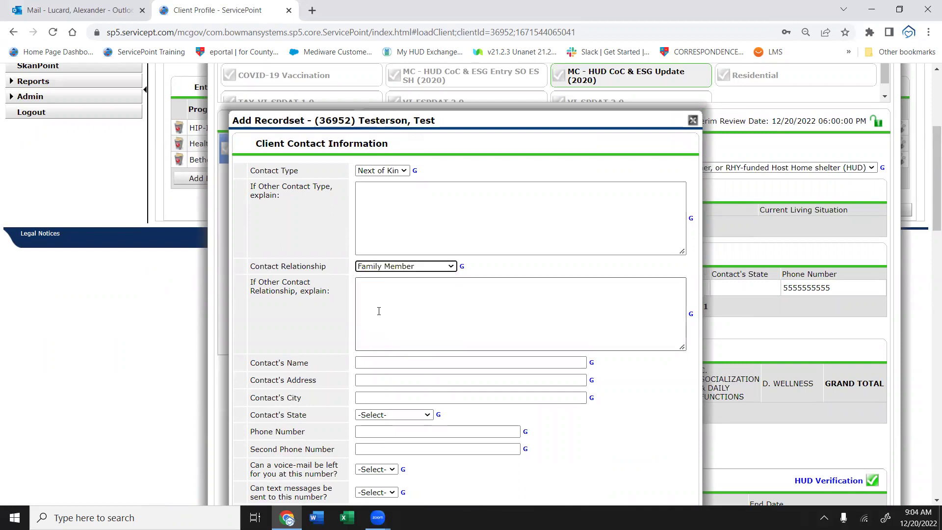
pyautogui.click(387, 313)
pyautogui.write('Daughter')
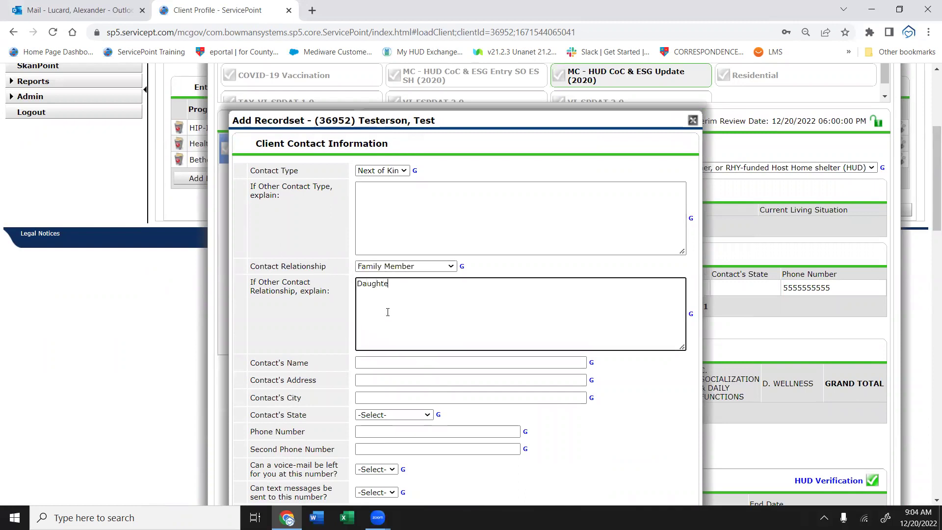
# Fill in the contact's name, street address, city, state and phone number
pyautogui.press('Tab')
pyautogui.write('Tessa Testerson')
pyautogui.press('Tab')
pyautogui.write('1234')
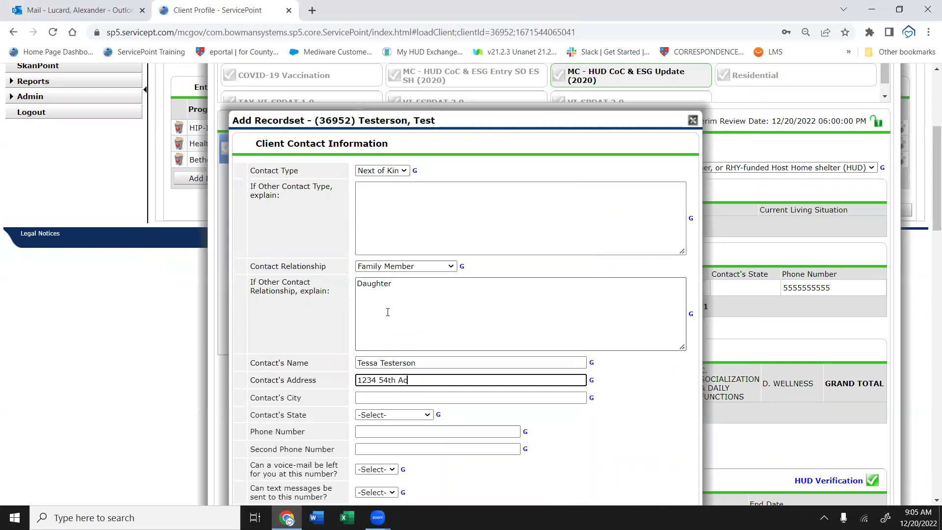
pyautogui.write(' 54th Avenue')
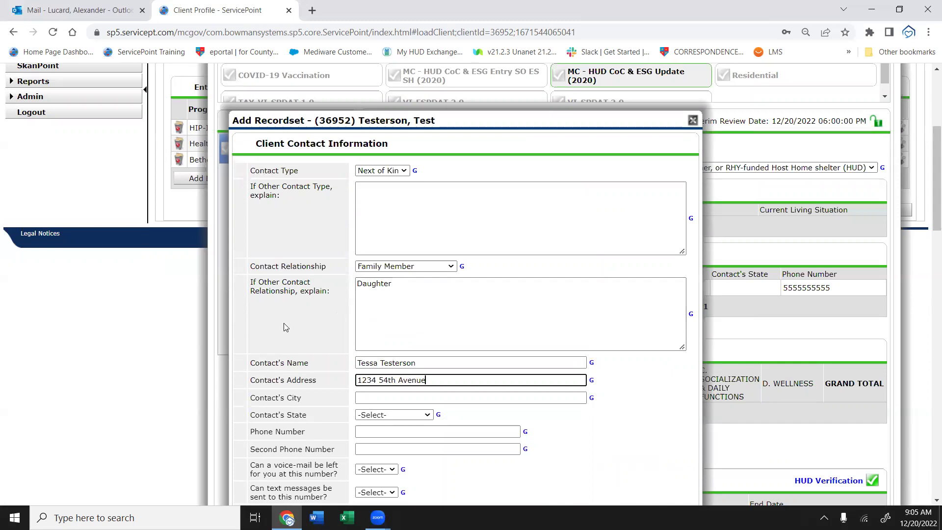
pyautogui.scroll(-2, 286, 327)
pyautogui.press('Tab')
pyautogui.write('Ro')
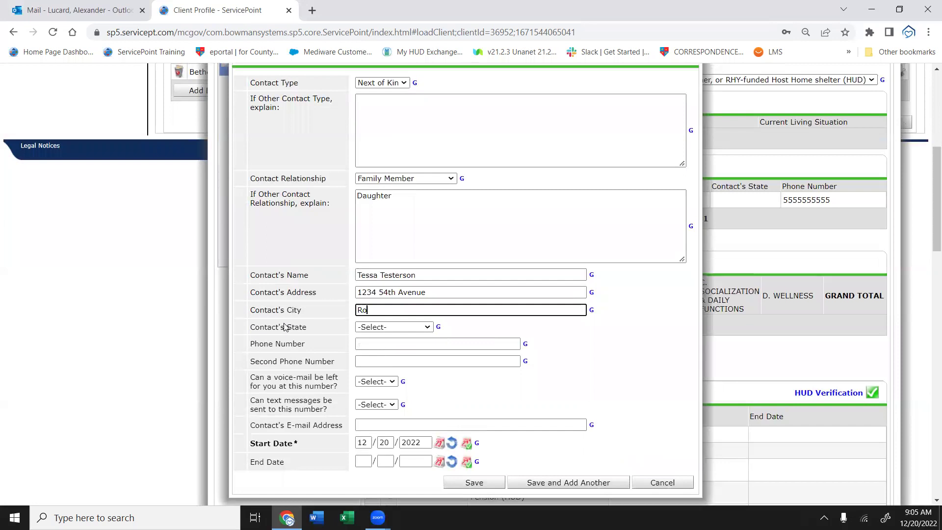
pyautogui.write('ckville')
pyautogui.press('Tab')
pyautogui.write('mar')
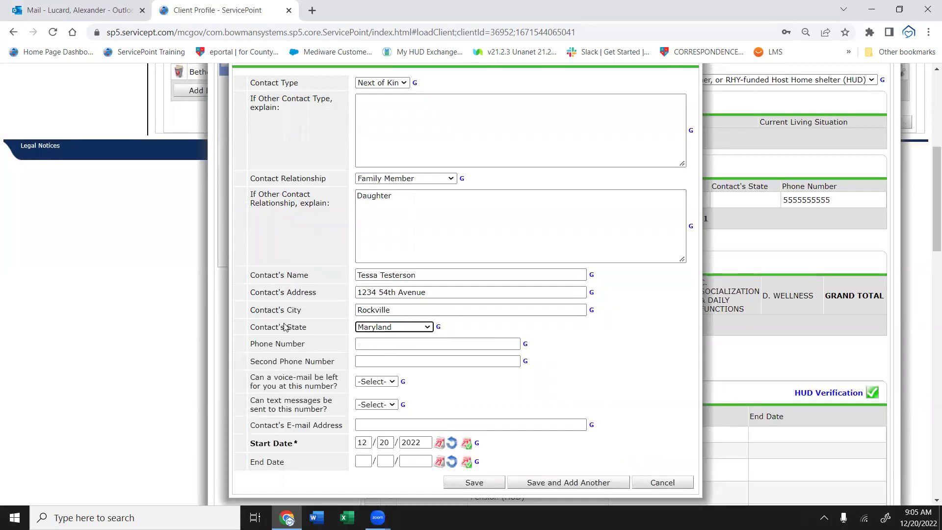
pyautogui.press('Tab')
pyautogui.write('123-456-78')
# Allow voice-mail, refuse text messages, and start entering the contact's e-mail address
pyautogui.press('Tab')
pyautogui.press('Tab')
pyautogui.hotkey('alt', 'Down')
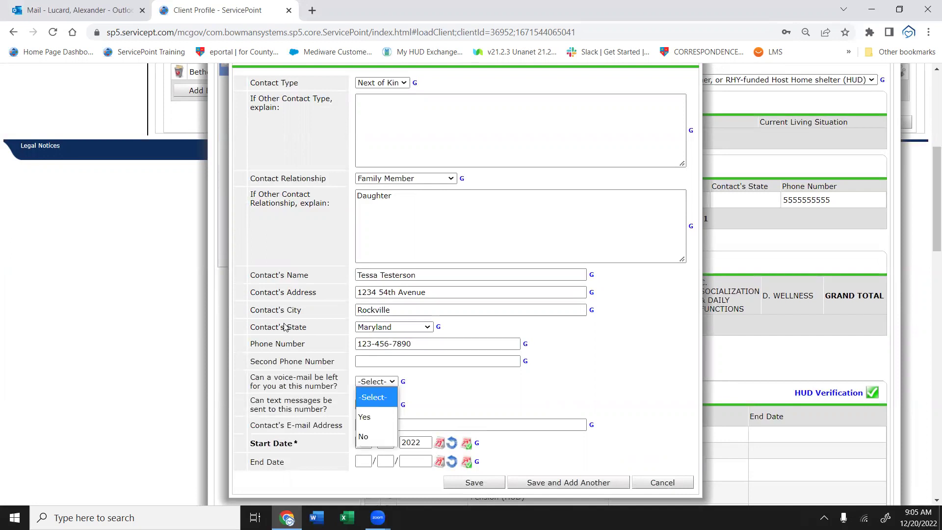
pyautogui.press('Escape')
pyautogui.press('Tab')
pyautogui.hotkey('alt', 'Down')
pyautogui.press('Down')
pyautogui.press('Down')
pyautogui.press('Return')
pyautogui.hotkey('shift', 'Tab')
pyautogui.hotkey('alt', 'Down')
pyautogui.press('Down')
pyautogui.press('Return')
pyautogui.press('Tab')
pyautogui.press('Tab')
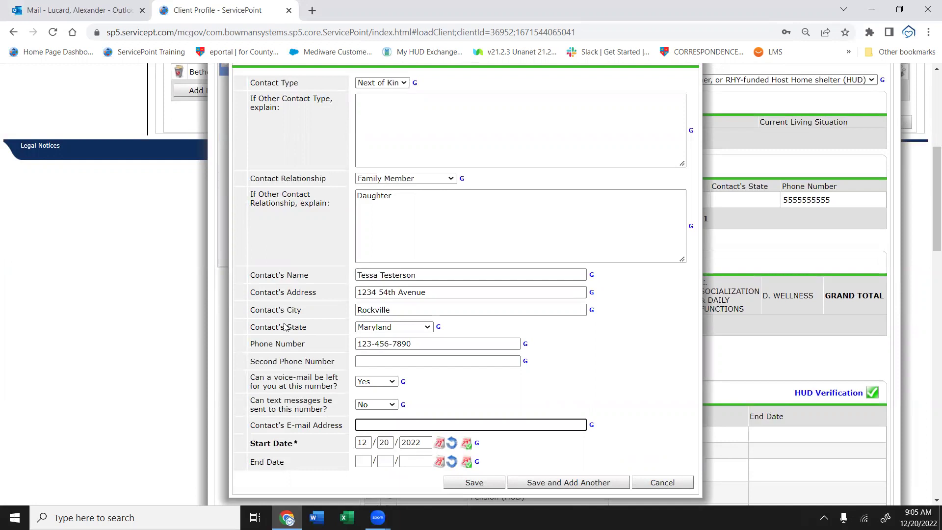
pyautogui.write('tessa!@gma')
# Save the new contact, close the Mail tab, and save and exit the assessment
pyautogui.press('Return')
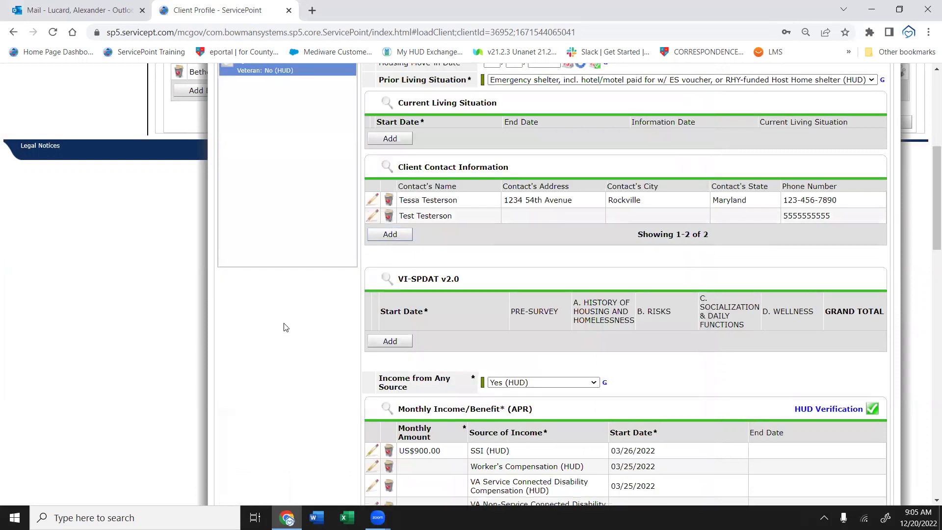
pyautogui.scroll(2, 287, 339)
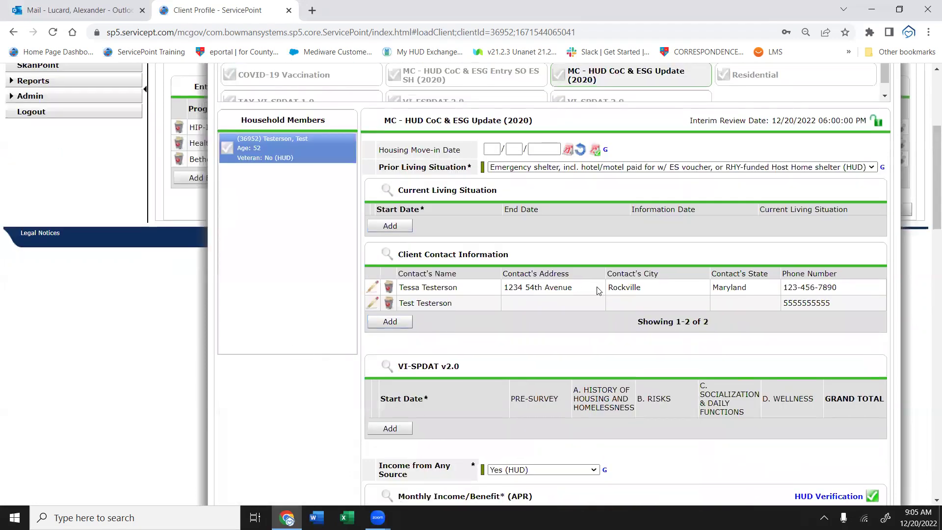
pyautogui.scroll(-1, 929, 204)
pyautogui.moveTo(929, 204)
pyautogui.mouseDown()
pyautogui.moveTo(928, 415)
pyautogui.moveTo(929, 219)
pyautogui.mouseUp()
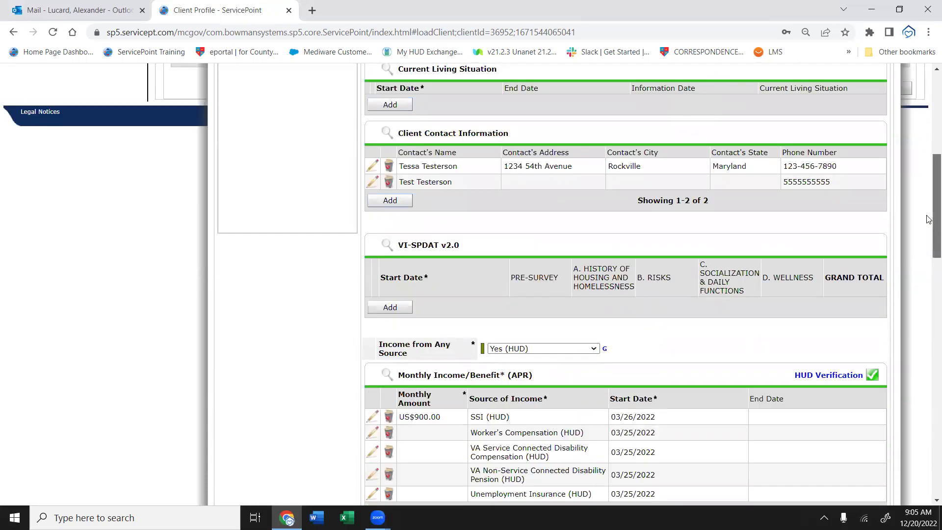
pyautogui.moveTo(928, 219); pyautogui.dragTo(922, 488)
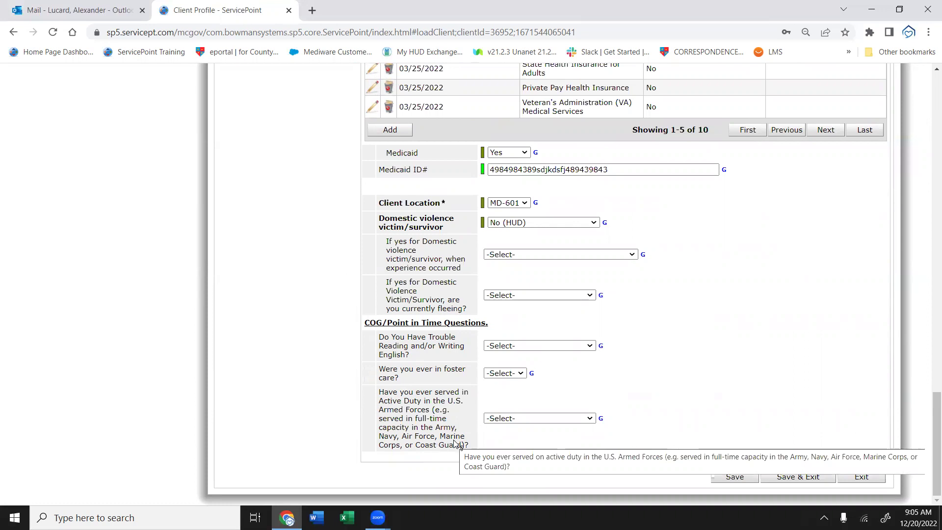
pyautogui.click(142, 10)
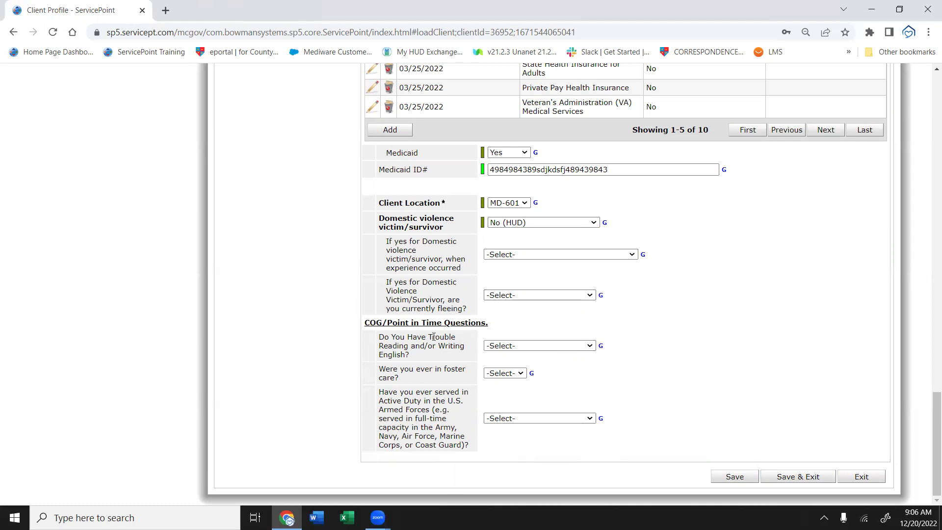
pyautogui.click(787, 477)
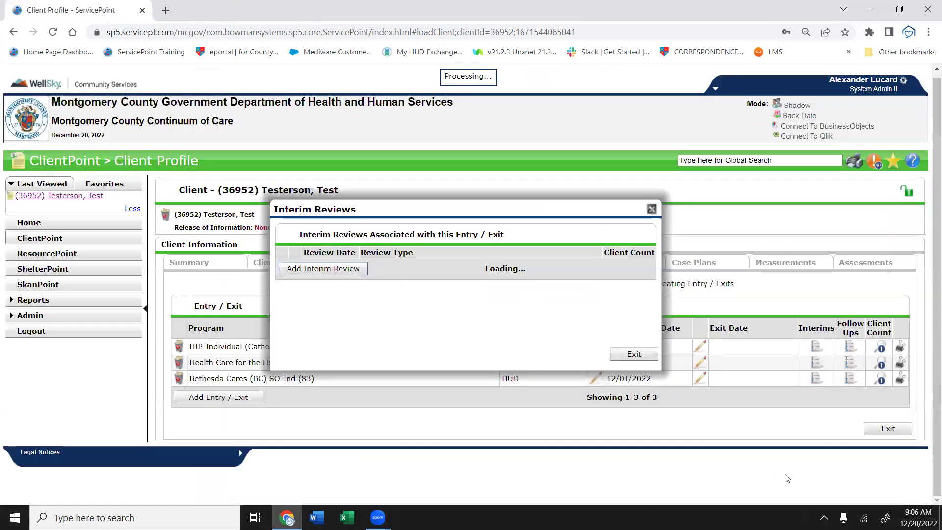
# Start a second Update interim review for Bethesda Cares dated 01/25/2023
pyautogui.click(651, 210)
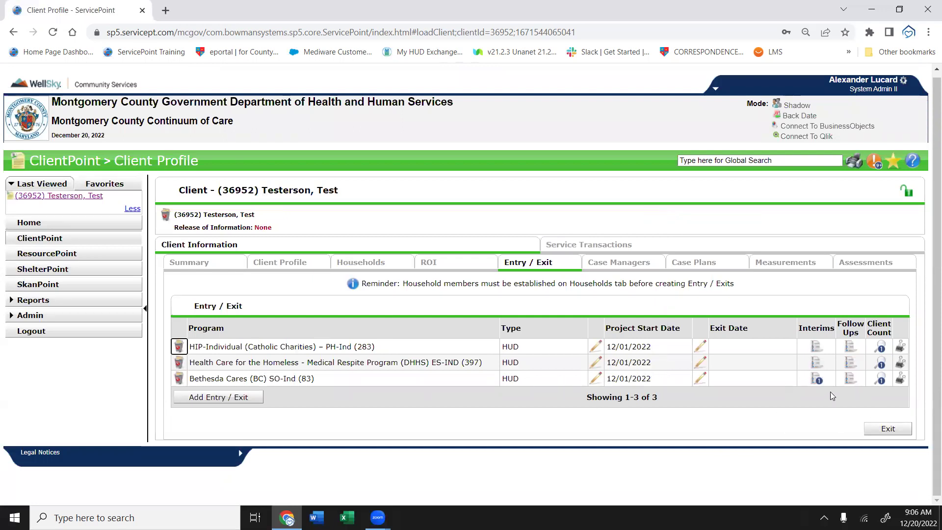
pyautogui.click(817, 380)
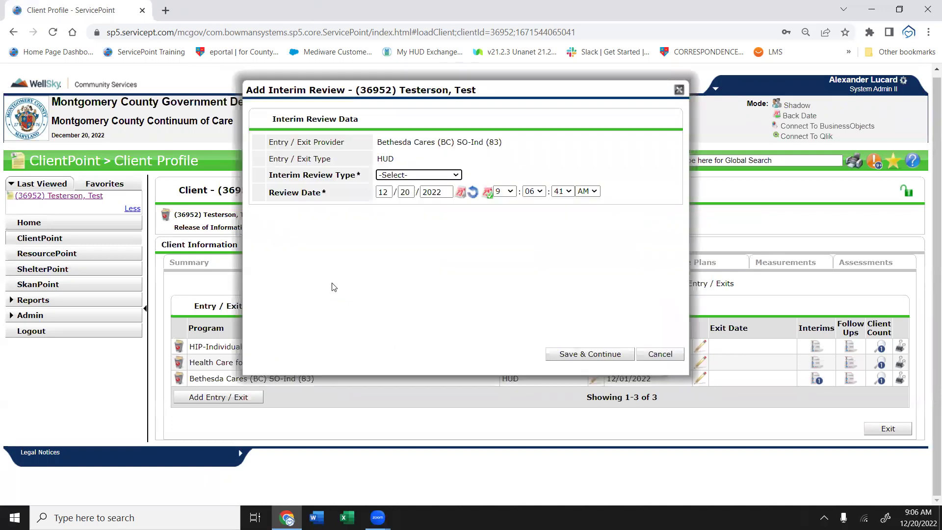
pyautogui.click(400, 174)
pyautogui.click(392, 214)
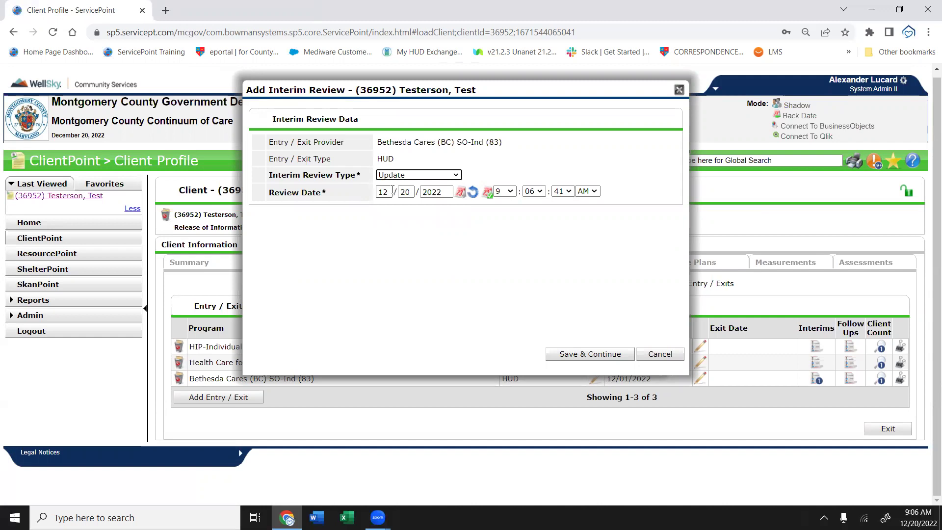
pyautogui.click(393, 190)
pyautogui.write('01/25/')
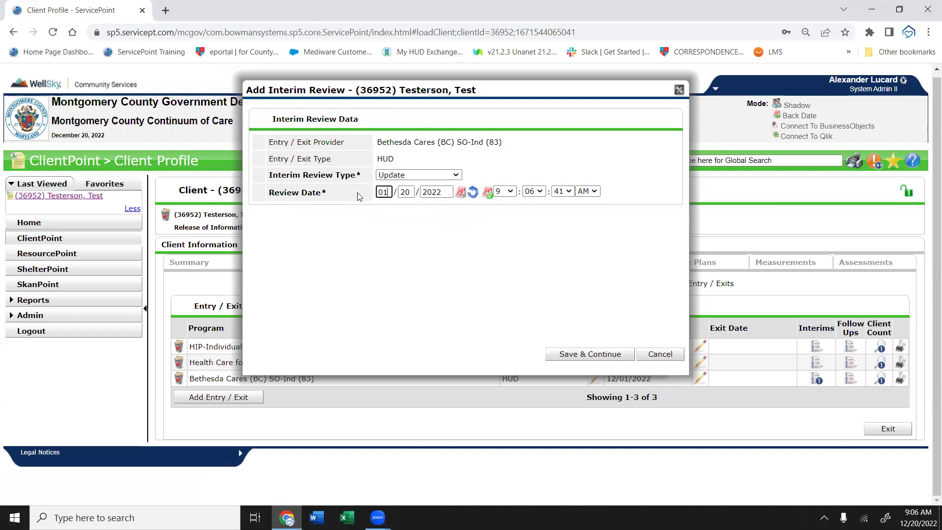
pyautogui.write('2023')
# Set the review time to 6:00:00 PM
pyautogui.press('Tab')
pyautogui.click(509, 192)
pyautogui.press('6')
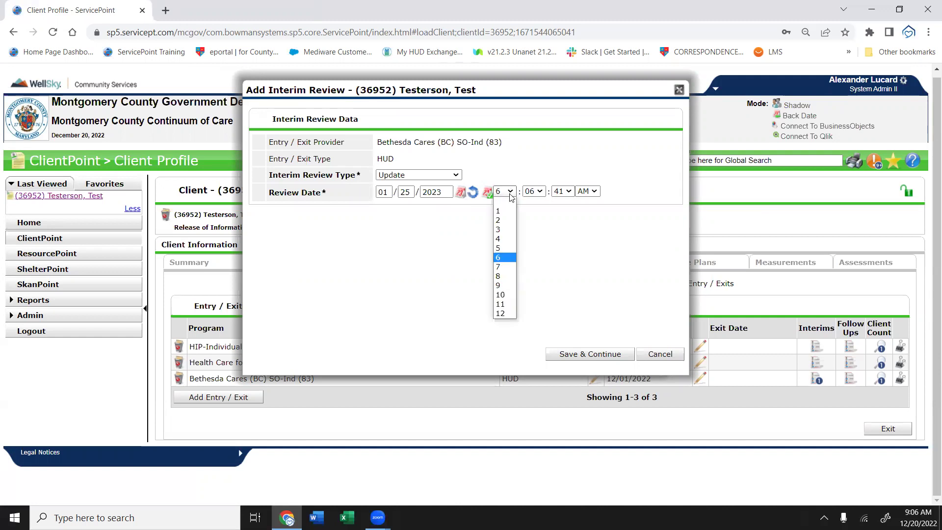
pyautogui.press('Return')
pyautogui.press('Tab')
pyautogui.press('0')
pyautogui.press('Tab')
pyautogui.press('0')
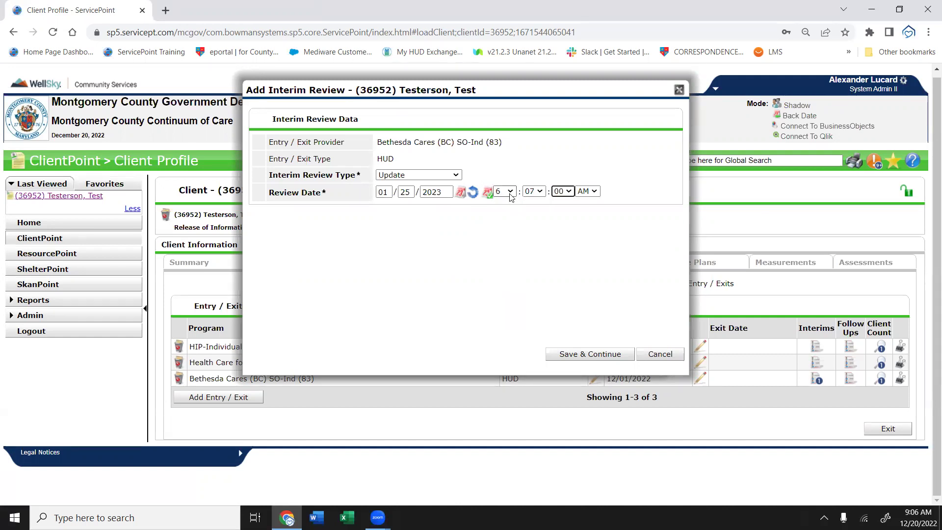
pyautogui.click(531, 191)
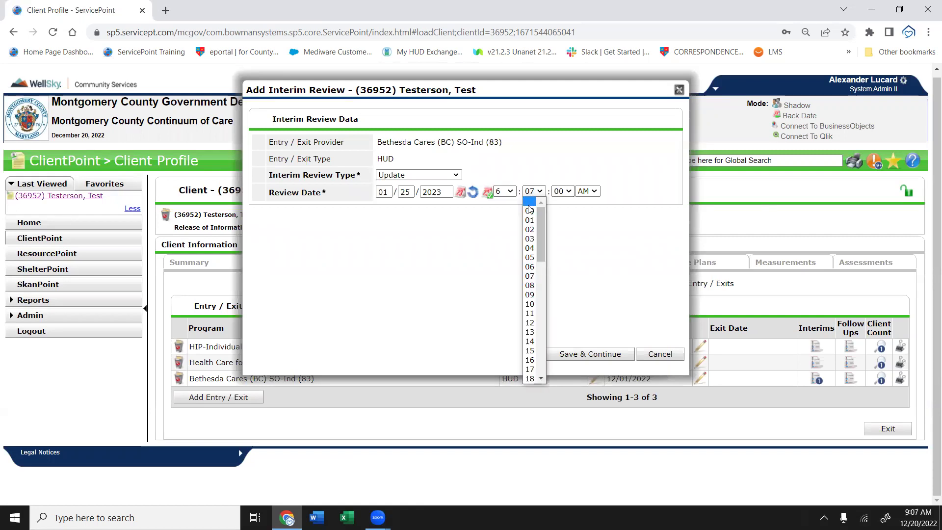
pyautogui.click(529, 210)
pyautogui.click(587, 191)
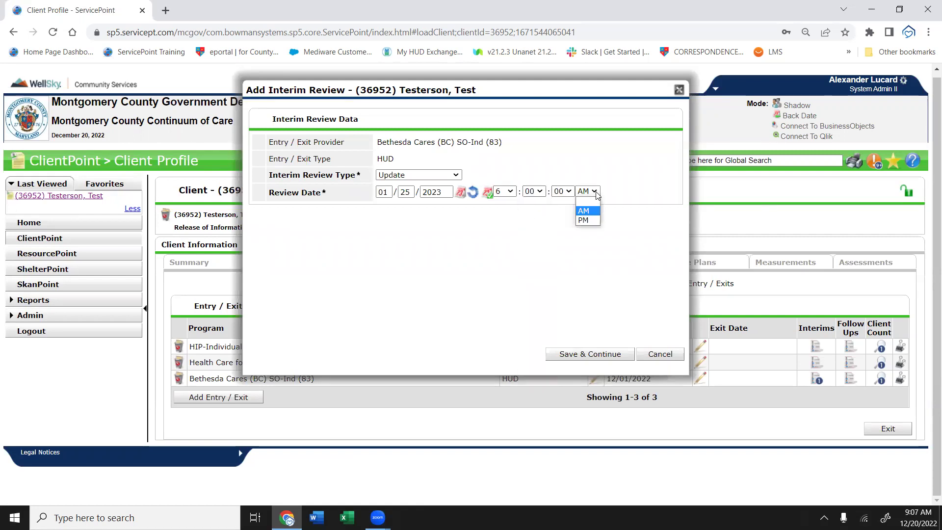
pyautogui.click(584, 221)
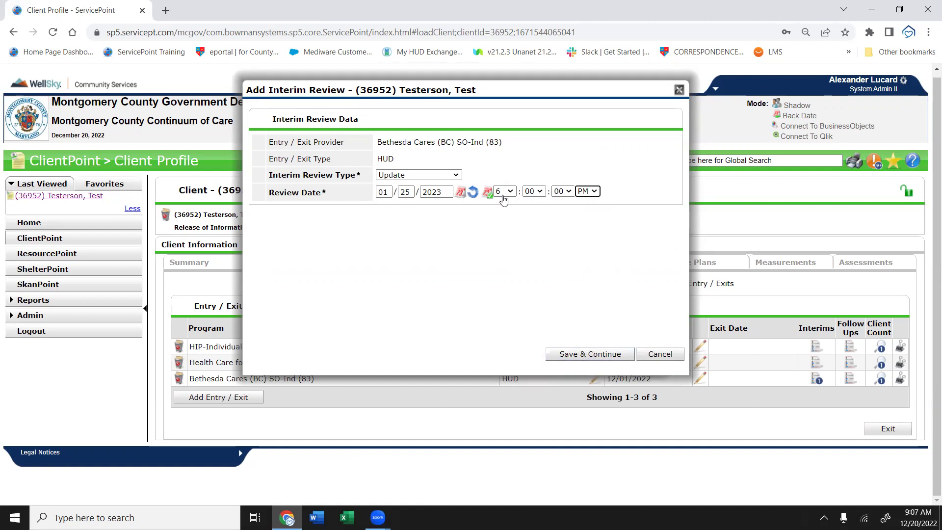
# Answer No to English reading/writing trouble, foster care and Active Duty, then save and exit
pyautogui.click(583, 359)
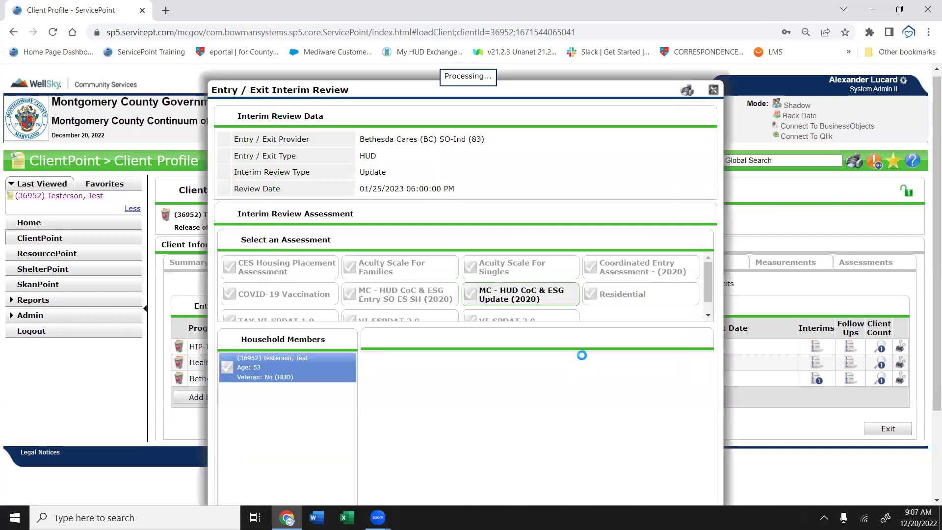
pyautogui.scroll(-11, 582, 355)
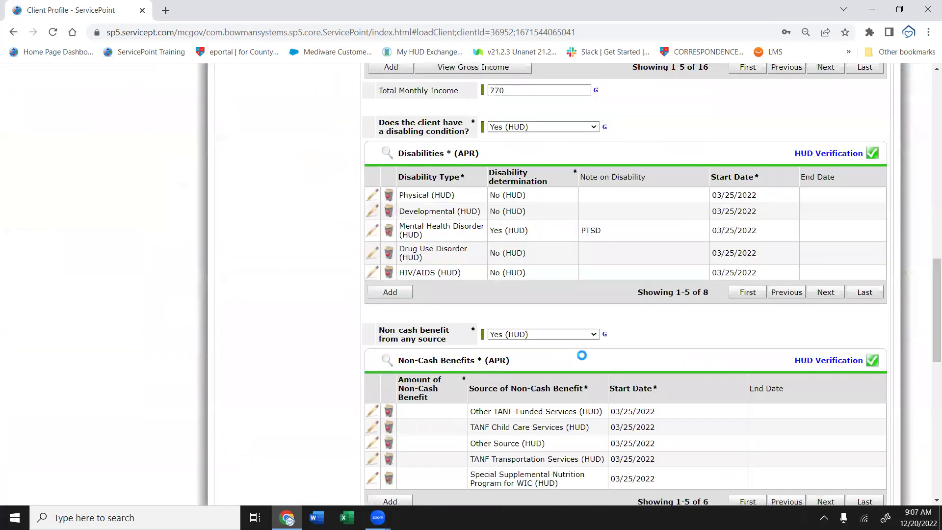
pyautogui.scroll(-10, 582, 355)
pyautogui.click(549, 344)
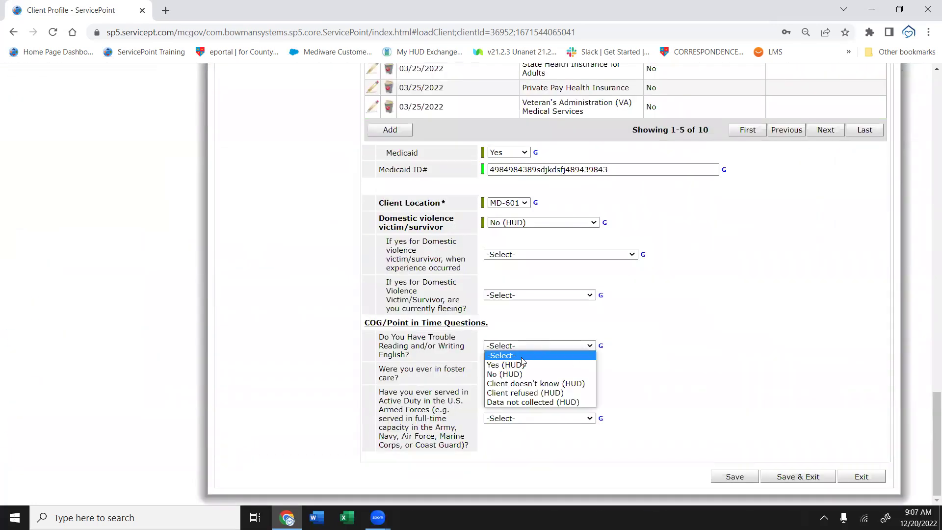
pyautogui.click(505, 375)
pyautogui.click(505, 373)
pyautogui.click(496, 402)
pyautogui.click(495, 419)
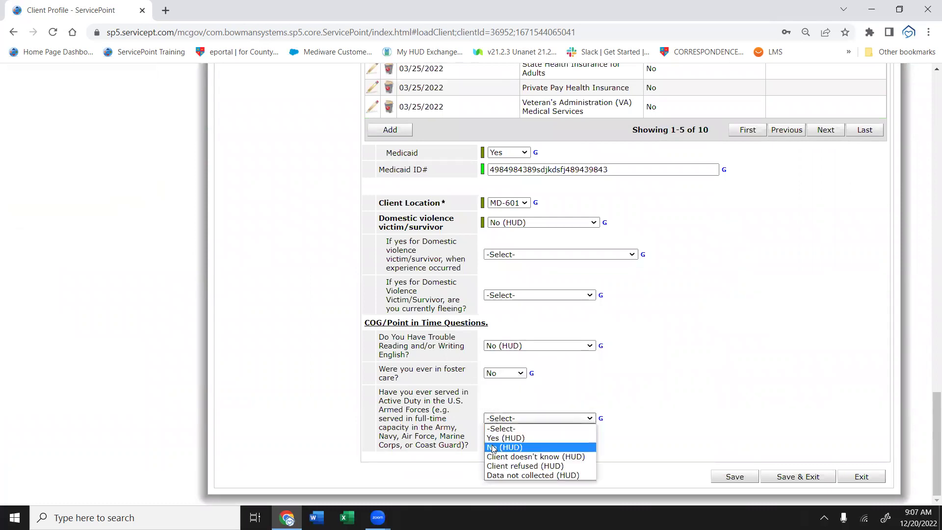
pyautogui.click(494, 439)
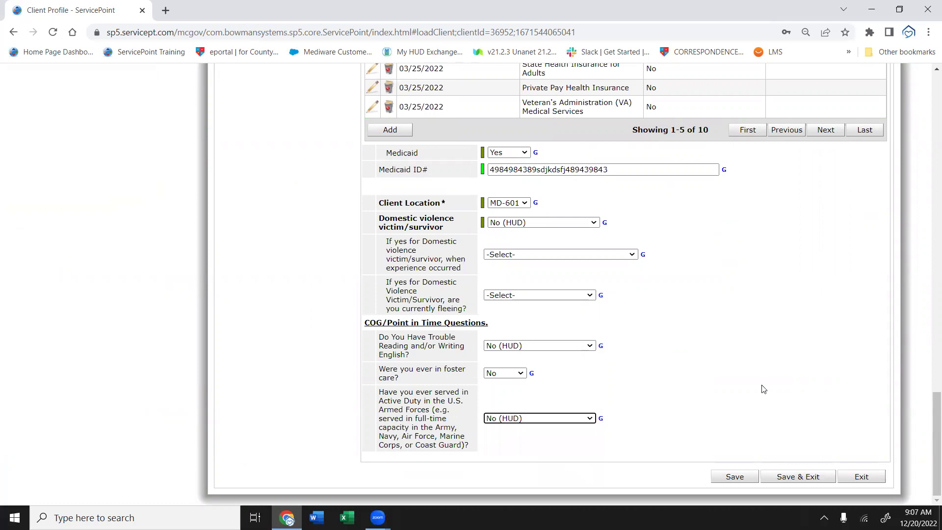
pyautogui.click(799, 475)
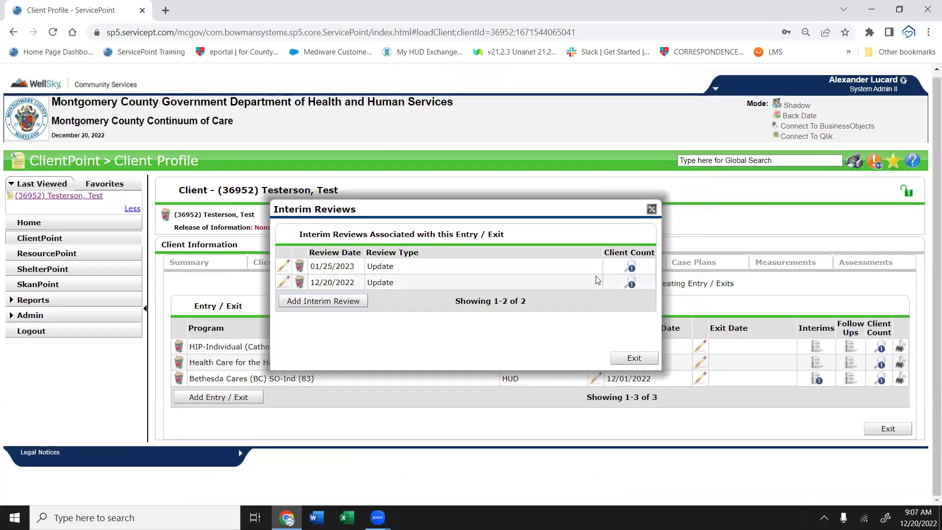
# Close the Interim Reviews list, reopen it to confirm both reviews, then close it again
pyautogui.click(651, 210)
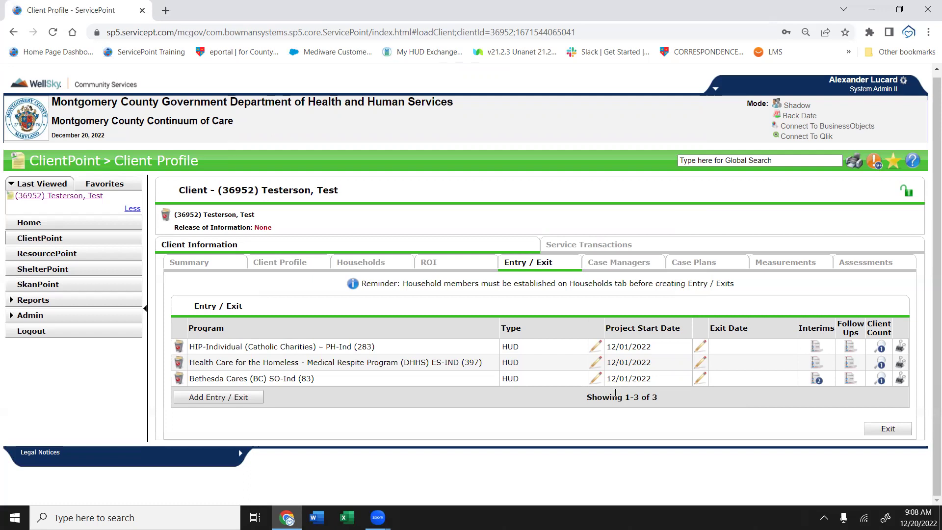
pyautogui.click(817, 379)
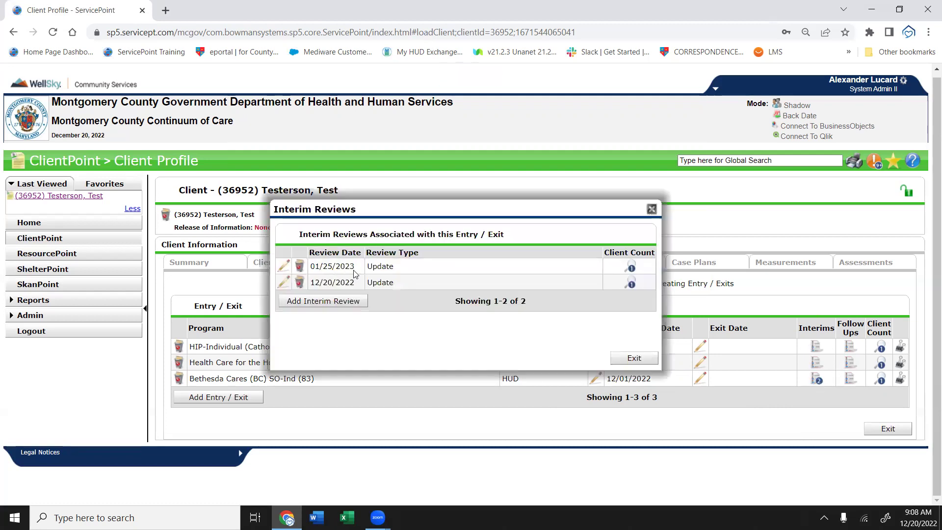
pyautogui.click(652, 209)
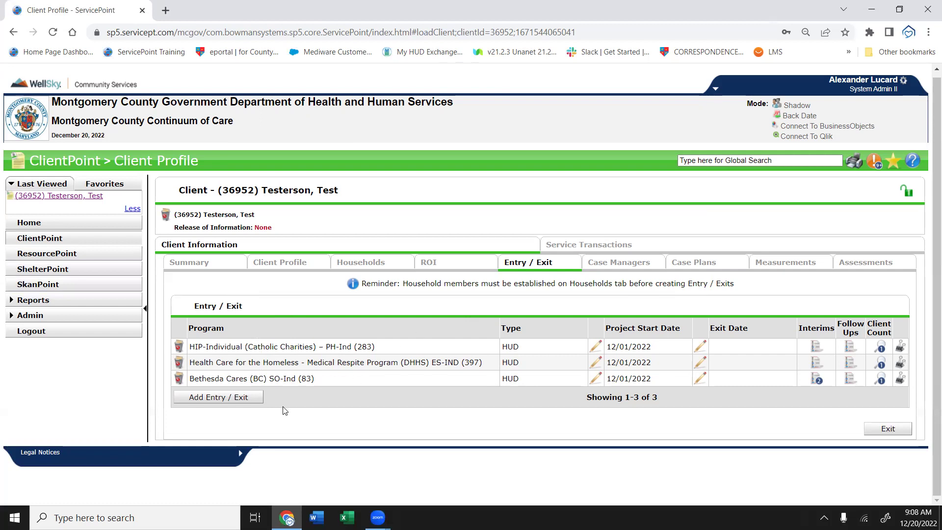
pyautogui.click(597, 364)
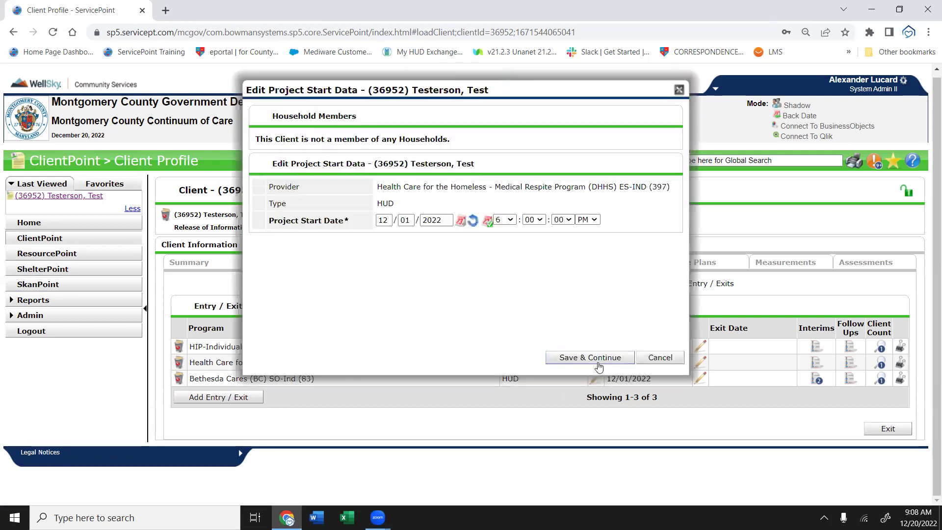
pyautogui.click(587, 358)
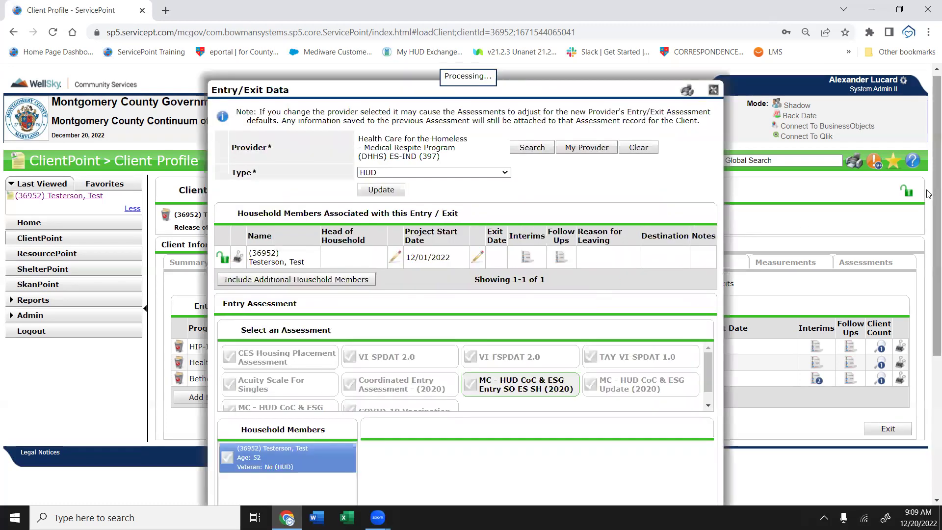
pyautogui.scroll(-3, 927, 147)
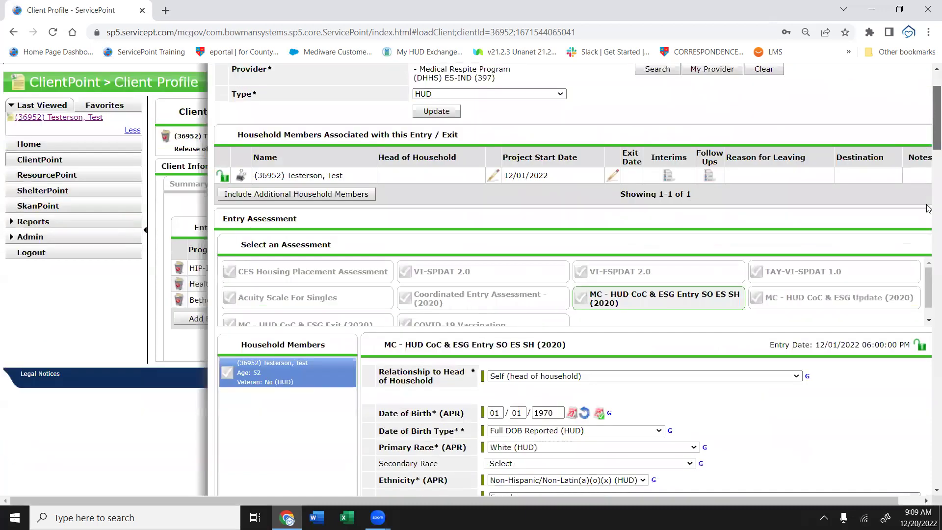
pyautogui.scroll(-10, 927, 168)
pyautogui.moveTo(927, 169); pyautogui.dragTo(924, 483)
pyautogui.scroll(10, 910, 364)
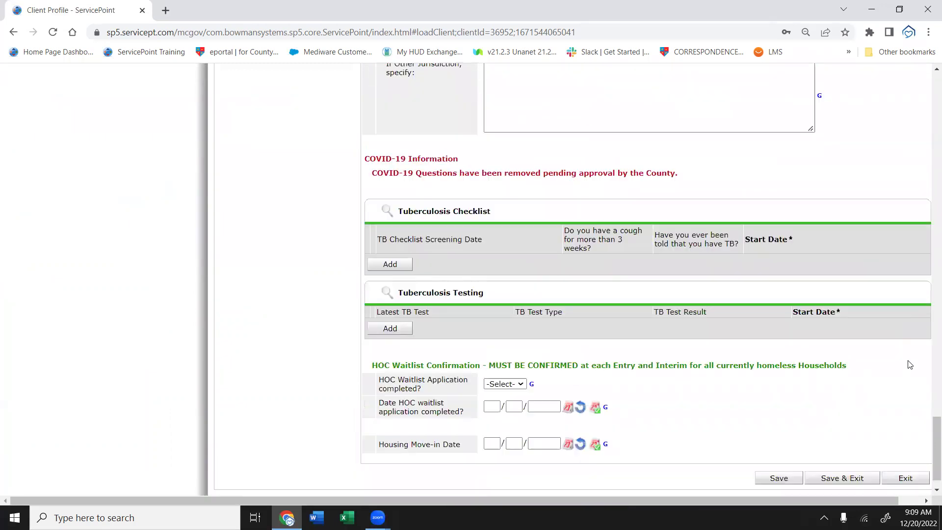
pyautogui.scroll(10, 909, 365)
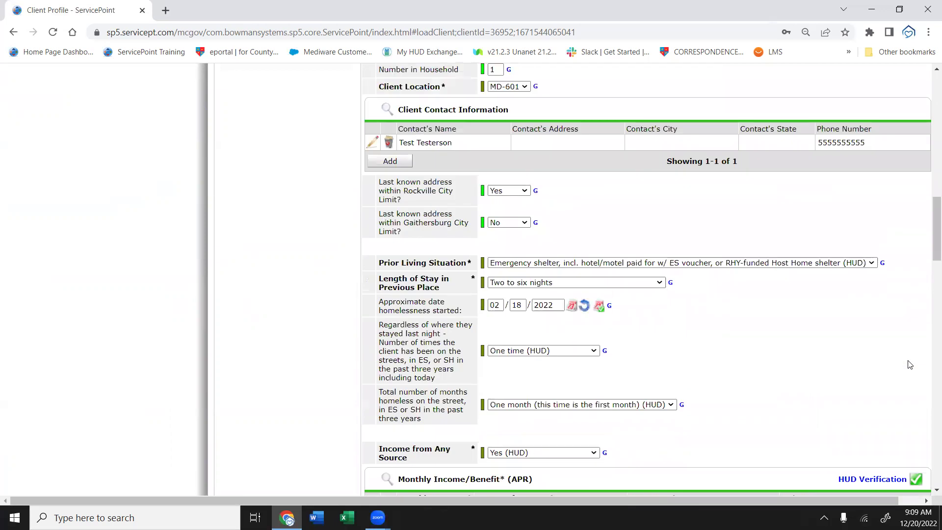
pyautogui.scroll(-3, 863, 346)
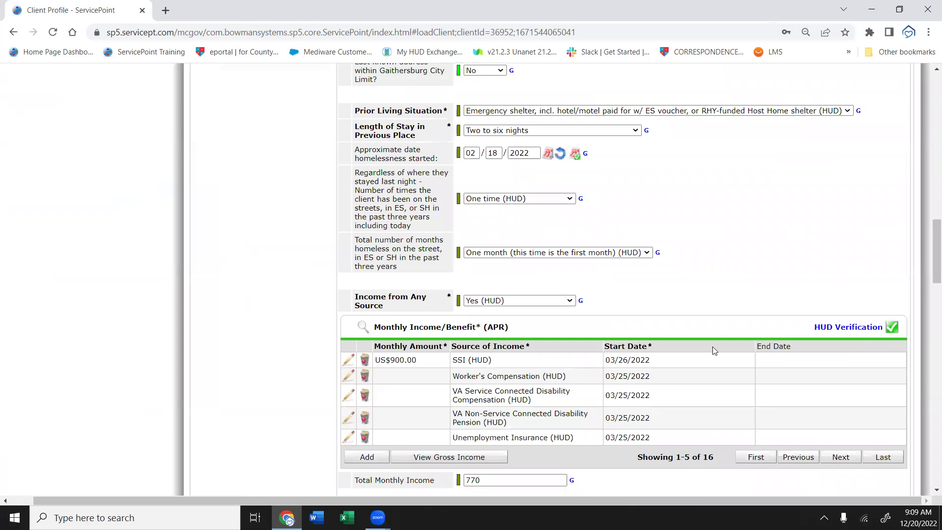
pyautogui.click(576, 304)
pyautogui.click(502, 308)
pyautogui.click(509, 297)
pyautogui.click(492, 310)
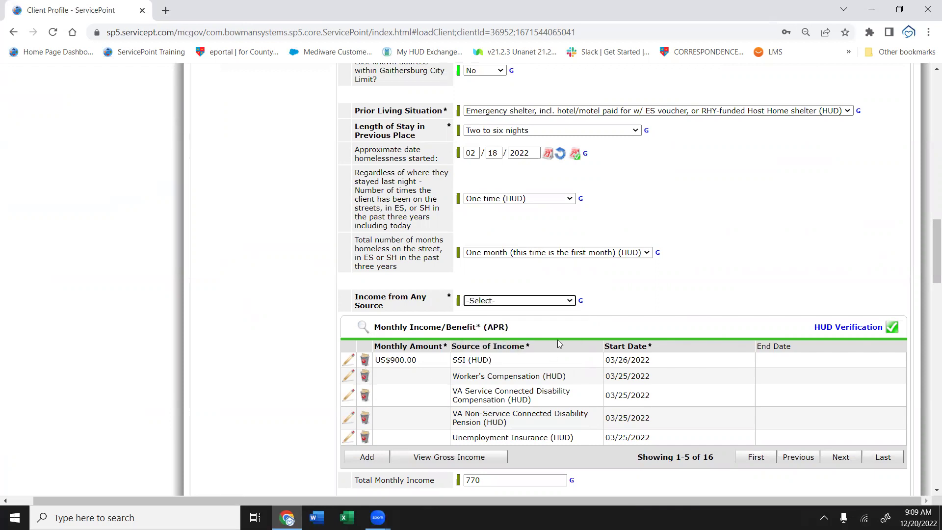
pyautogui.click(517, 301)
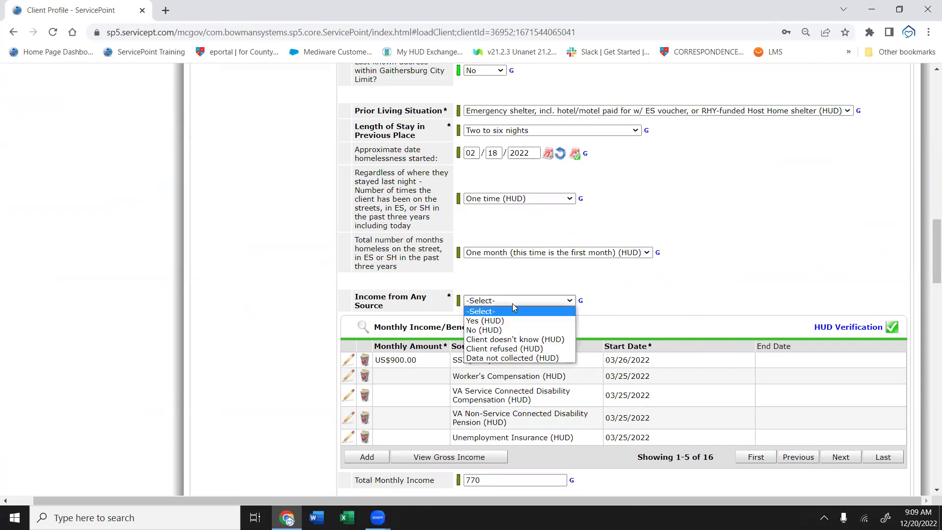
pyautogui.click(492, 319)
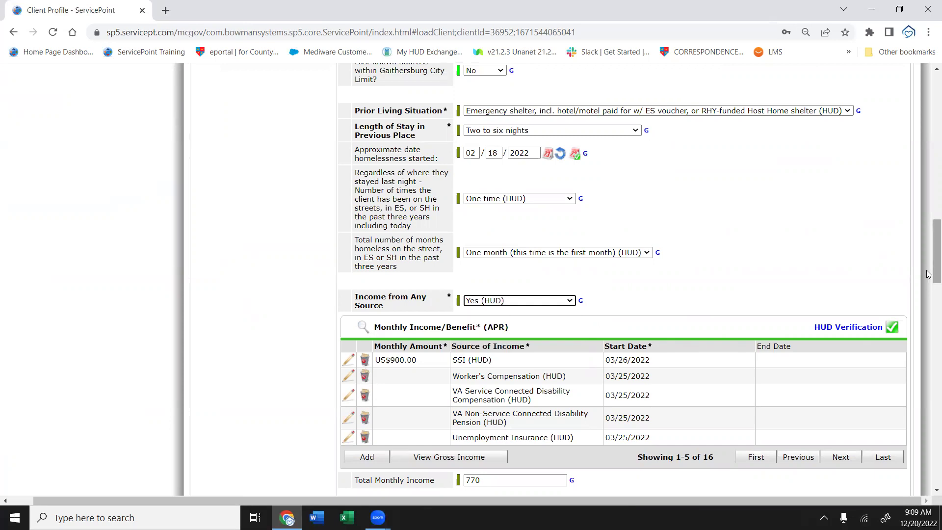
pyautogui.scroll(-5, 929, 277)
pyautogui.scroll(-9, 929, 376)
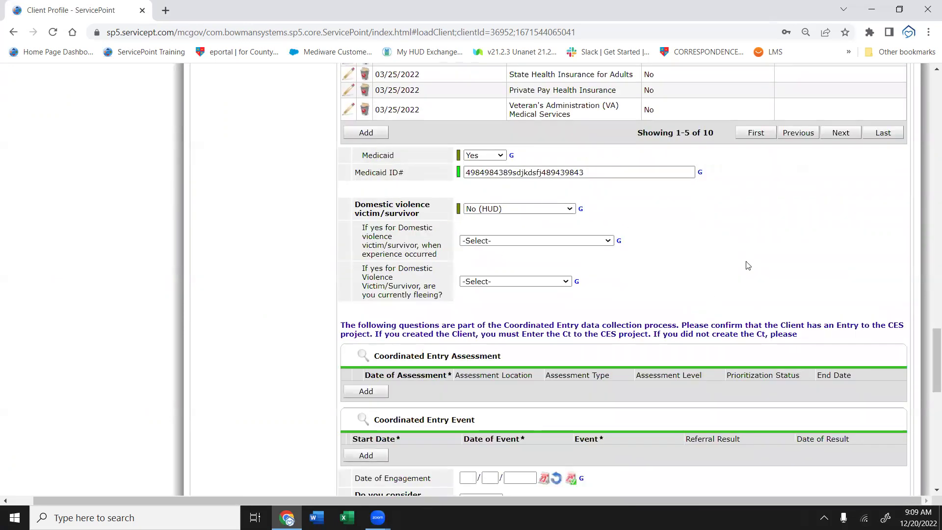
pyautogui.scroll(-12, 928, 419)
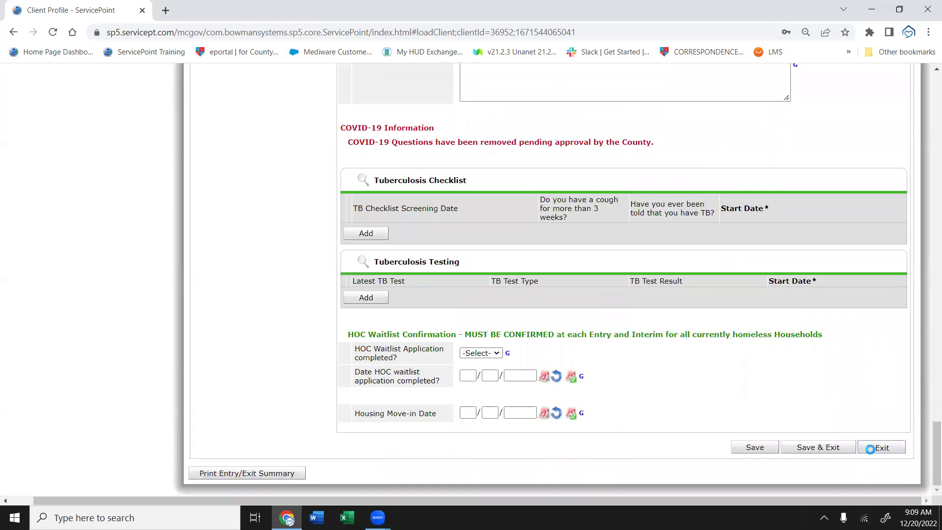
pyautogui.click(872, 446)
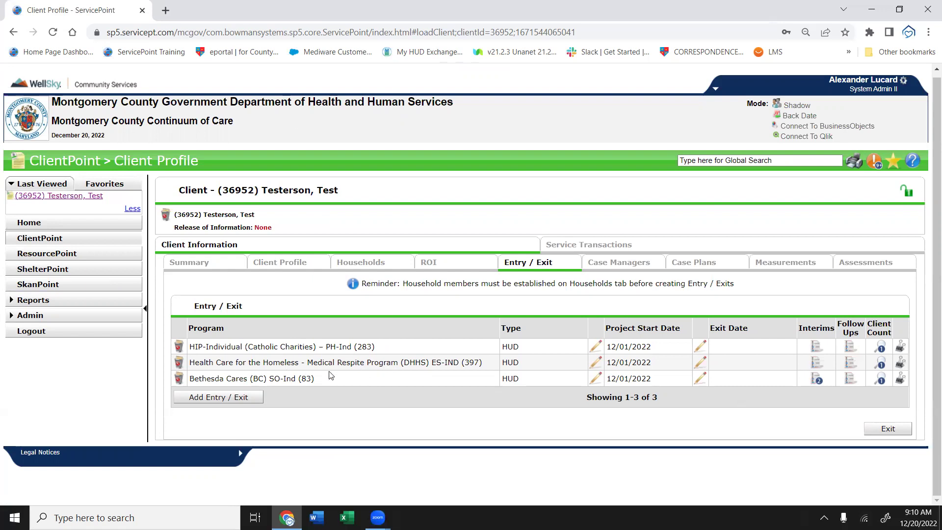
pyautogui.click(47, 272)
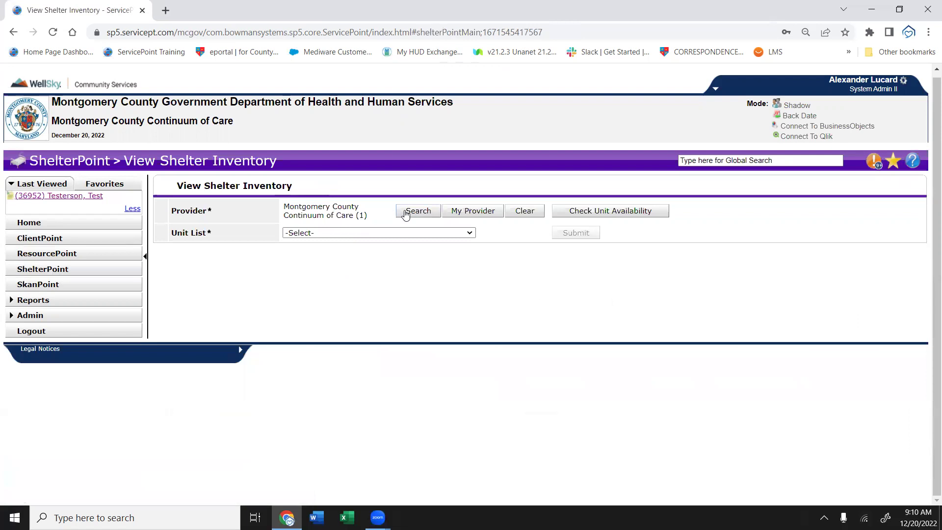
pyautogui.click(417, 210)
pyautogui.write('medical')
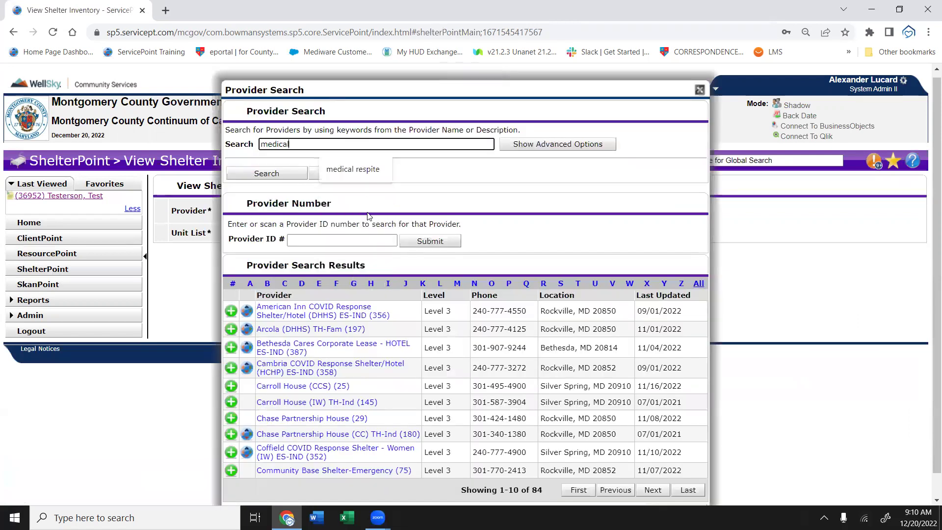
pyautogui.press('Return')
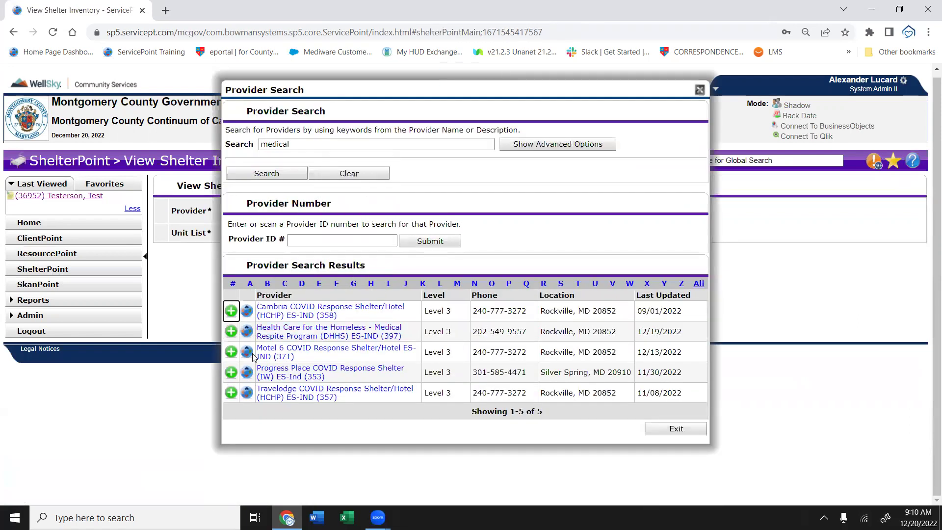
pyautogui.click(231, 331)
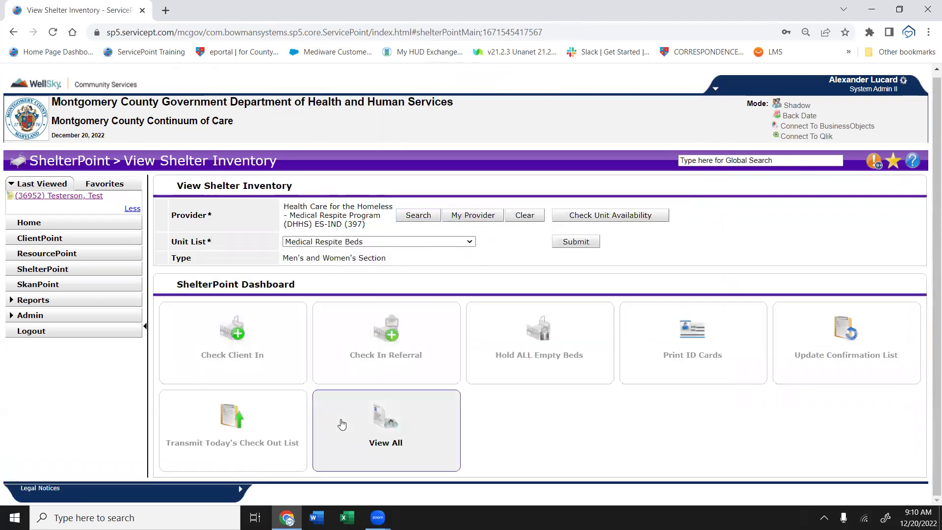
pyautogui.click(407, 440)
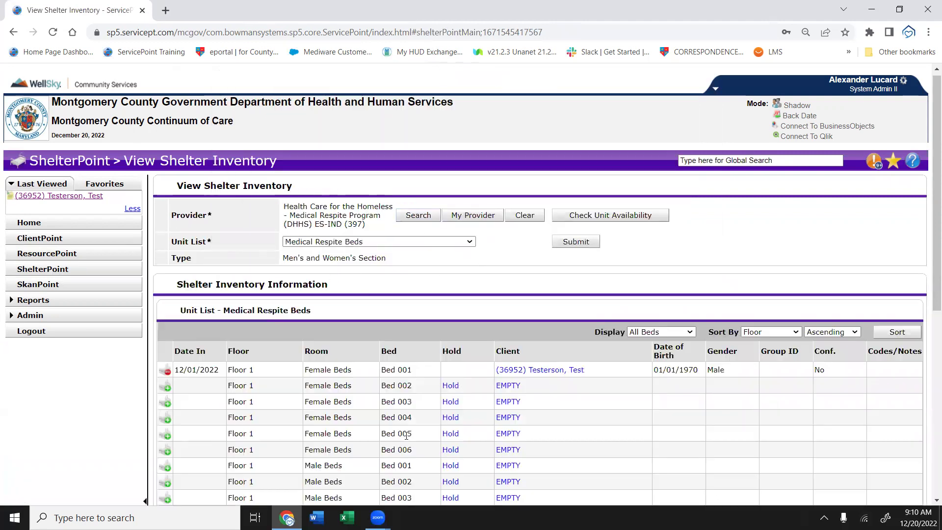
pyautogui.scroll(-3, 493, 218)
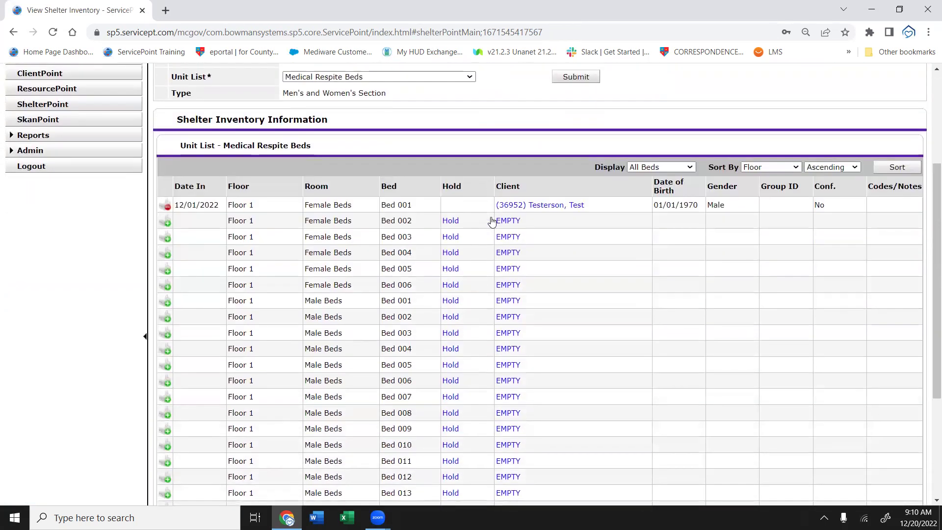
pyautogui.scroll(-3, 927, 201)
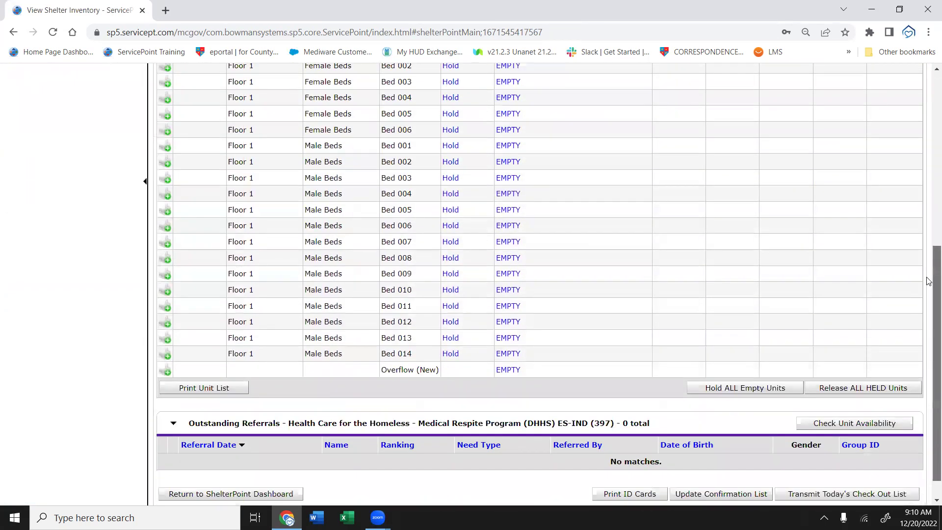
pyautogui.scroll(1, 924, 232)
pyautogui.scroll(3, 924, 232)
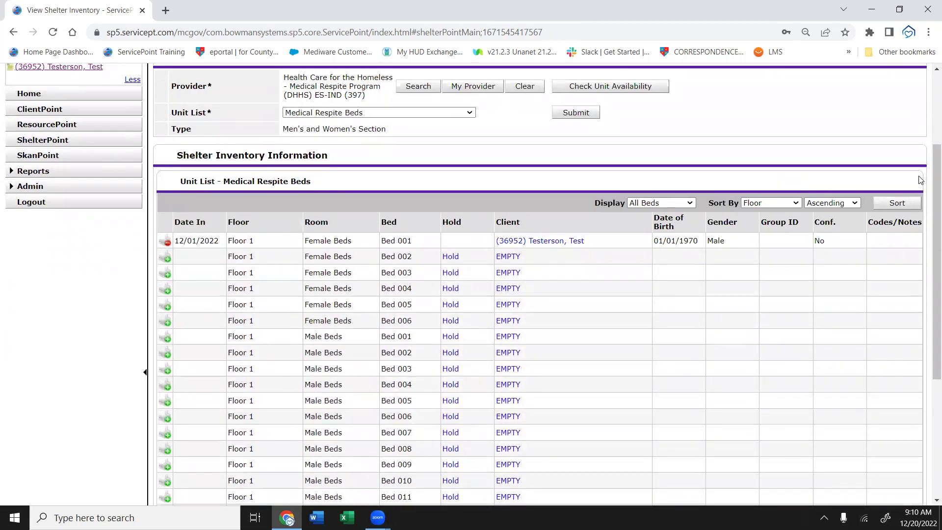
# Reassign the test client's stay entry to Floor 1 / Male Beds / Bed 001
pyautogui.click(566, 242)
pyautogui.click(565, 242)
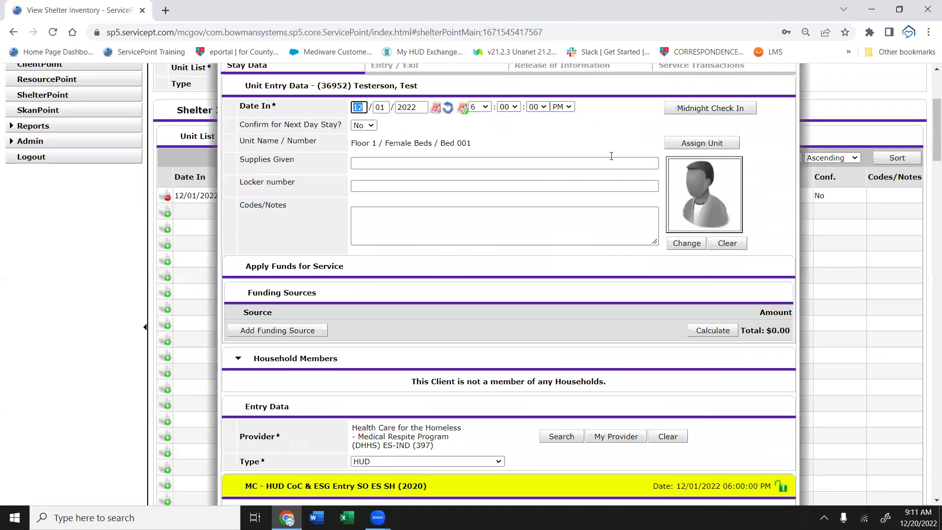
pyautogui.click(690, 144)
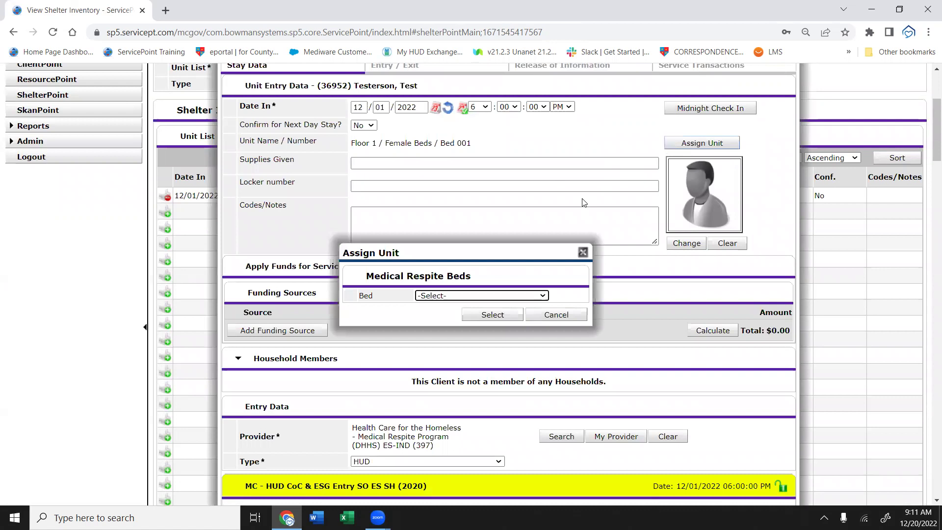
pyautogui.click(463, 294)
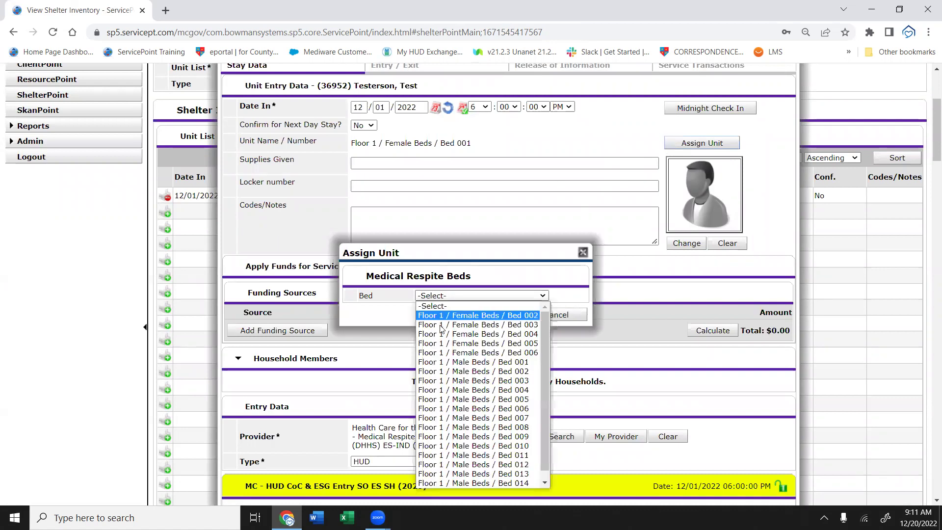
pyautogui.click(437, 362)
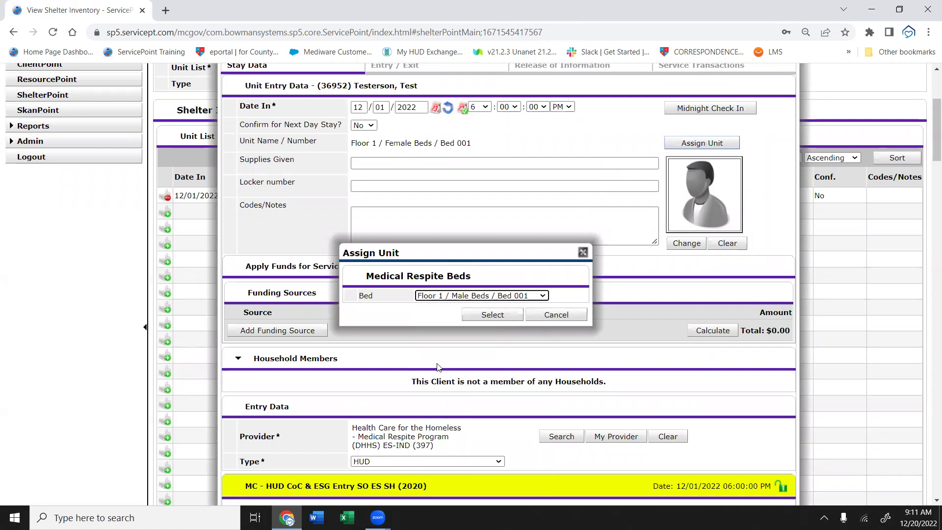
pyautogui.click(508, 319)
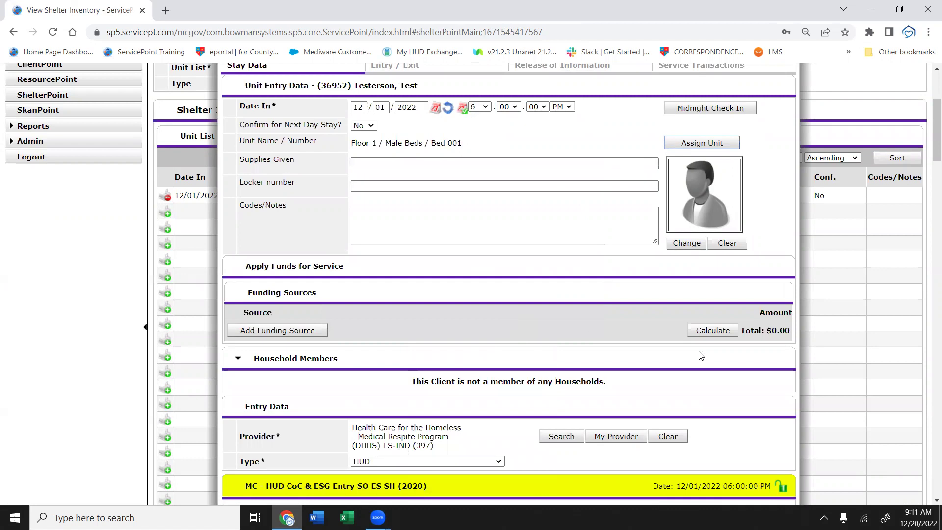
pyautogui.scroll(-14, 701, 355)
pyautogui.scroll(6, 700, 355)
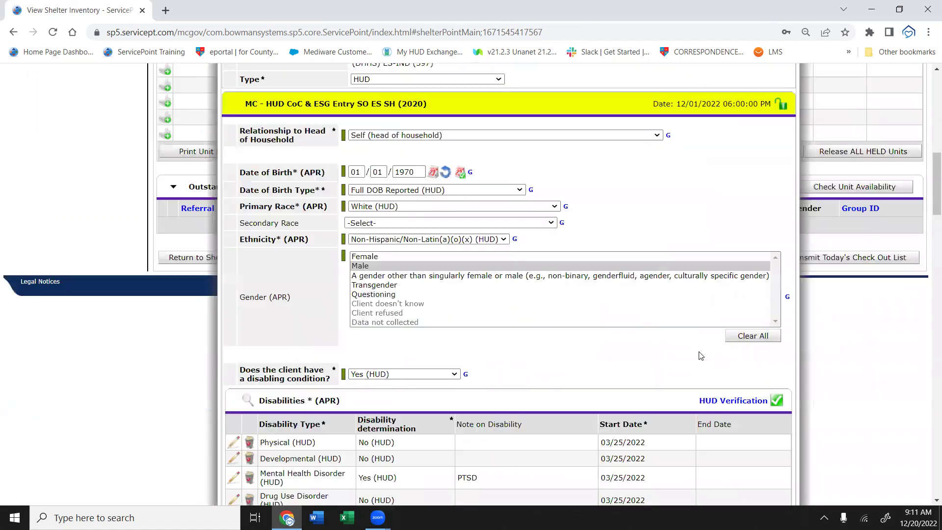
pyautogui.scroll(1, 701, 355)
pyautogui.scroll(-15, 486, 303)
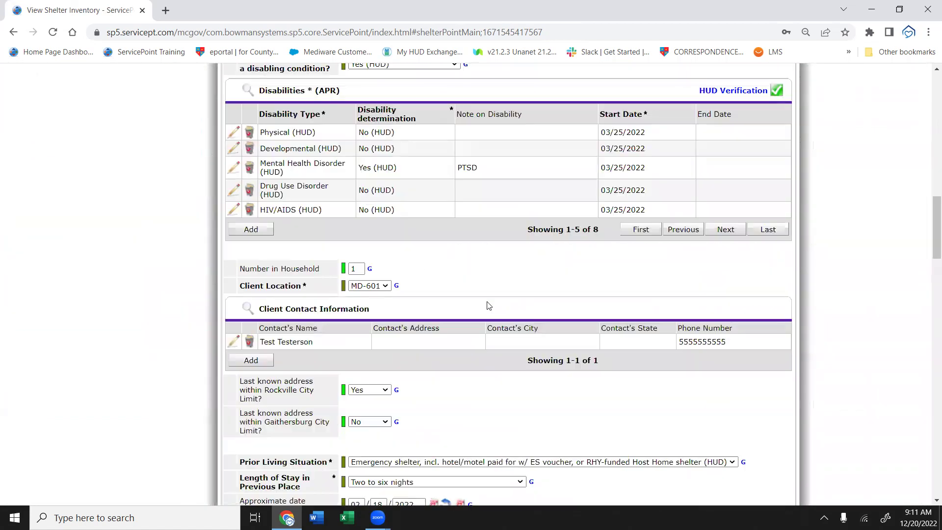
pyautogui.scroll(-15, 488, 305)
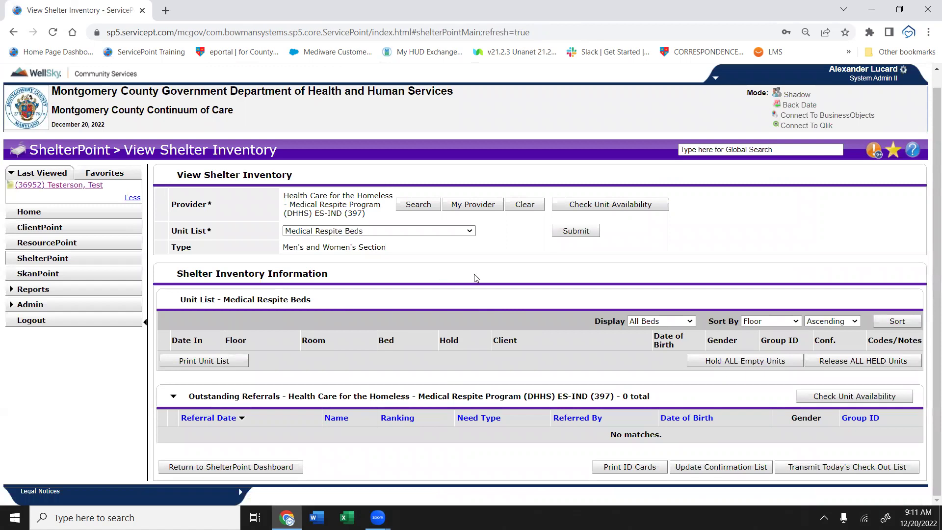
# Reload the Medical Respite Beds list and confirm the client now occupies Male Beds Bed 001
pyautogui.click(569, 231)
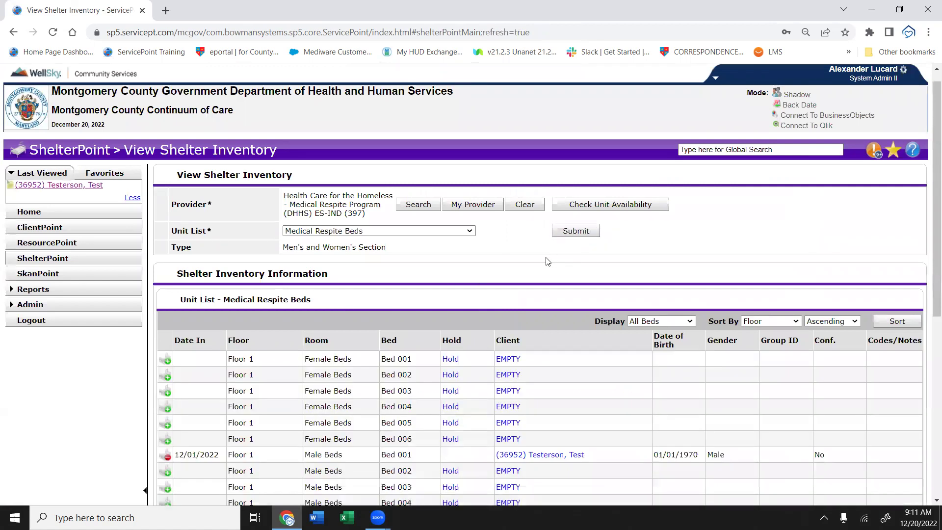
pyautogui.scroll(-1, 493, 278)
pyautogui.scroll(-3, 491, 276)
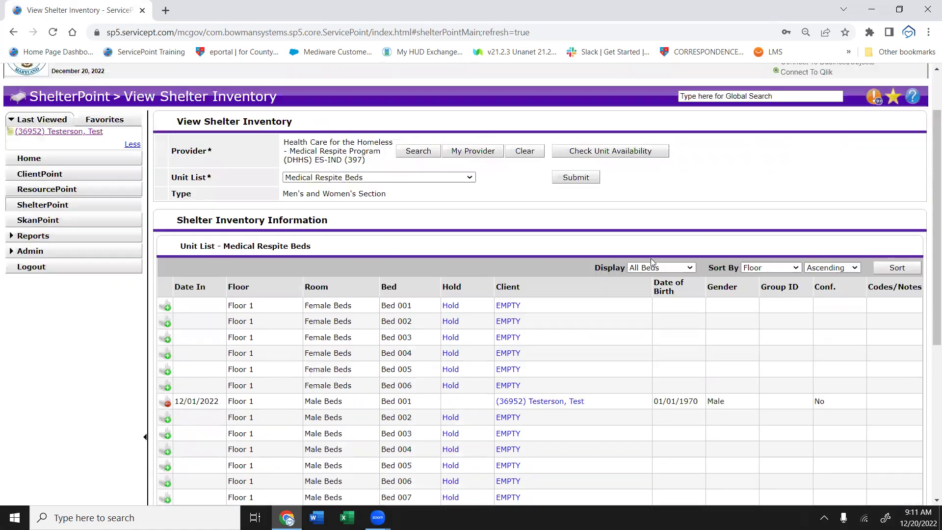
pyautogui.scroll(-1, 652, 262)
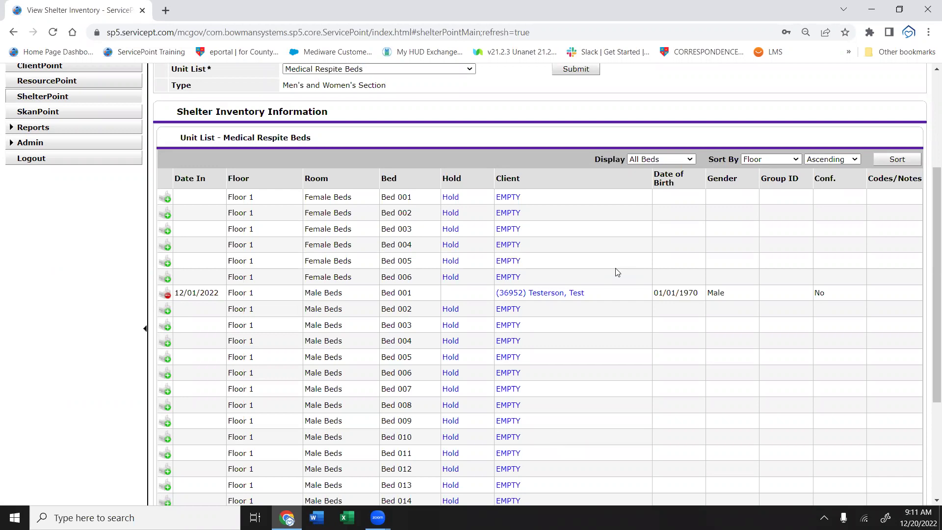
pyautogui.scroll(2, 616, 270)
pyautogui.scroll(-1, 616, 270)
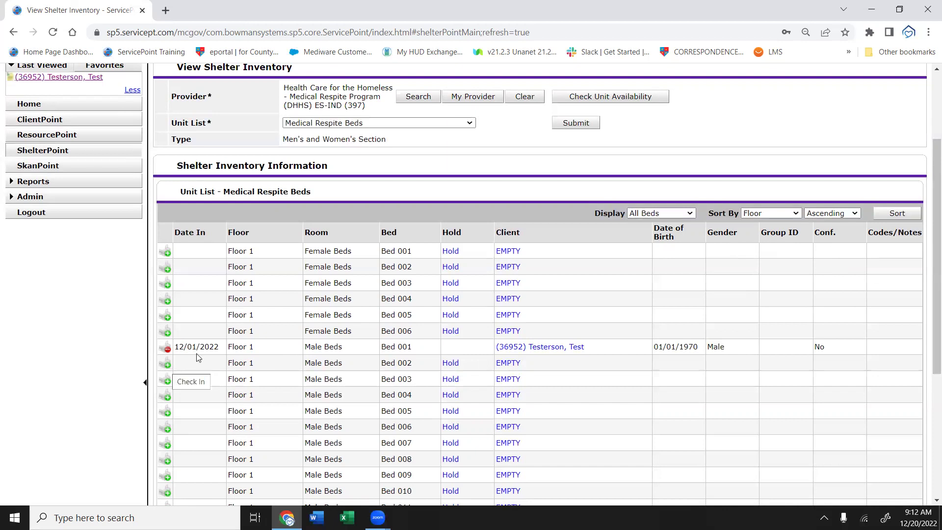
pyautogui.scroll(3, 488, 193)
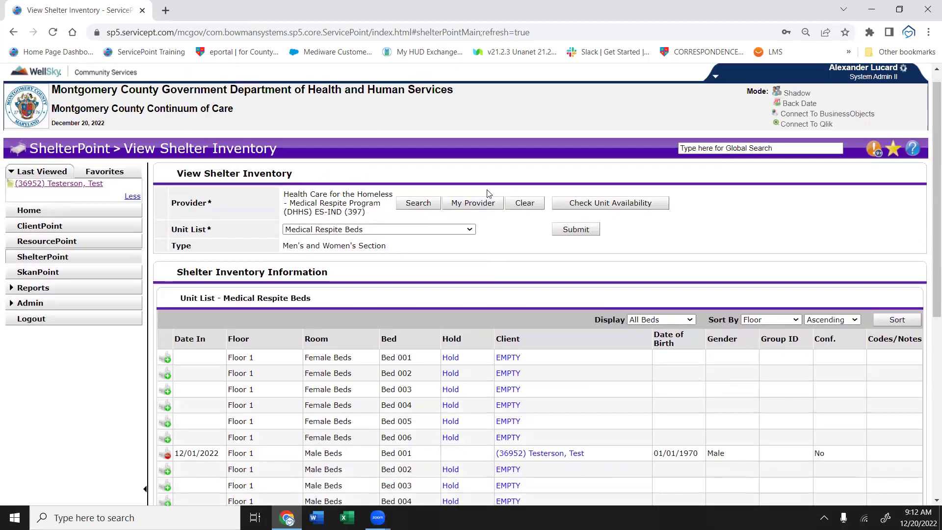
pyautogui.scroll(-1, 488, 192)
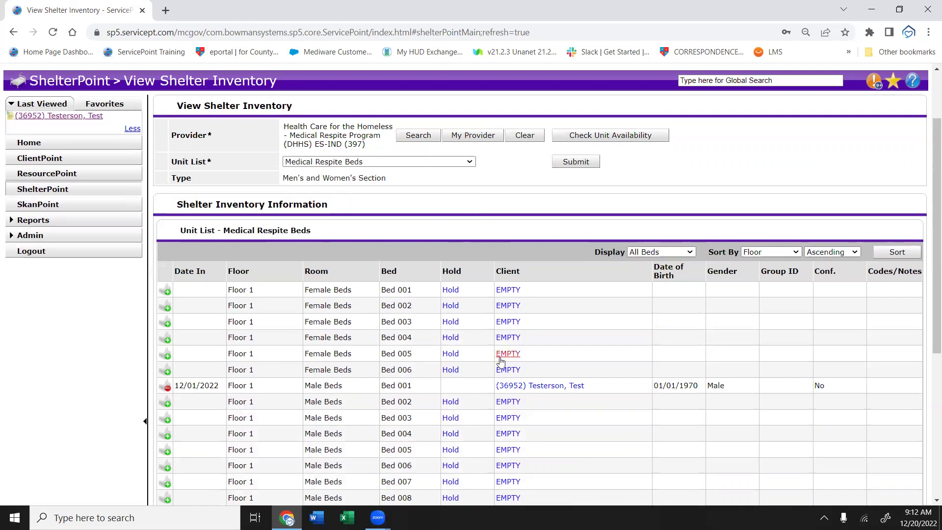
# Start a check-in on empty Male Beds Bed 002 and search clients by last name
pyautogui.click(170, 404)
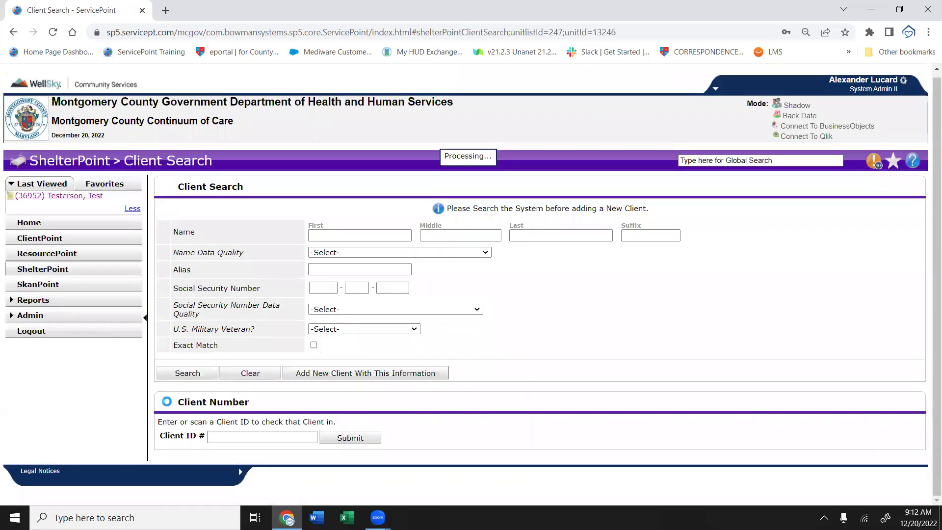
pyautogui.click(528, 235)
pyautogui.write('jets')
pyautogui.press('Return')
pyautogui.scroll(-2, 527, 234)
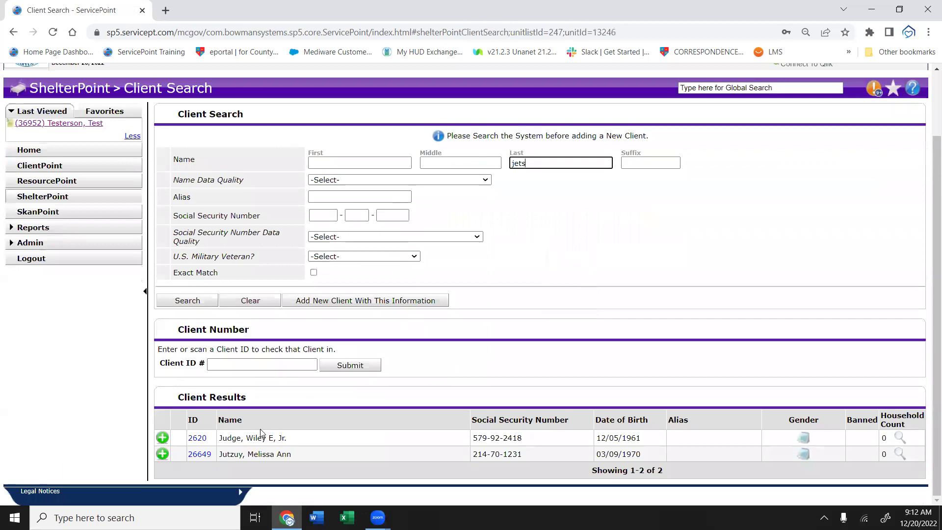
# Correct the search to last name 'test' and check in the test client from the results
pyautogui.moveTo(547, 162); pyautogui.dragTo(459, 161)
pyautogui.press('BackSpace')
pyautogui.write('test')
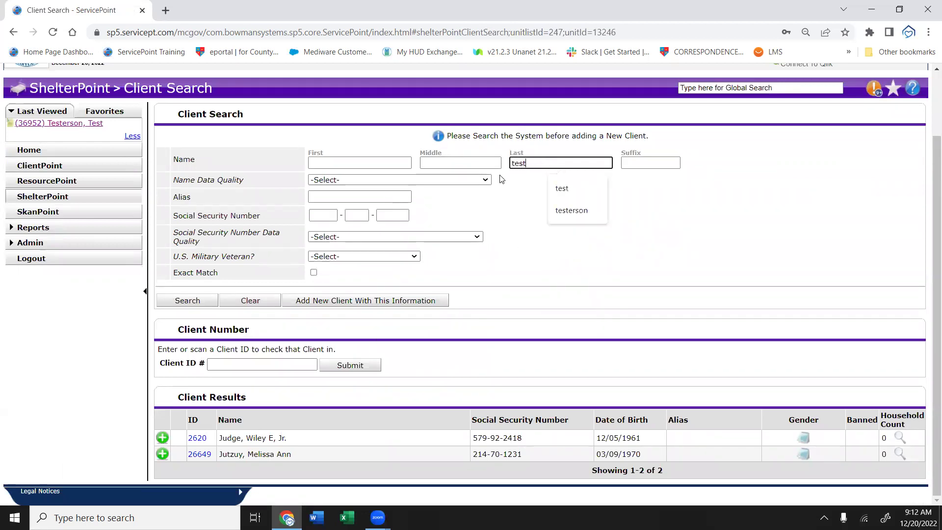
pyautogui.press('Return')
pyautogui.scroll(-5, 458, 177)
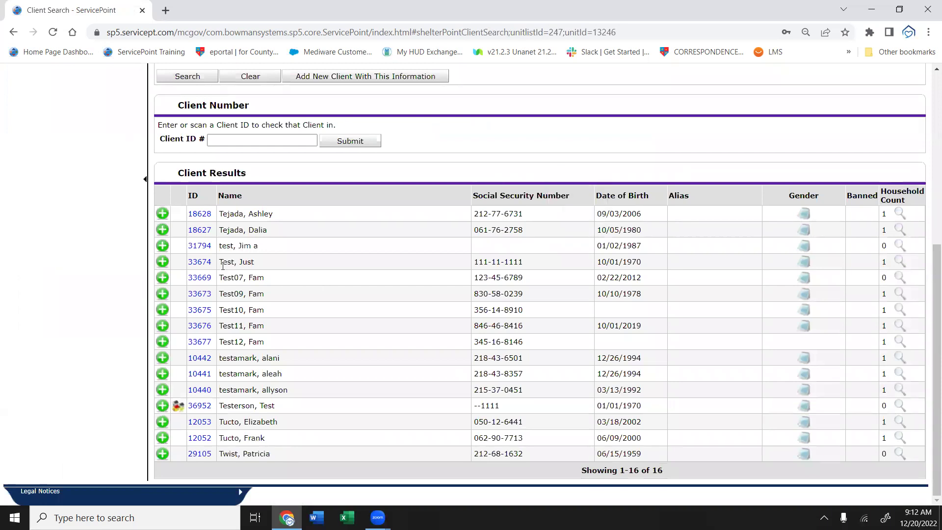
pyautogui.click(162, 261)
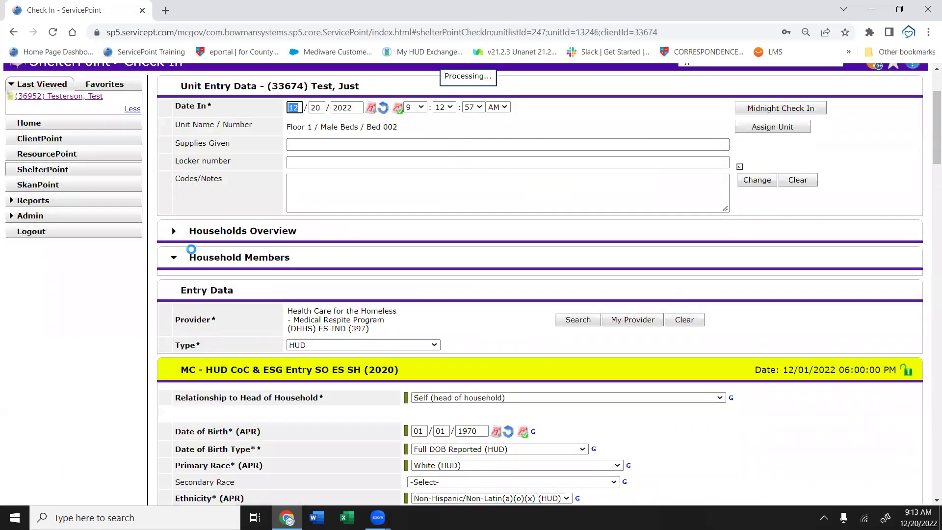
pyautogui.scroll(-4, 371, 219)
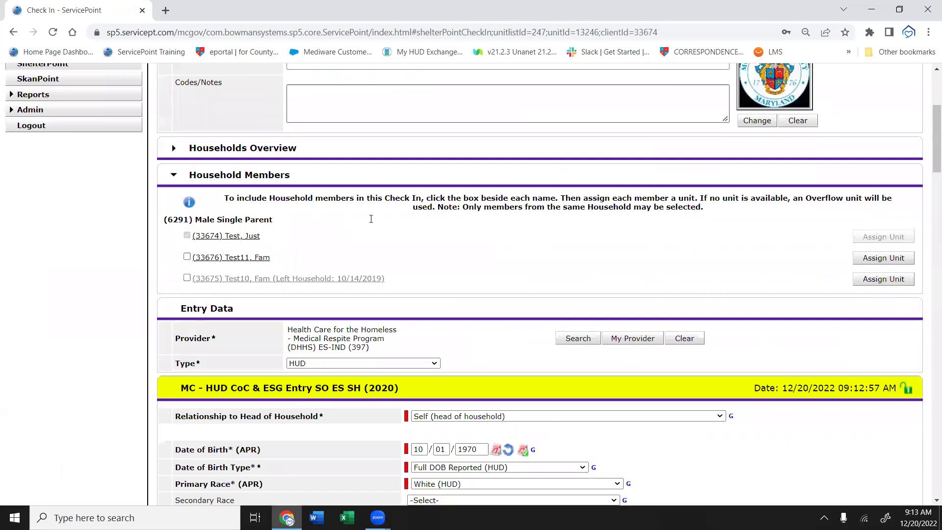
pyautogui.scroll(4, 371, 219)
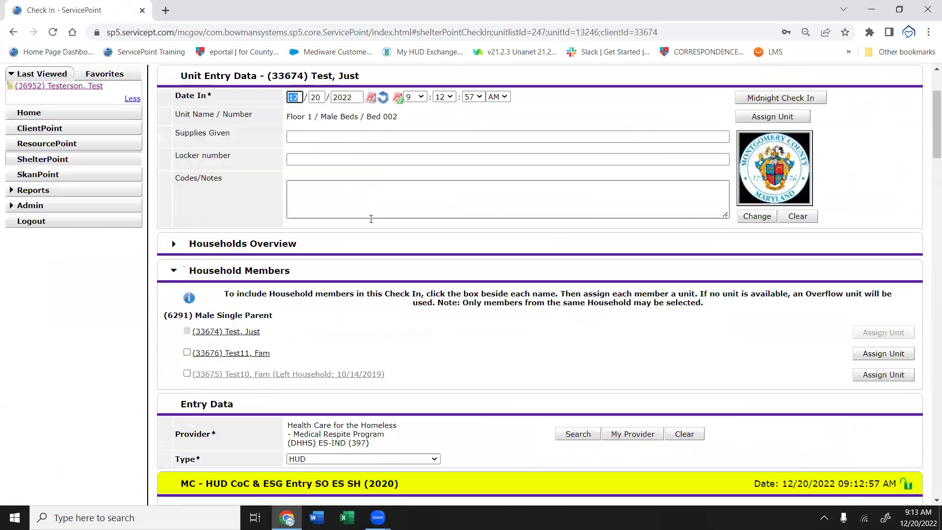
pyautogui.scroll(1, 371, 219)
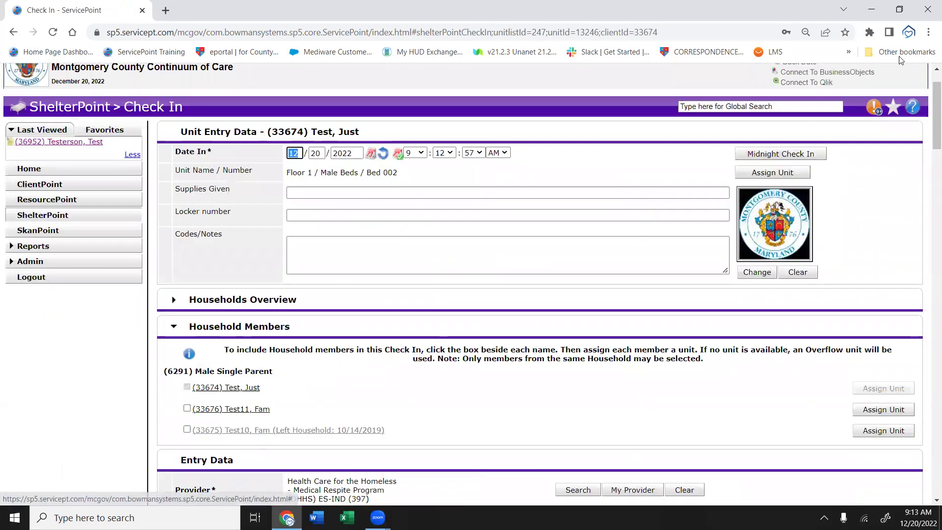
# Assign Female Beds Bed 001 and Male Beds Bed 003 to the two household members
pyautogui.click(777, 169)
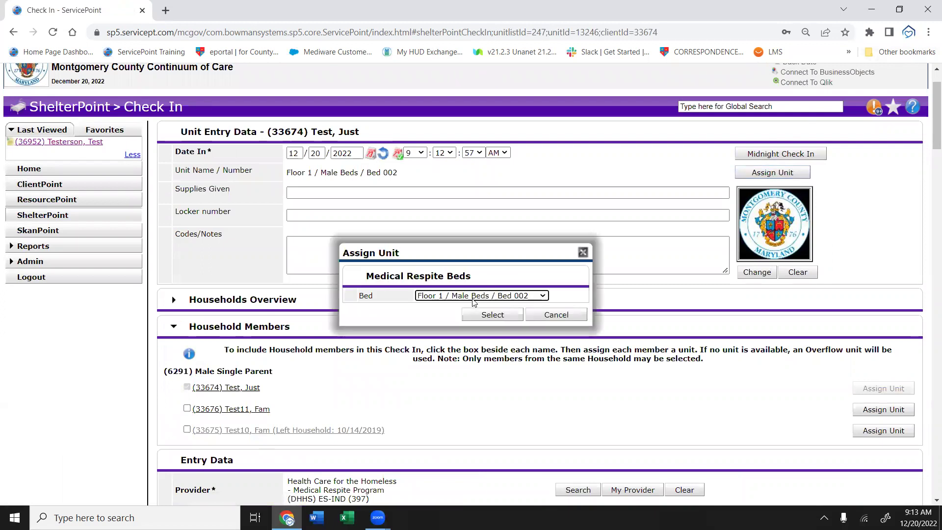
pyautogui.click(473, 297)
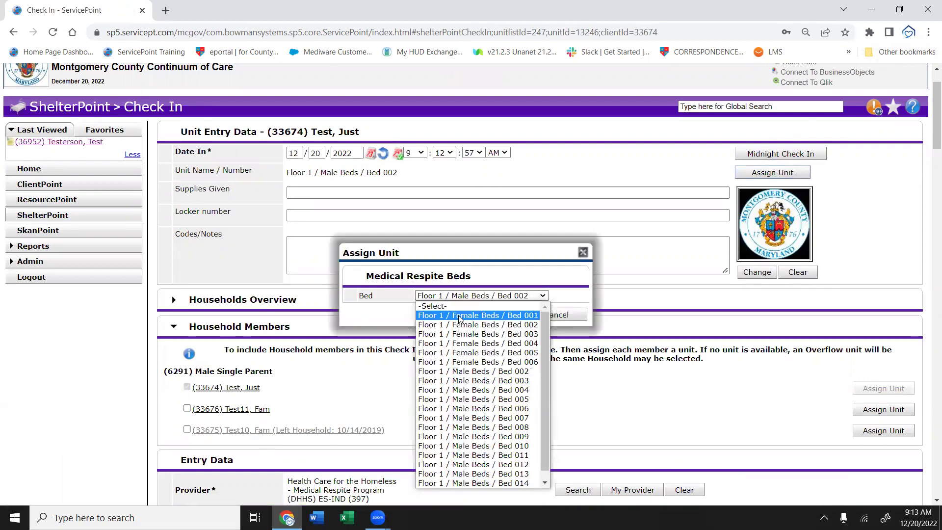
pyautogui.click(460, 317)
pyautogui.click(482, 317)
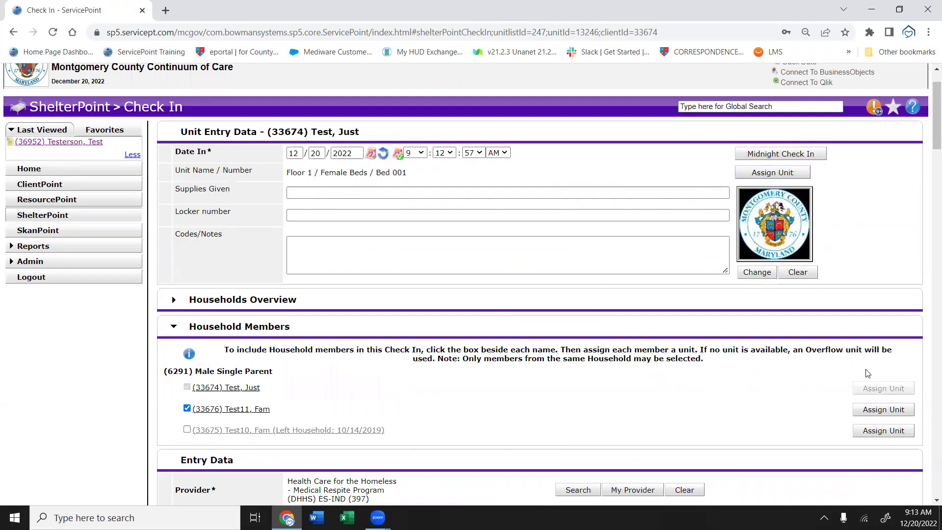
pyautogui.click(867, 413)
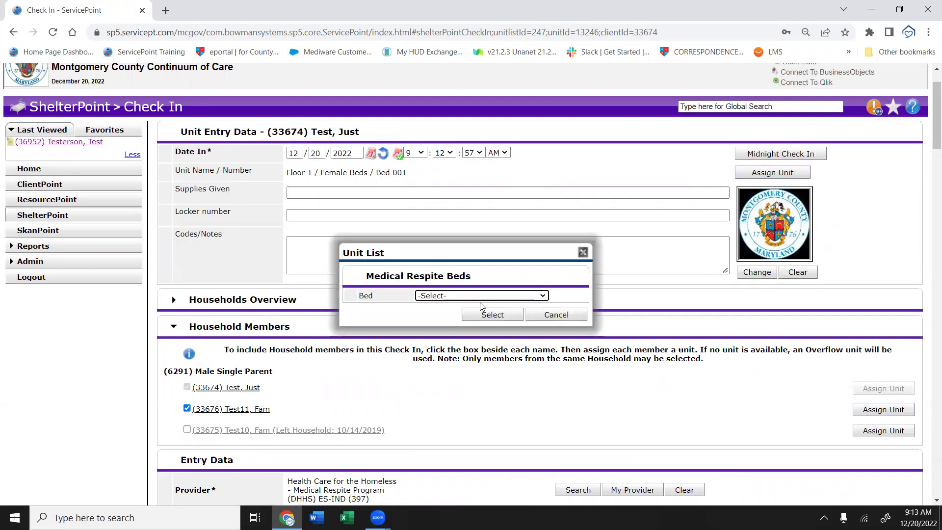
pyautogui.click(449, 296)
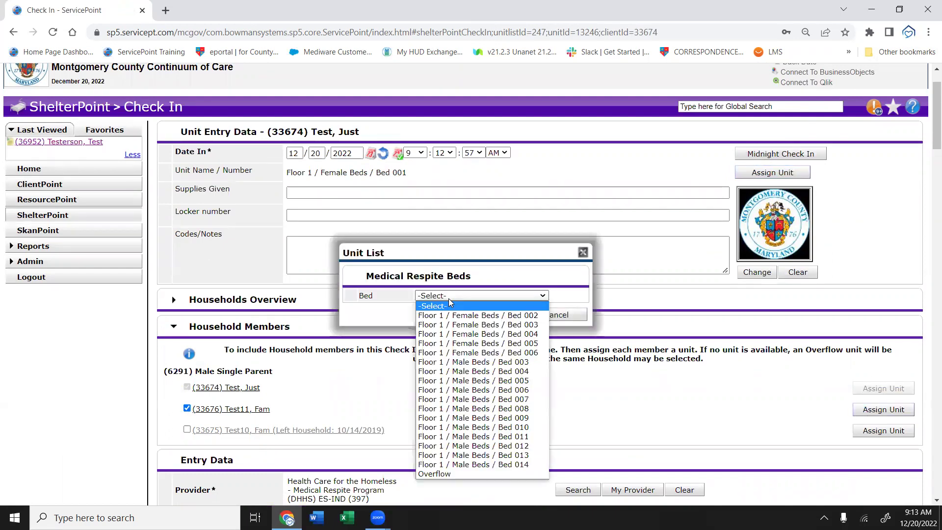
pyautogui.click(440, 362)
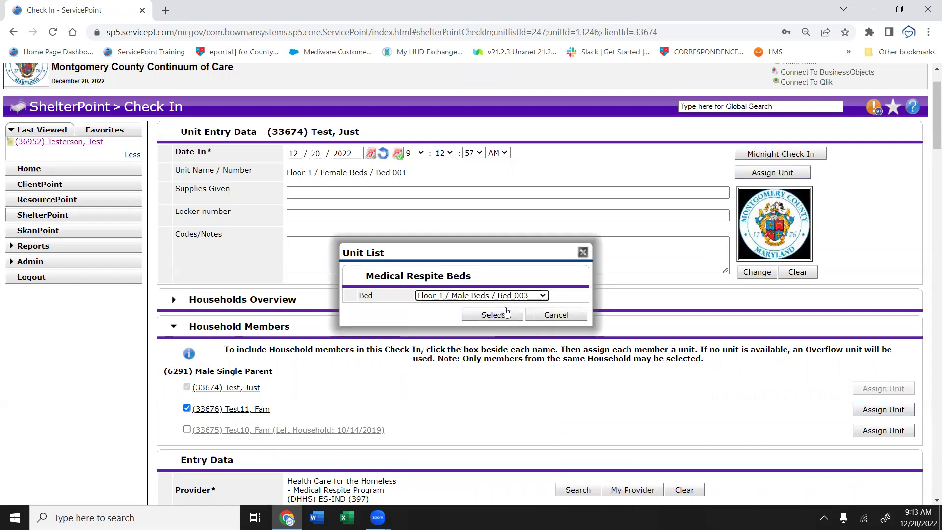
pyautogui.click(489, 317)
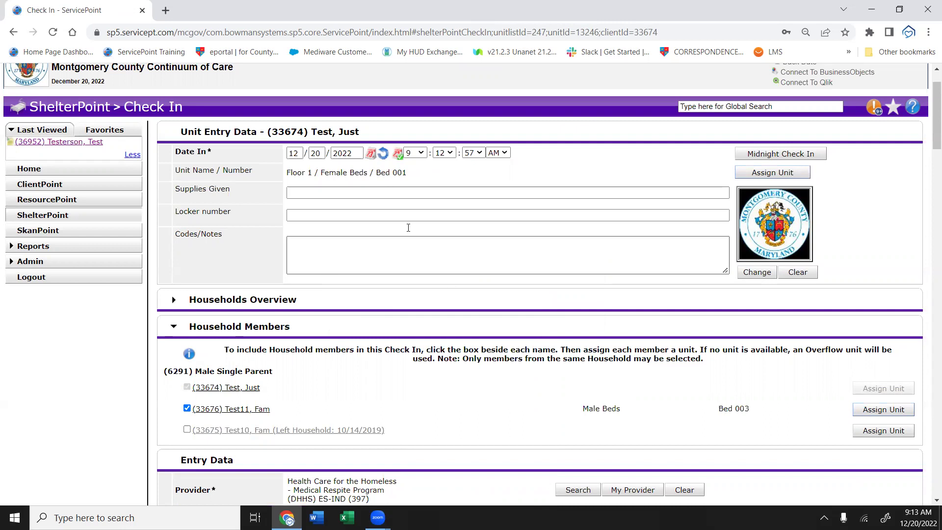
# Set the check-in date to the 15th at 6:00:00 PM and review the HUD entry assessment
pyautogui.doubleClick(316, 154)
pyautogui.write('15')
pyautogui.press('Tab')
pyautogui.press('Tab')
pyautogui.press('Tab')
pyautogui.press('Tab')
pyautogui.press('Tab')
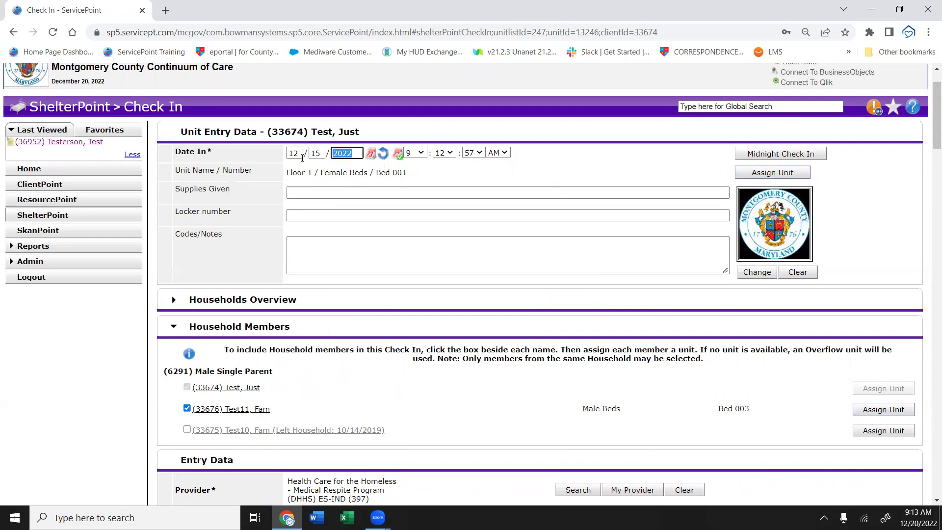
pyautogui.write('6')
pyautogui.press('Tab')
pyautogui.write('0')
pyautogui.press('Tab')
pyautogui.write('0')
pyautogui.press('Tab')
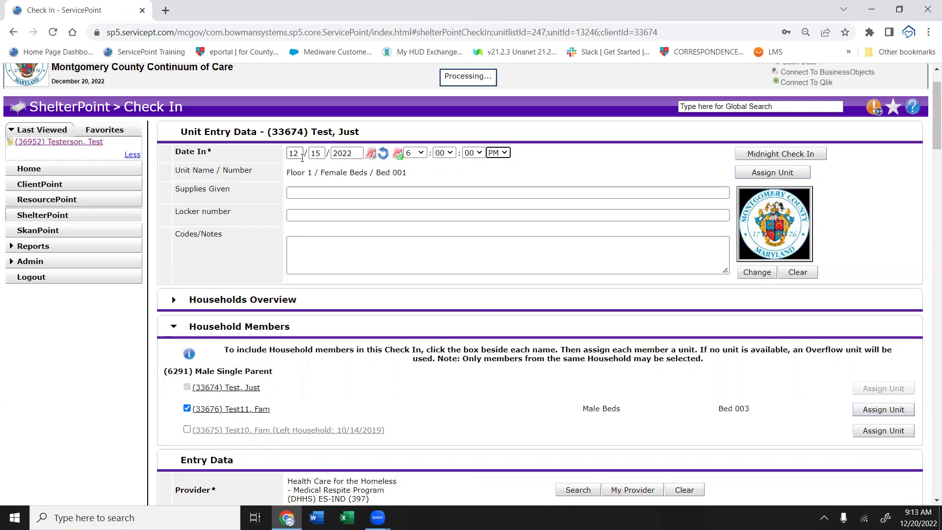
pyautogui.scroll(-3, 504, 379)
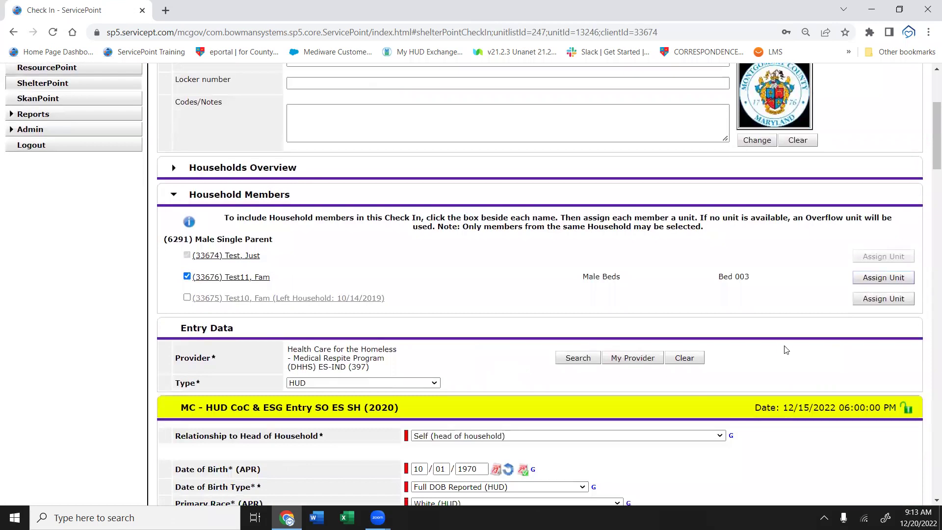
pyautogui.moveTo(928, 161)
pyautogui.mouseDown()
pyautogui.moveTo(928, 146)
pyautogui.moveTo(921, 479)
pyautogui.moveTo(923, 349)
pyautogui.moveTo(901, 217)
pyautogui.moveTo(928, 415)
pyautogui.moveTo(928, 328)
pyautogui.moveTo(914, 214)
pyautogui.moveTo(924, 505)
pyautogui.mouseUp()
# Save the check-in and open the second household member's stay entry from the unit list
pyautogui.click(833, 472)
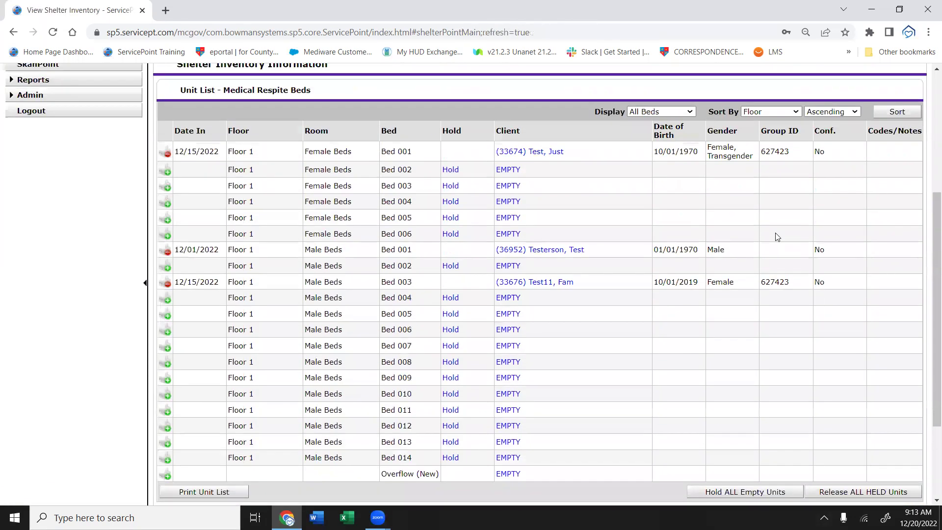
pyautogui.scroll(2, 776, 237)
pyautogui.scroll(-2, 776, 237)
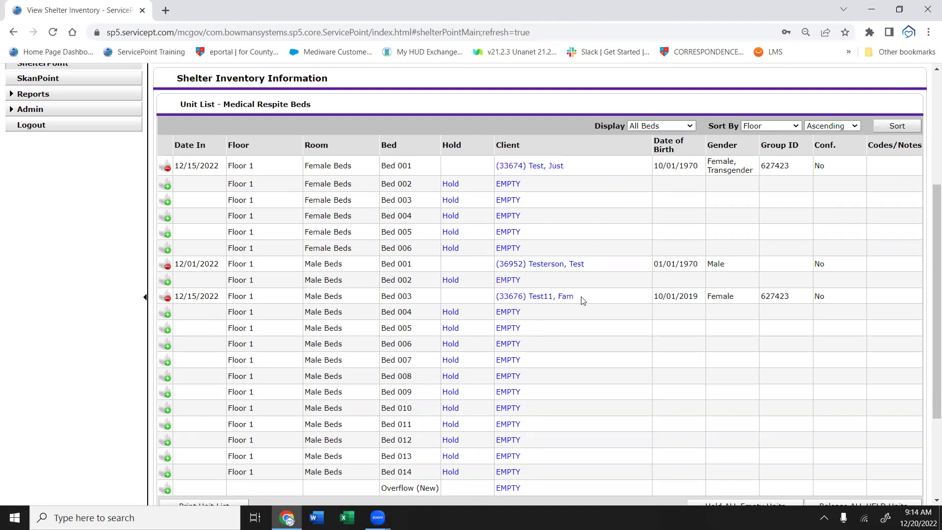
pyautogui.click(556, 300)
# Reassign the child's stay to Floor 1 / Female Beds / Bed 002
pyautogui.click(505, 297)
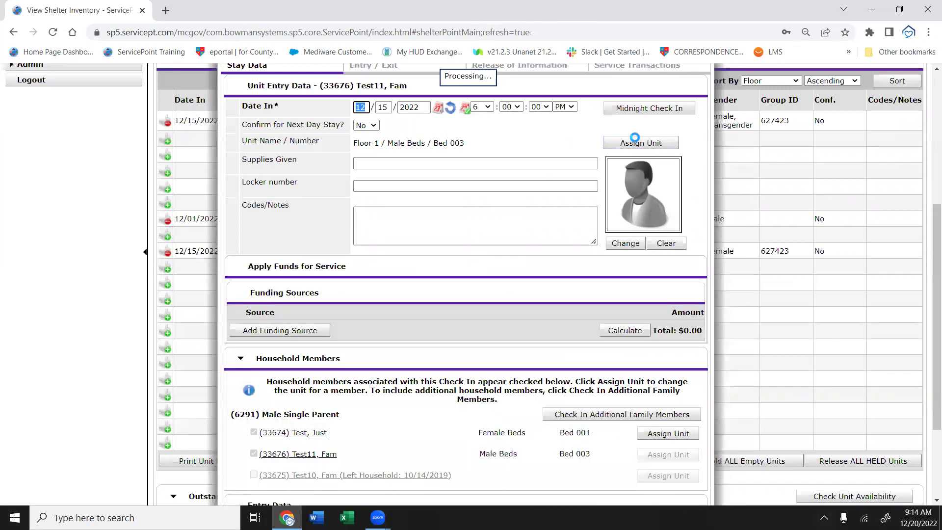
pyautogui.click(689, 147)
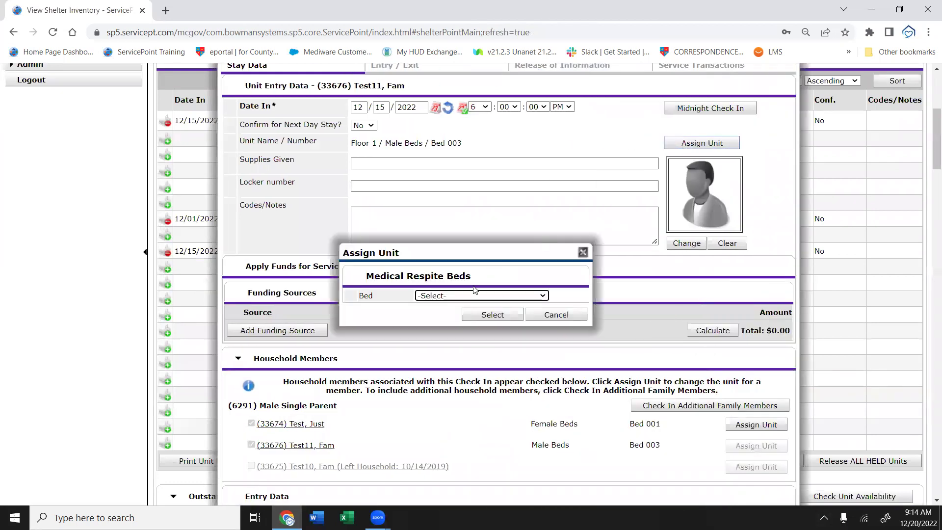
pyautogui.click(458, 294)
pyautogui.click(452, 316)
pyautogui.click(492, 315)
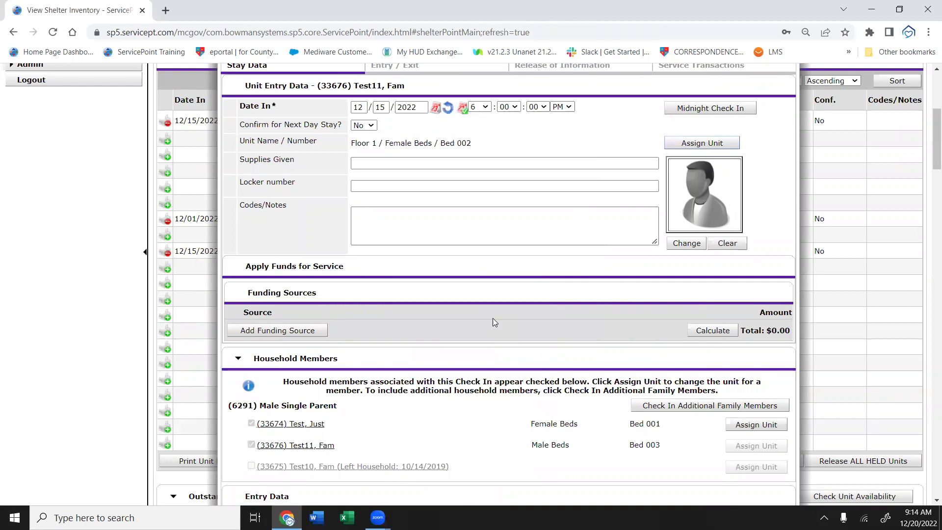
pyautogui.scroll(-4, 654, 321)
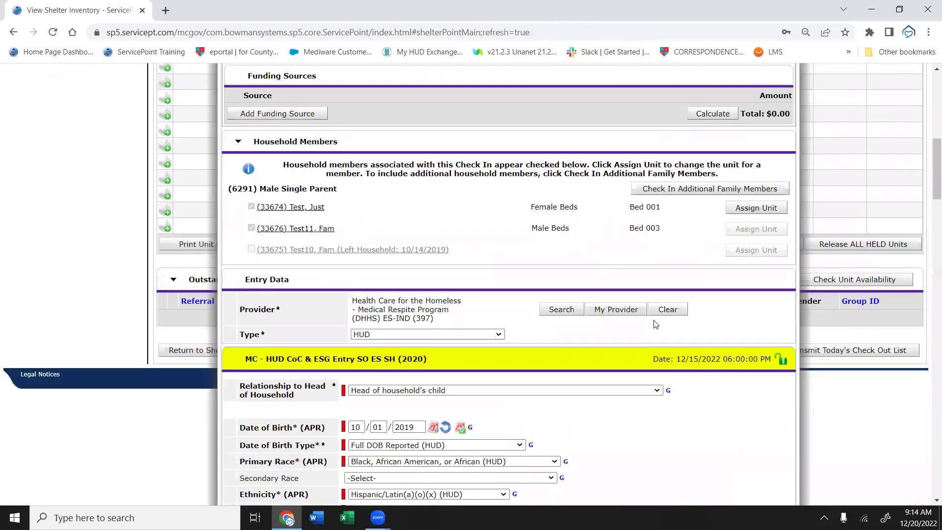
pyautogui.scroll(-20, 656, 324)
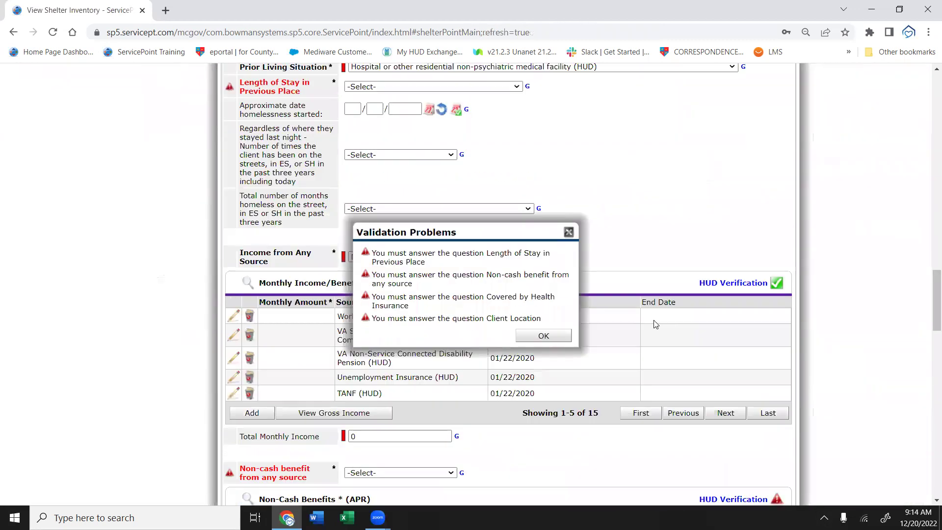
# Dismiss the Validation Problems list and review the unanswered required questions
pyautogui.press('Return')
pyautogui.scroll(8, 656, 324)
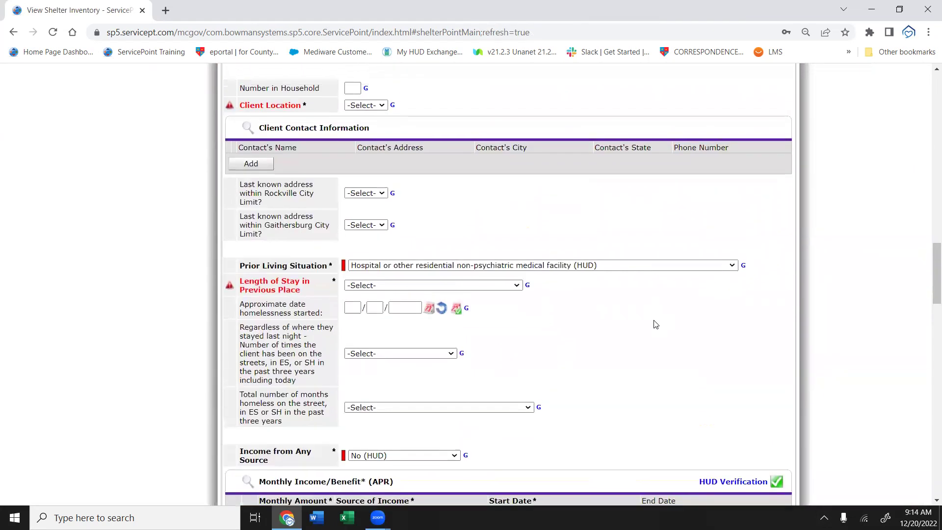
pyautogui.scroll(6, 655, 324)
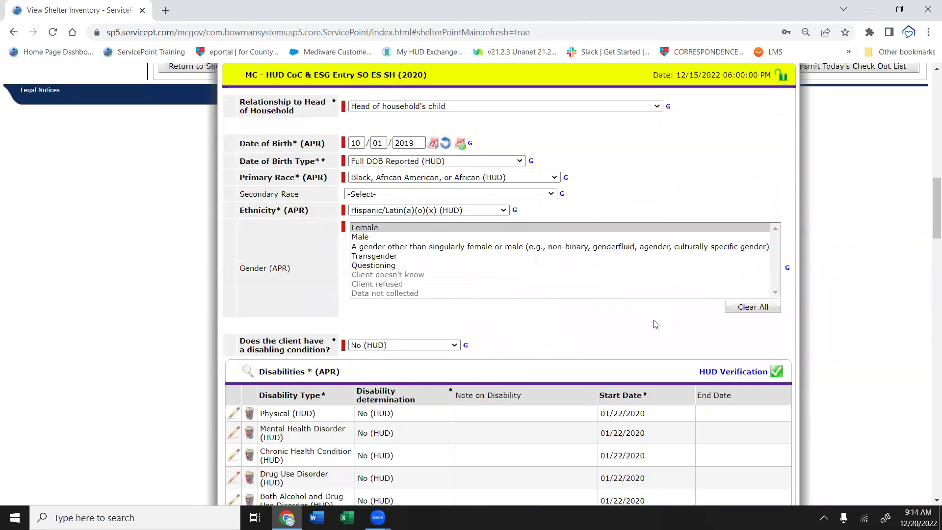
pyautogui.scroll(2, 655, 324)
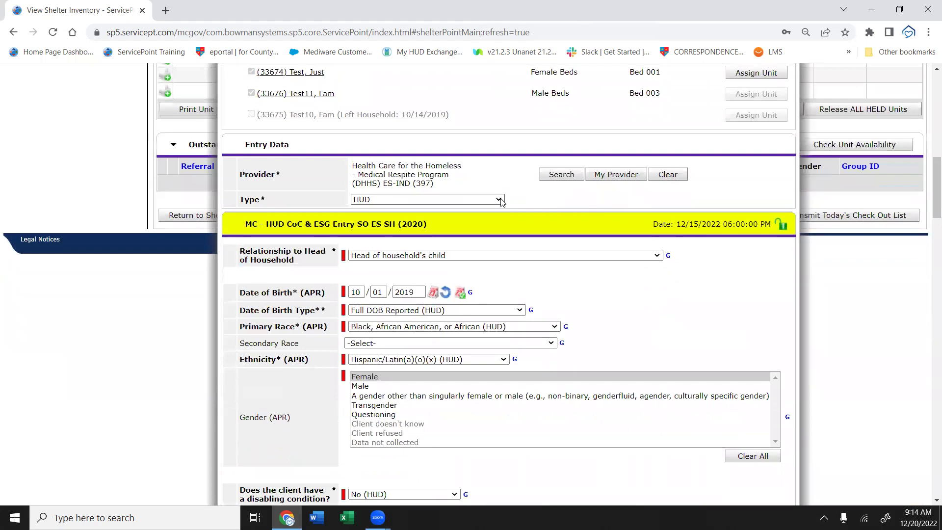
pyautogui.scroll(-2, 503, 201)
pyautogui.scroll(2, 488, 210)
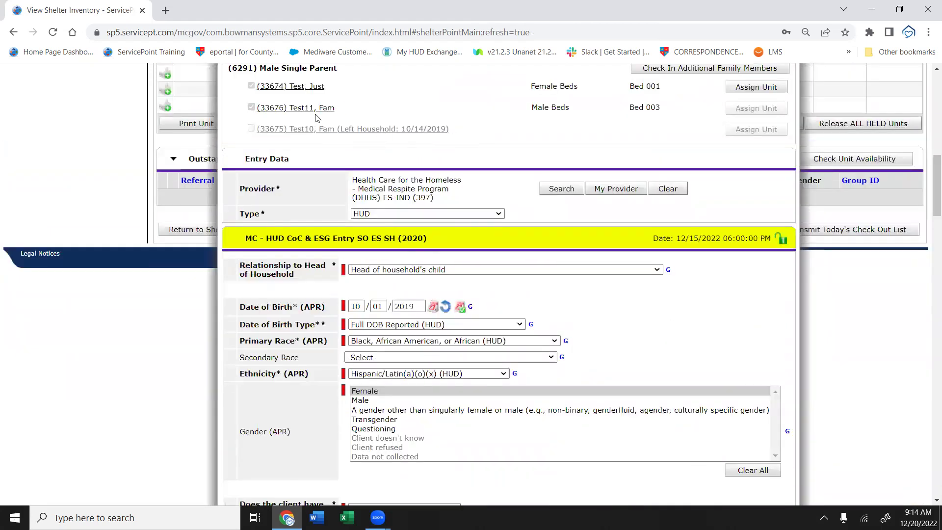
pyautogui.scroll(-3, 346, 147)
pyautogui.scroll(-8, 348, 148)
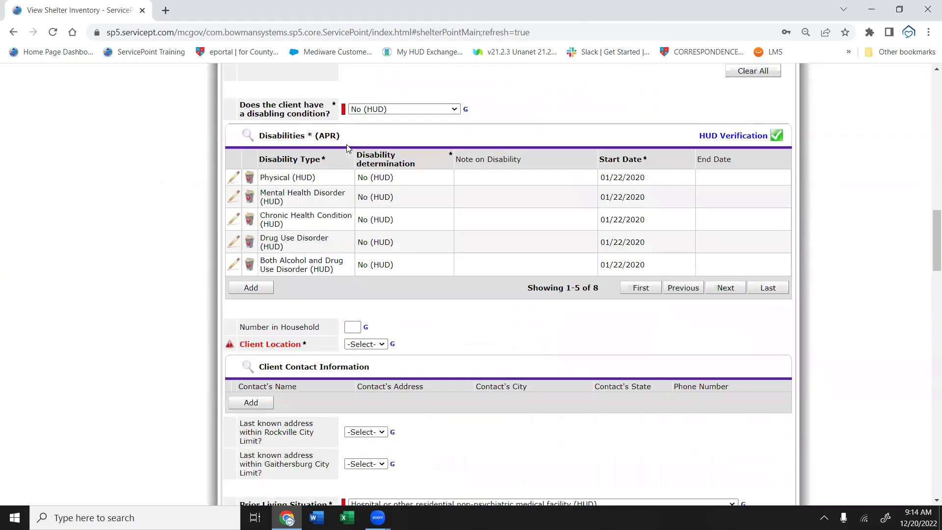
# Enter 2 in household, location MD-601, and No for Rockville and Gaithersburg city limits
pyautogui.click(354, 178)
pyautogui.write('2')
pyautogui.click(357, 195)
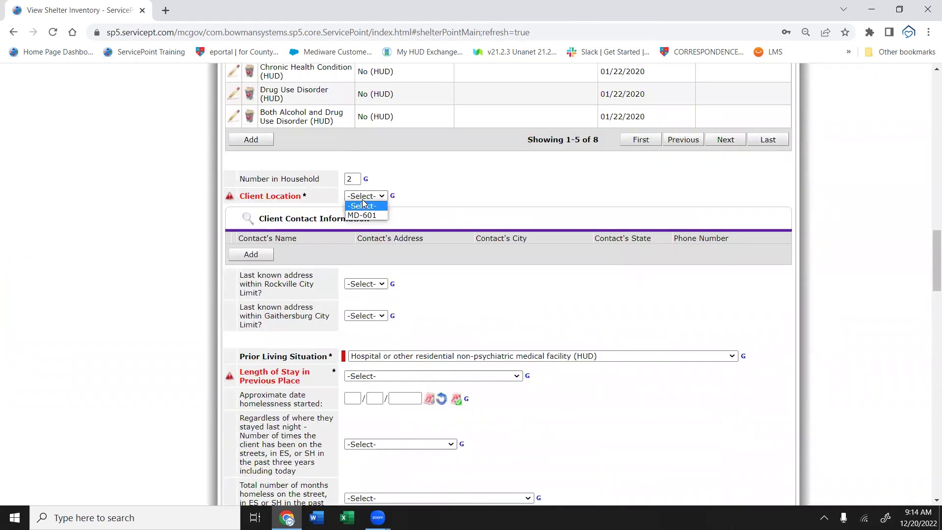
pyautogui.click(358, 212)
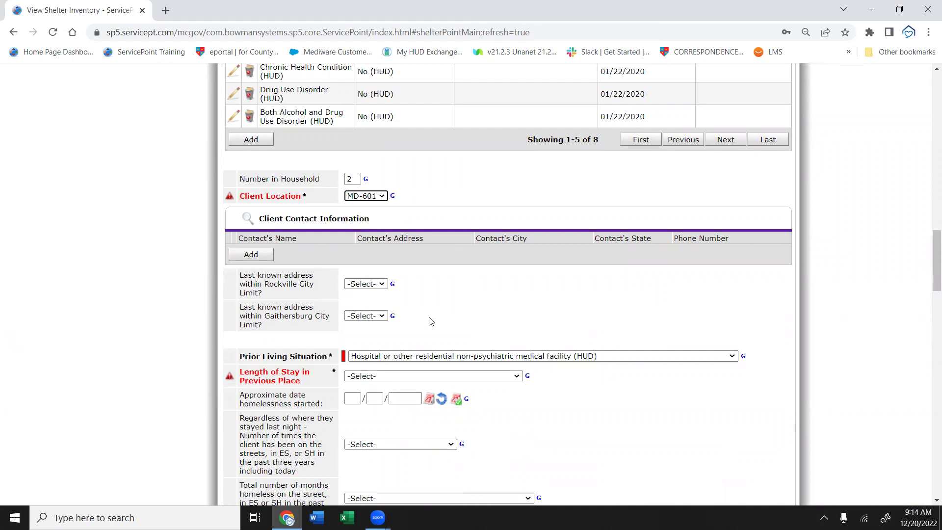
pyautogui.click(366, 290)
pyautogui.click(363, 285)
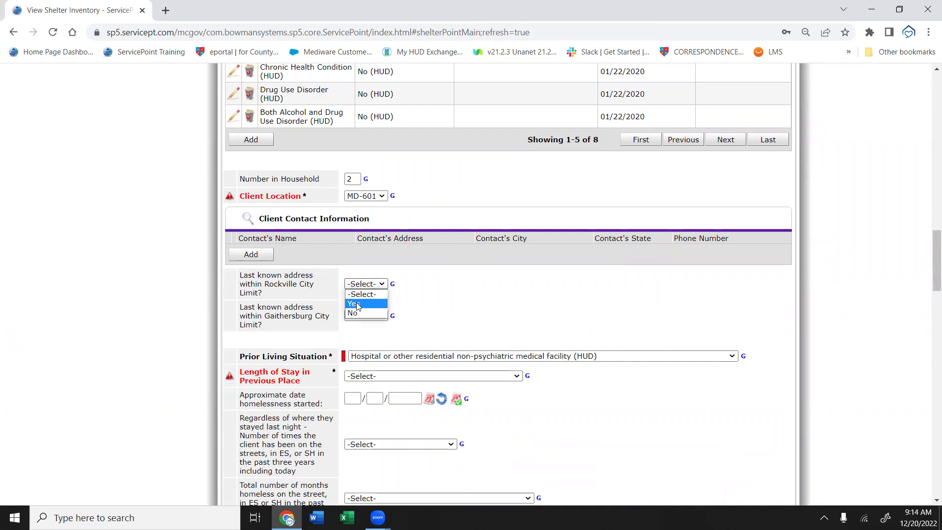
pyautogui.click(357, 312)
pyautogui.click(366, 316)
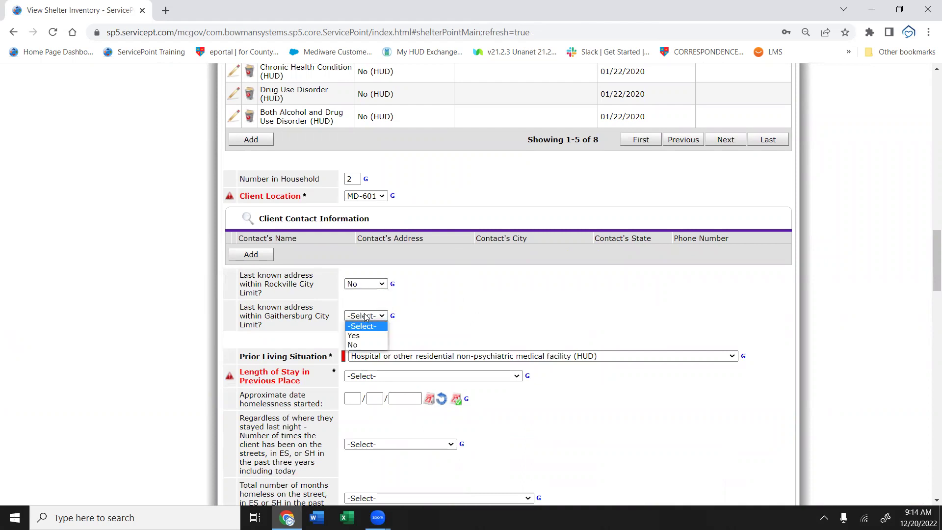
pyautogui.click(363, 347)
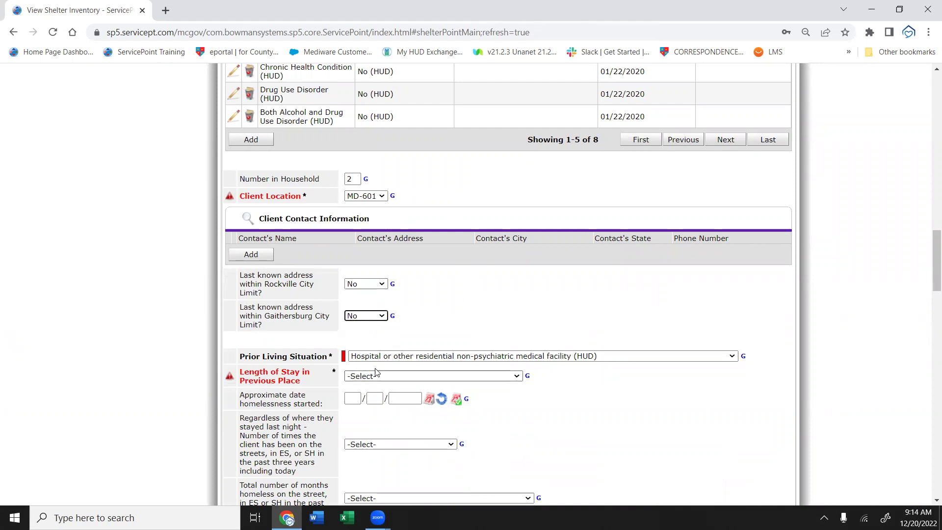
# Record Two to six nights, homeless since 11/30/2022, One time, and one month
pyautogui.click(384, 377)
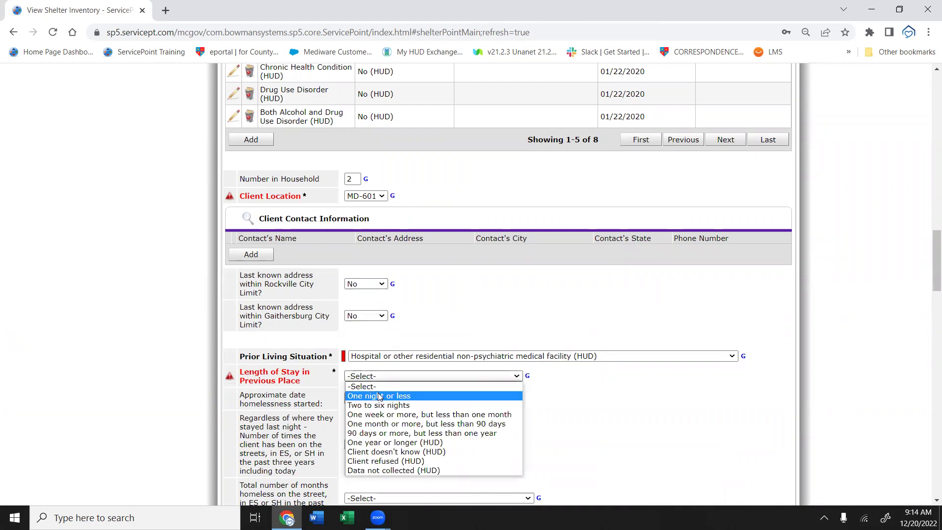
pyautogui.click(376, 405)
pyautogui.click(358, 401)
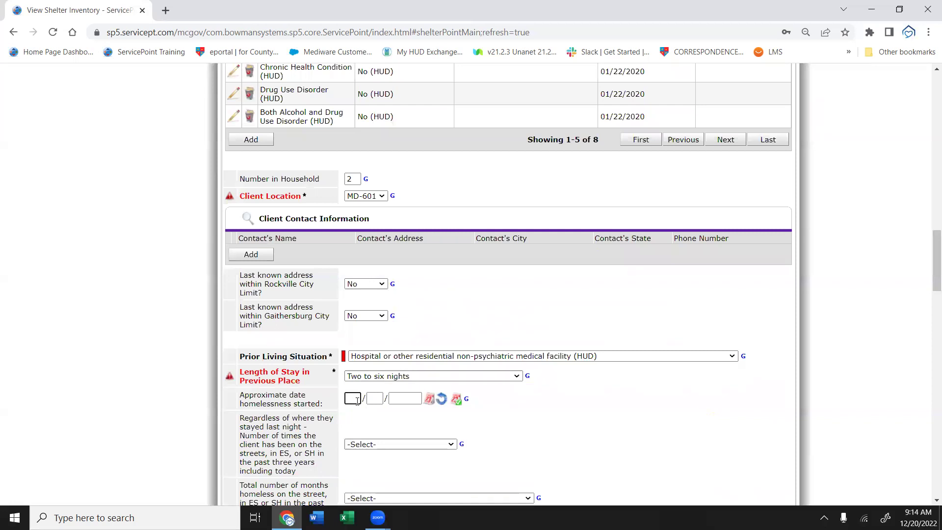
pyautogui.write('11/')
pyautogui.write('30/')
pyautogui.write('2022')
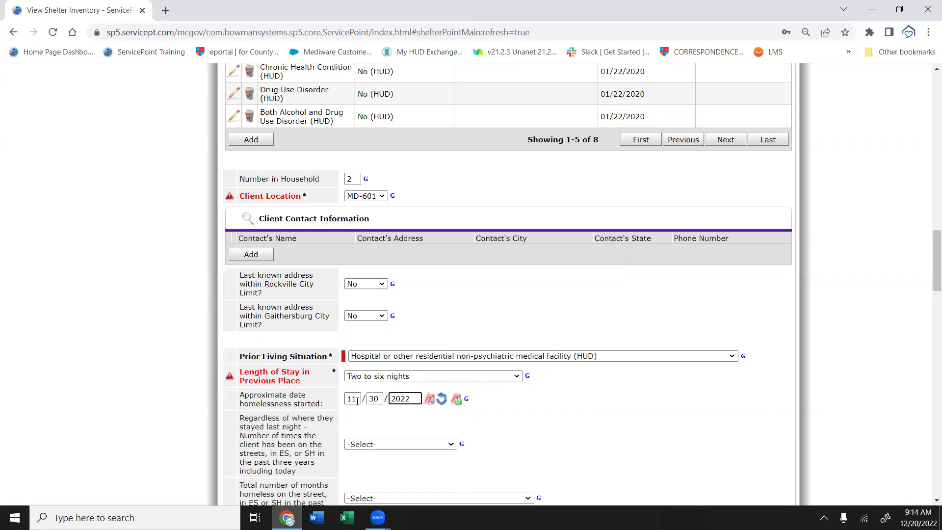
pyautogui.hotkey('alt', 'Down')
pyautogui.press('Down')
pyautogui.press('Return')
pyautogui.scroll(-5, 357, 401)
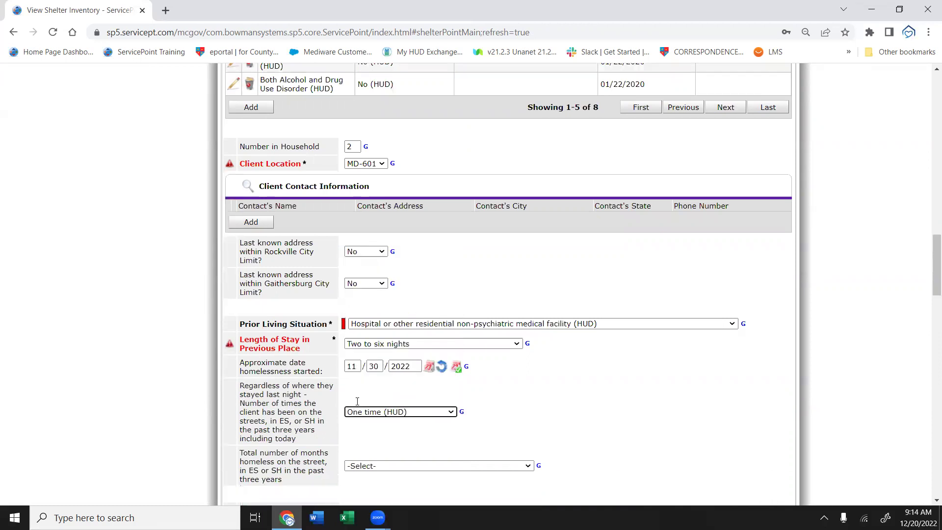
pyautogui.press('Tab')
pyautogui.hotkey('alt', 'Down')
pyautogui.press('Down')
pyautogui.press('Return')
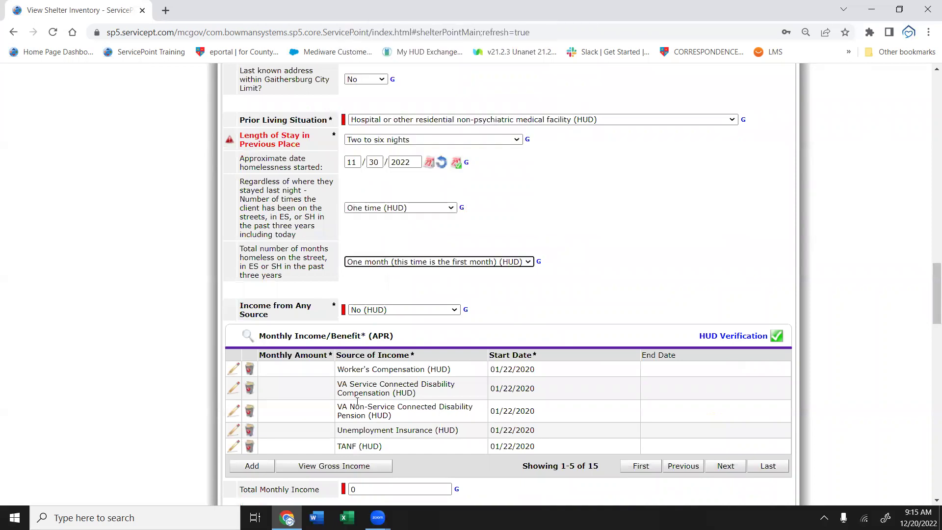
pyautogui.scroll(-13, 358, 400)
# Answer No (HUD) for non-cash benefits and save the verification
pyautogui.scroll(5, 357, 400)
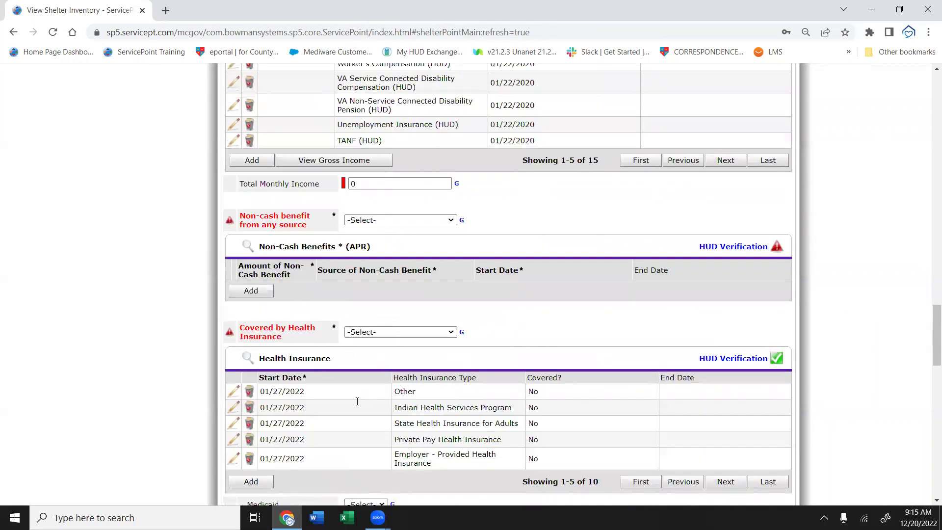
pyautogui.press('Tab')
pyautogui.hotkey('alt', 'Down')
pyautogui.press('Down')
pyautogui.press('Down')
pyautogui.press('Return')
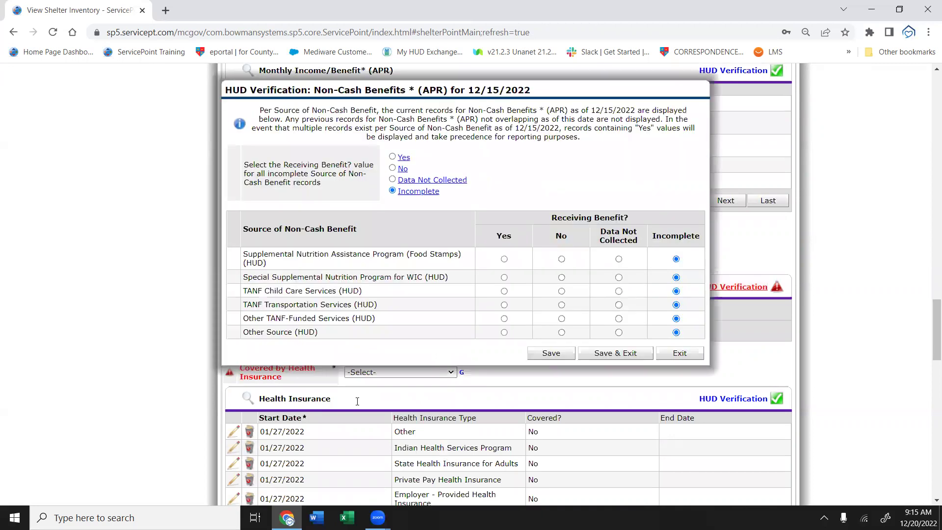
pyautogui.press('Return')
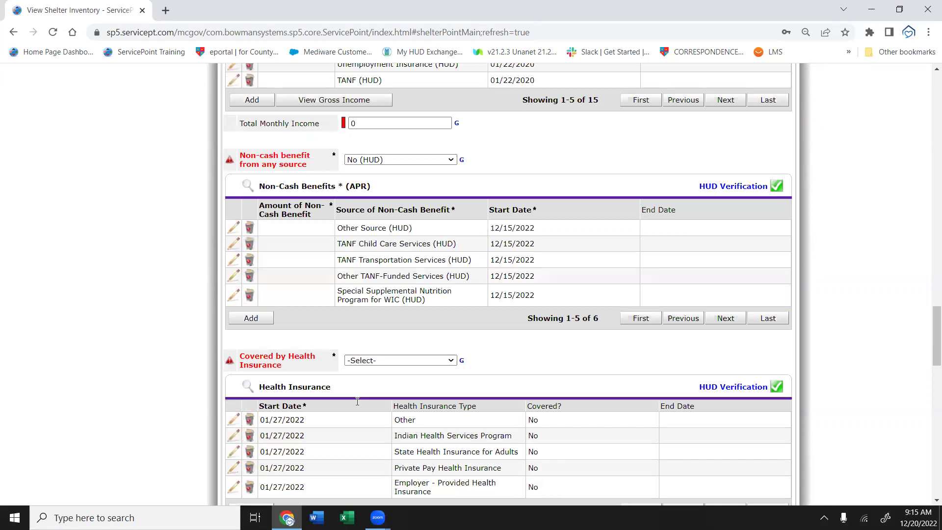
# Answer No (HUD) for health insurance coverage
pyautogui.scroll(-1, 357, 402)
pyautogui.hotkey('alt', 'Down')
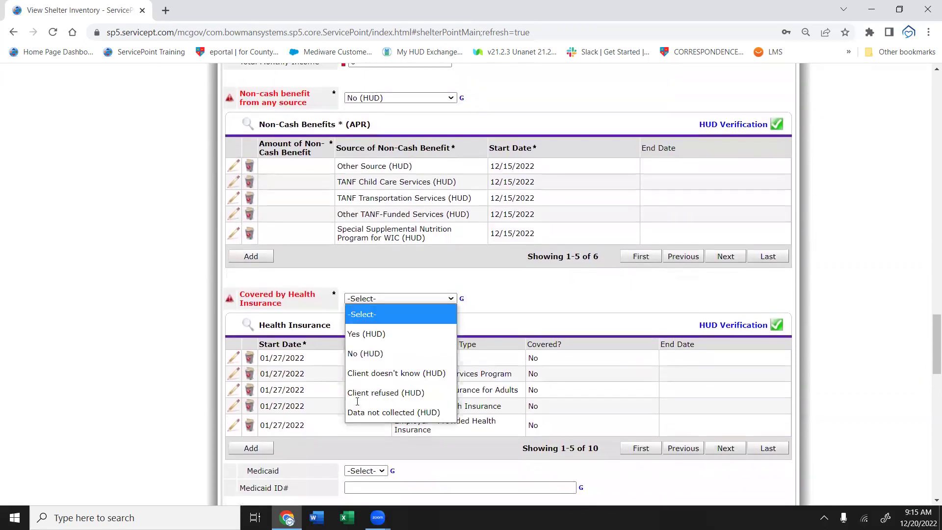
pyautogui.press('Down')
pyautogui.press('Down')
pyautogui.press('Return')
pyautogui.scroll(3, 357, 401)
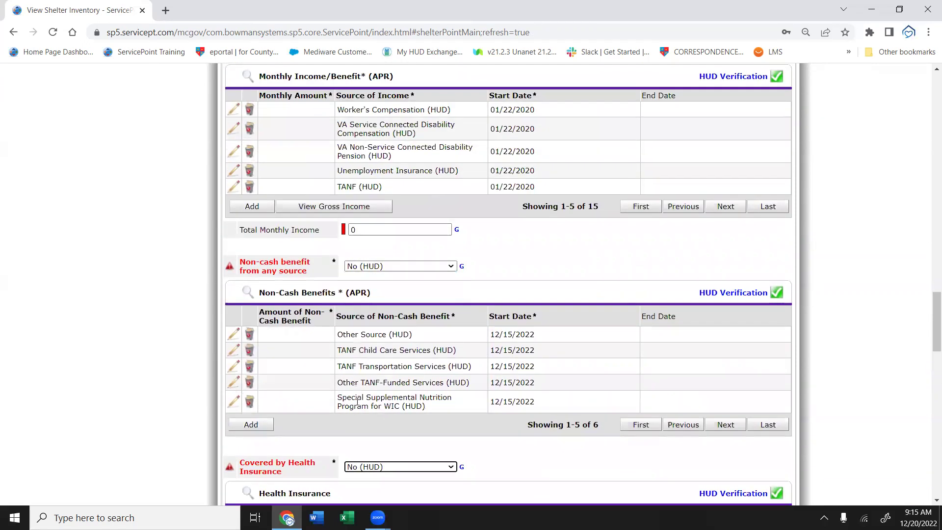
pyautogui.scroll(4, 357, 399)
pyautogui.scroll(-10, 358, 401)
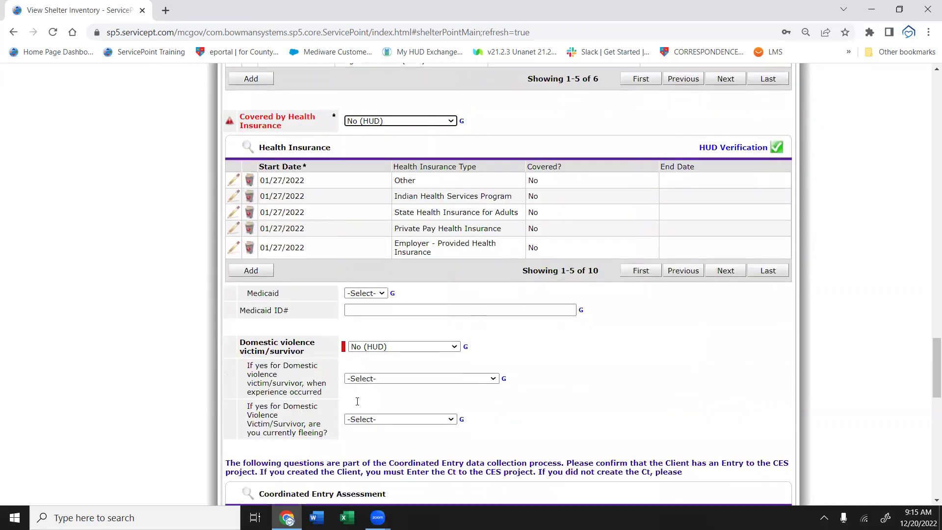
pyautogui.scroll(-1, 357, 402)
# Set Medicaid to No, then save and exit, skipping the encouraged answers alert
pyautogui.press('Tab')
pyautogui.hotkey('alt', 'Down')
pyautogui.press('Down')
pyautogui.press('Down')
pyautogui.press('Return')
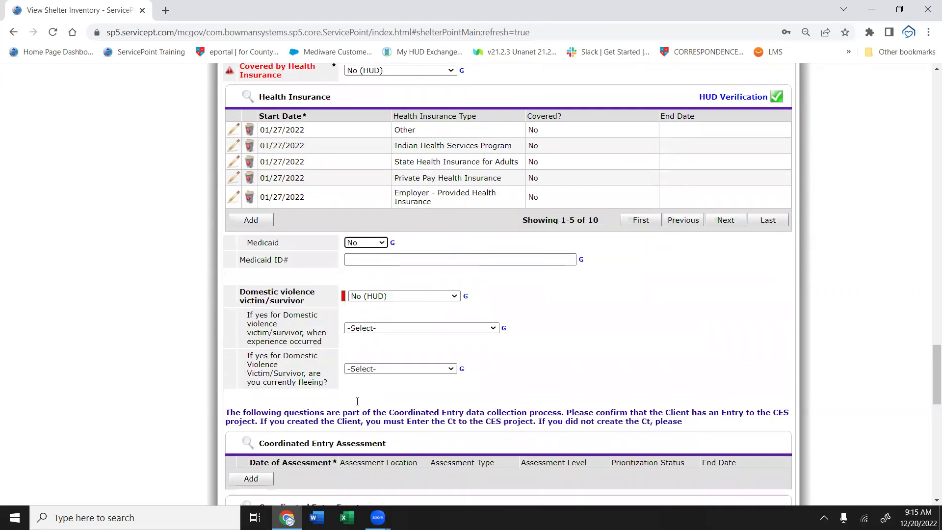
pyautogui.scroll(-14, 357, 401)
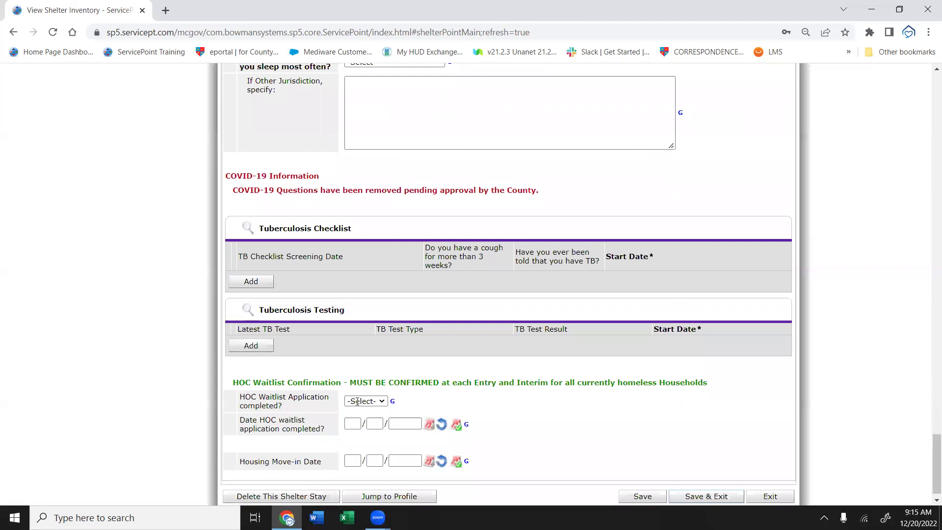
pyautogui.press('Return')
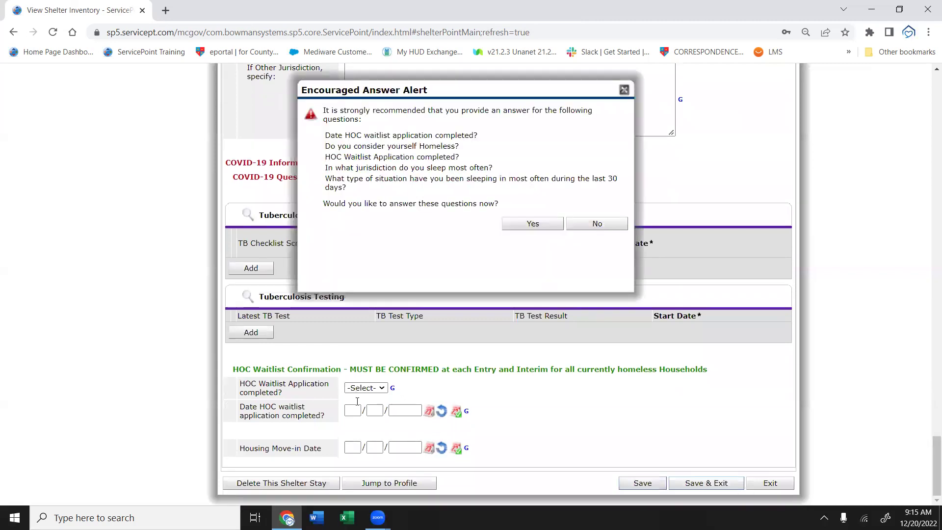
pyautogui.press('Return')
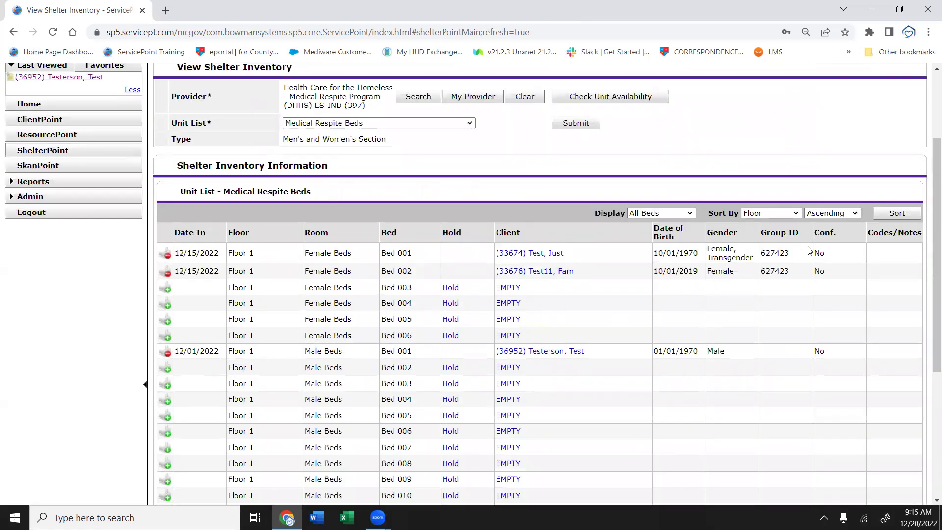
pyautogui.moveTo(759, 255); pyautogui.dragTo(787, 253)
pyautogui.click(791, 255)
pyautogui.moveTo(800, 253); pyautogui.dragTo(761, 251)
pyautogui.click(764, 250)
pyautogui.moveTo(699, 274); pyautogui.dragTo(653, 272)
pyautogui.click(658, 273)
pyautogui.moveTo(929, 235); pyautogui.dragTo(929, 144)
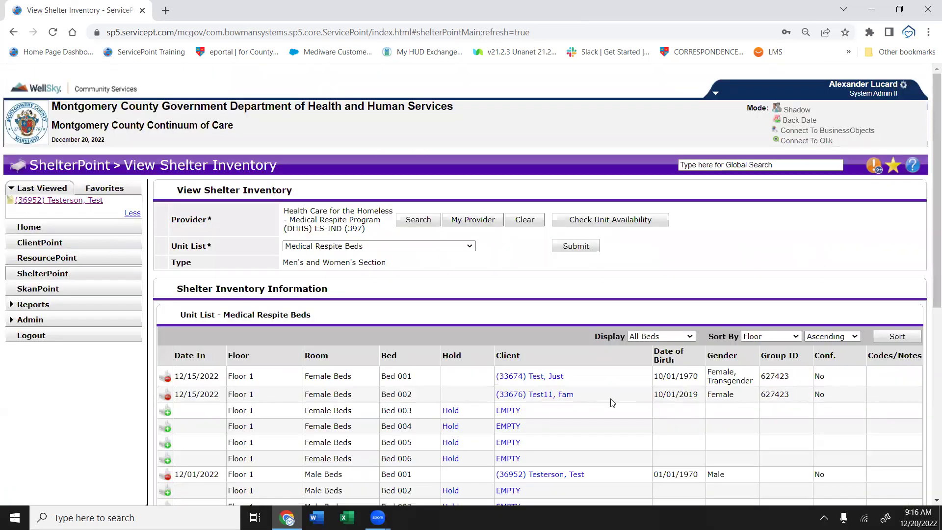
pyautogui.scroll(-1, 612, 402)
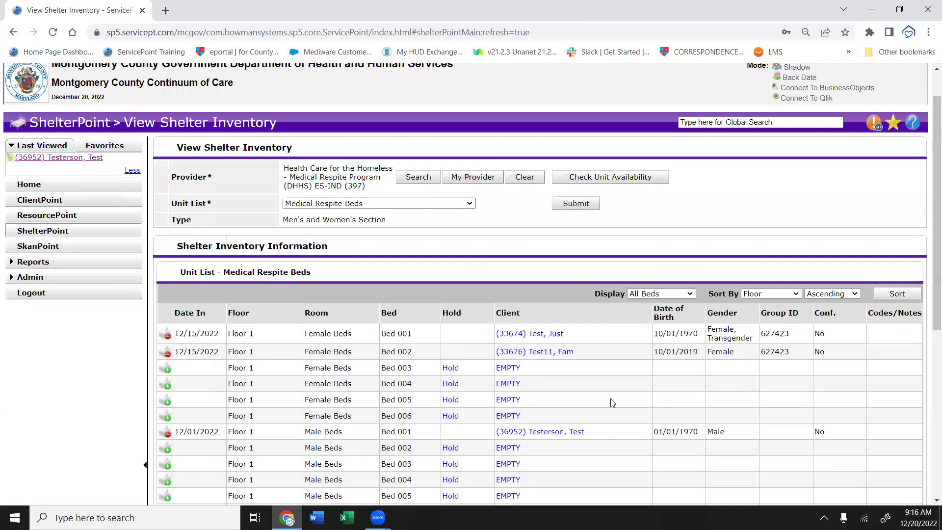
pyautogui.scroll(-2, 612, 403)
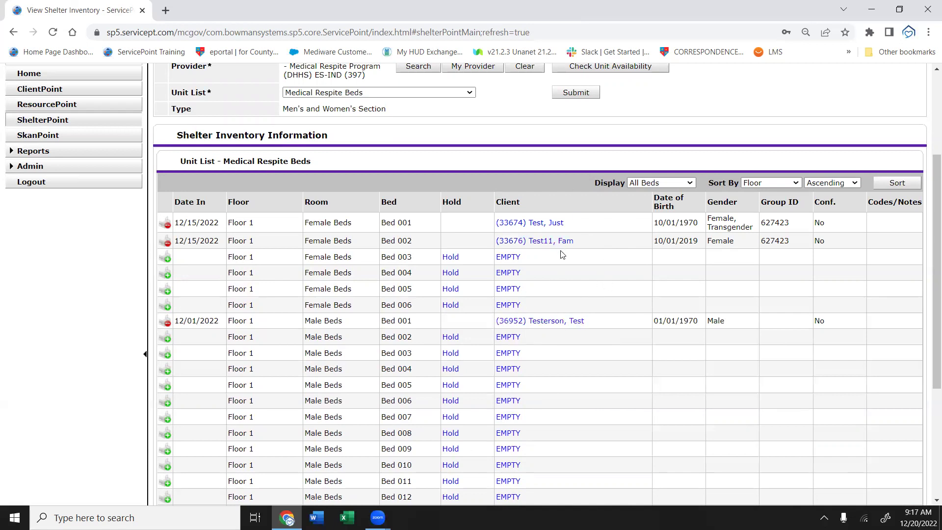
pyautogui.scroll(2, 431, 312)
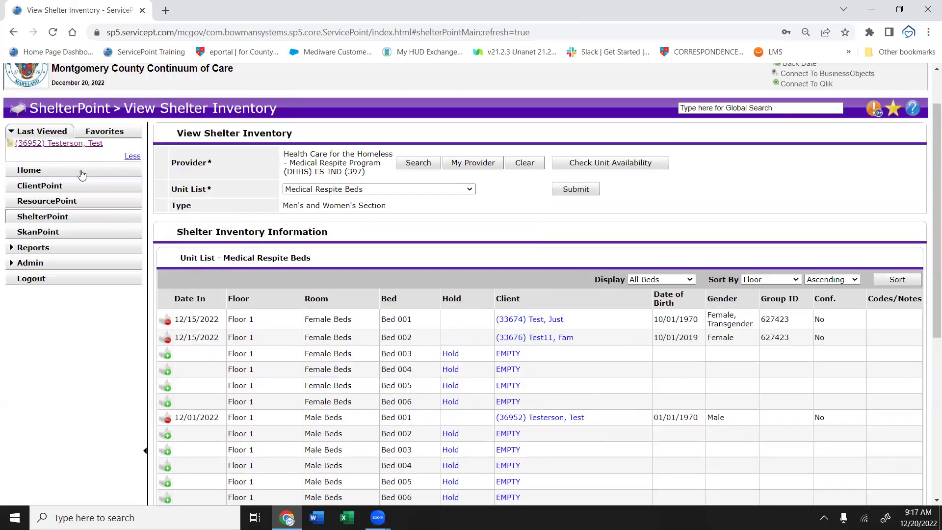
# Look up the head of household by client ID in ClientPoint and dismiss Back Date Mode
pyautogui.click(73, 185)
pyautogui.scroll(-6, 309, 300)
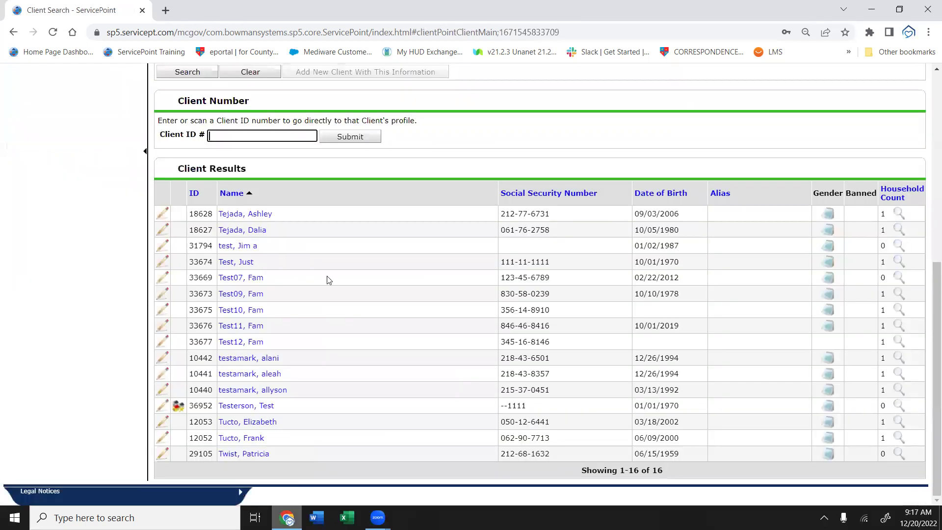
pyautogui.write('33674')
pyautogui.press('Return')
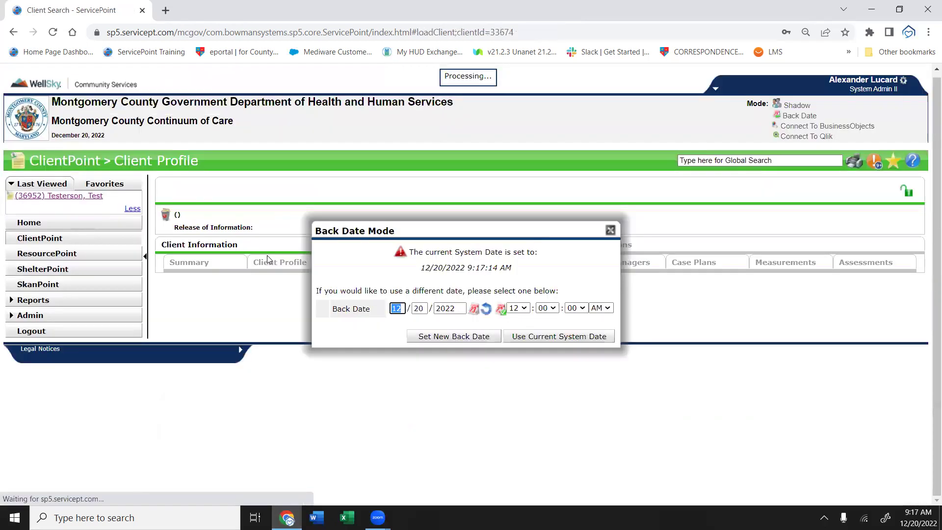
pyautogui.scroll(-3, 267, 256)
pyautogui.press('Escape')
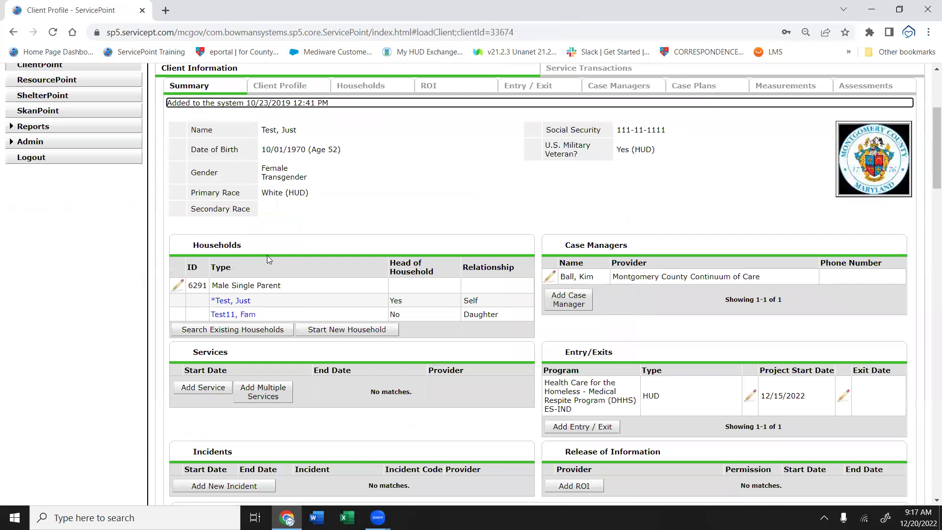
pyautogui.scroll(-2, 267, 255)
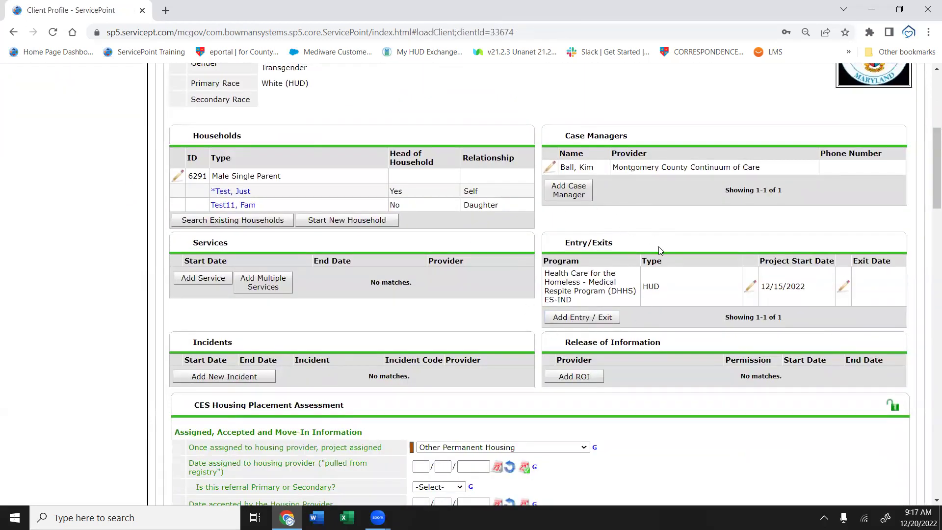
pyautogui.scroll(2, 696, 219)
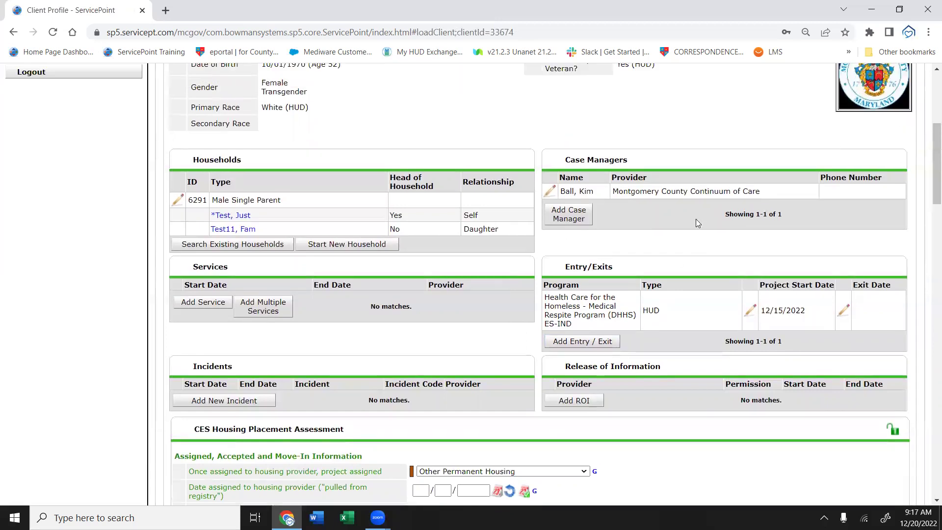
pyautogui.scroll(2, 696, 219)
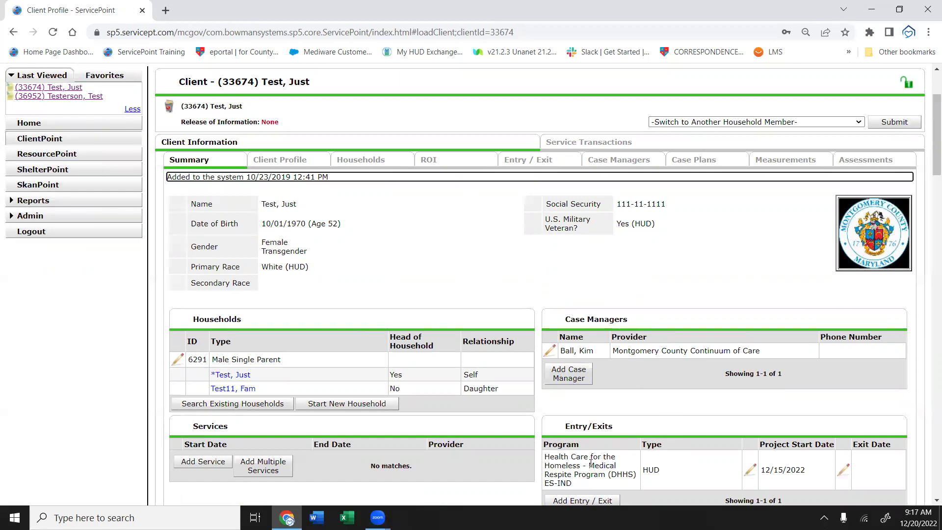
pyautogui.scroll(2, 588, 463)
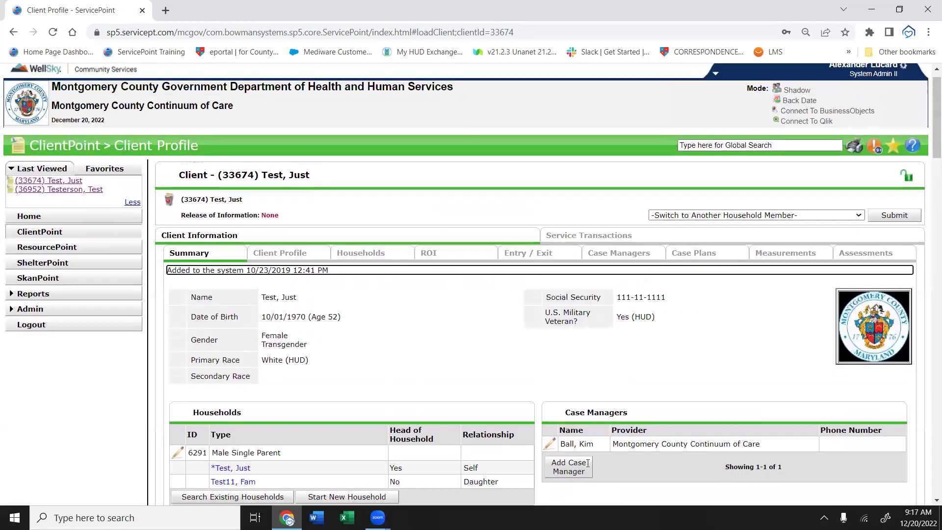
pyautogui.scroll(1, 589, 463)
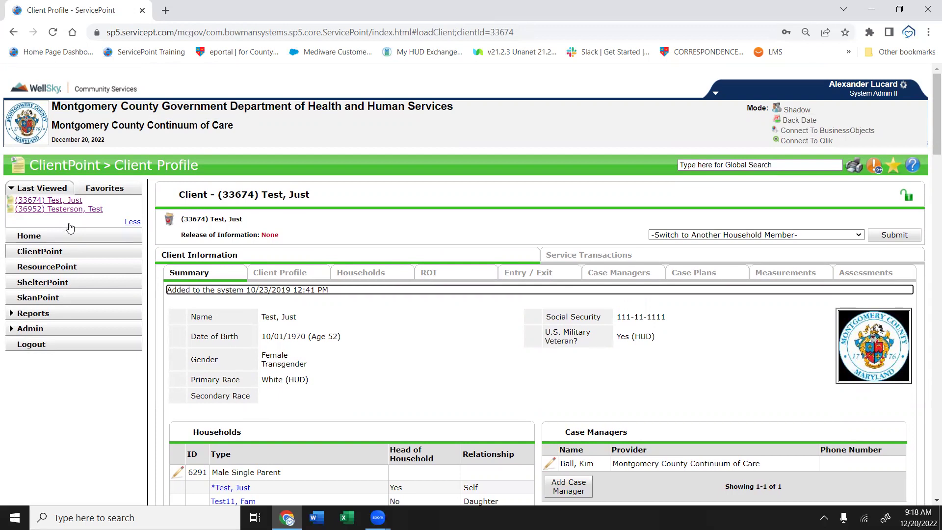
# Open the first test client from Last Viewed, dismiss Back Date Mode, and review entry/exits
pyautogui.click(85, 209)
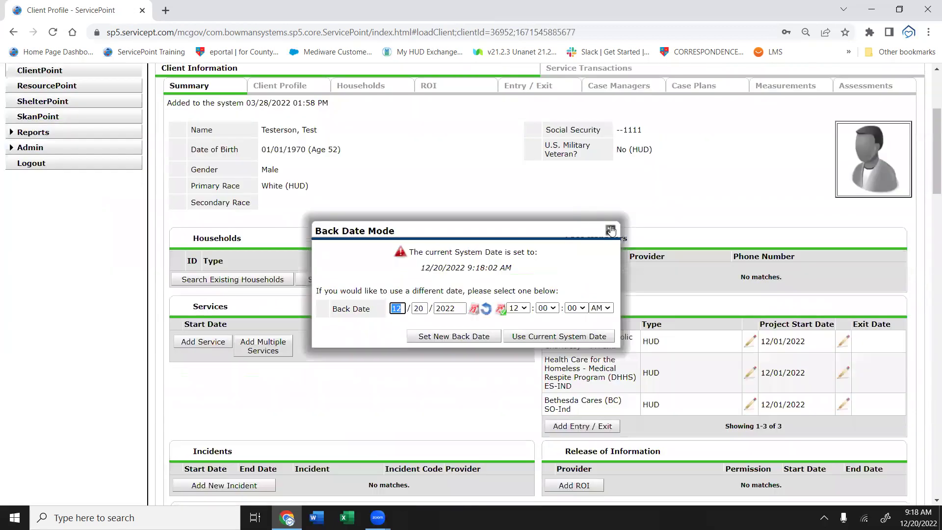
pyautogui.click(610, 230)
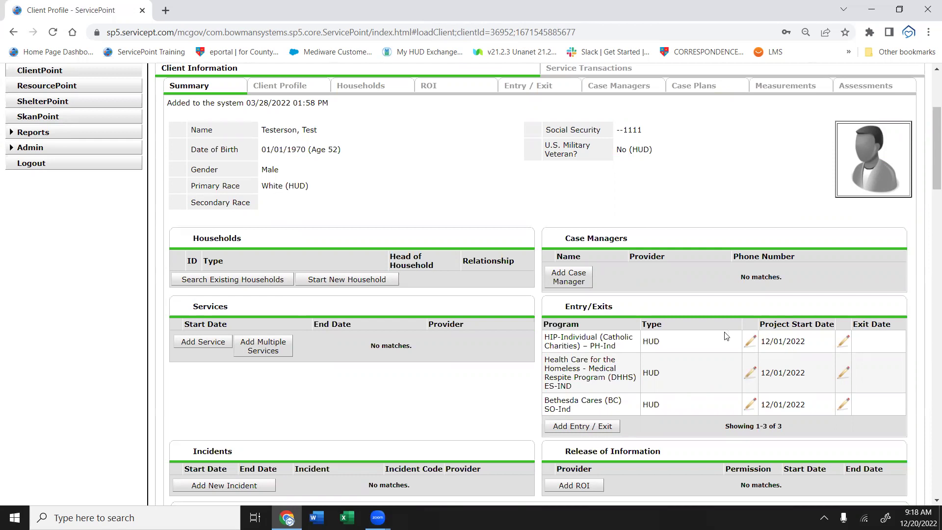
pyautogui.scroll(-2, 726, 336)
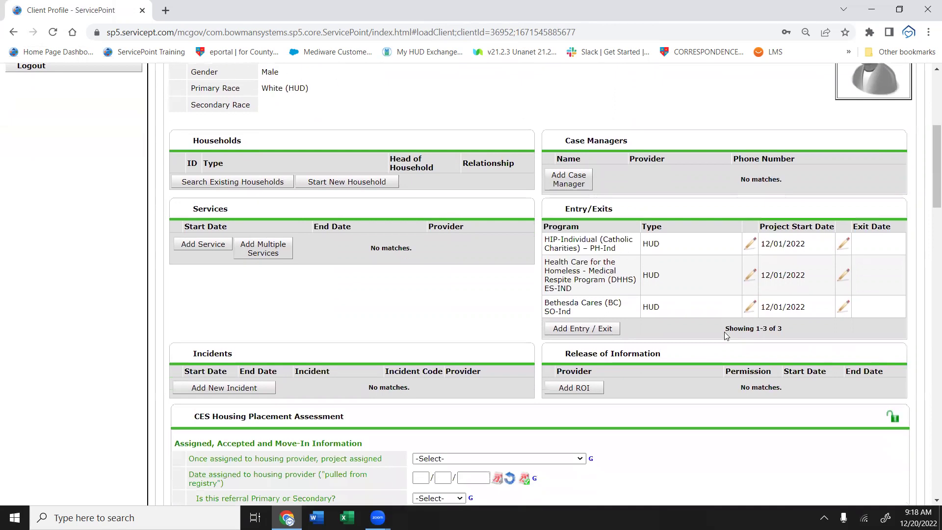
pyautogui.scroll(1, 726, 336)
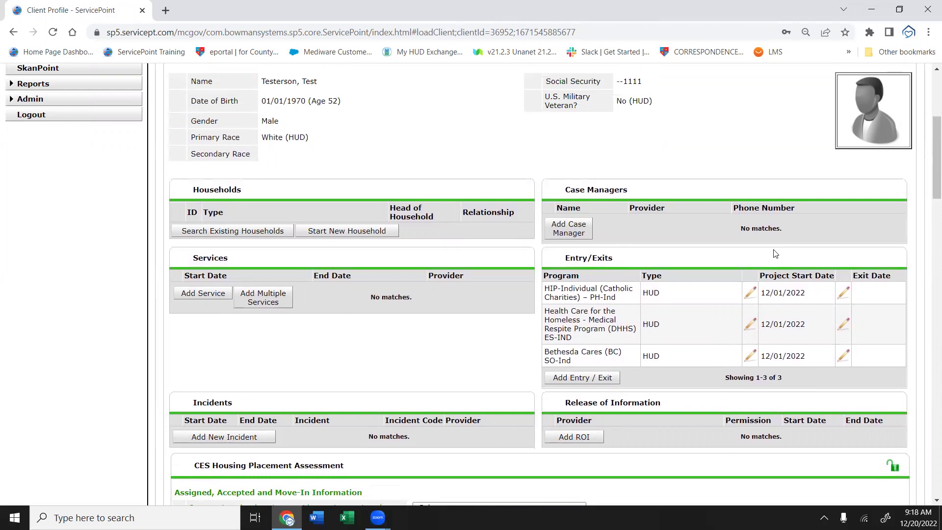
# Open the HIP-Individual entry assessment form and scroll down to the Housing Move-in Date question
pyautogui.click(752, 293)
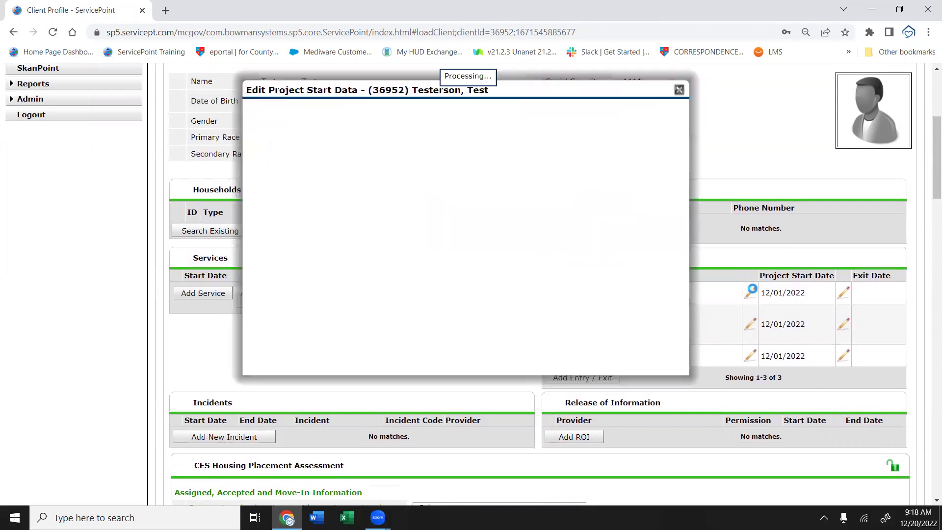
pyautogui.click(598, 358)
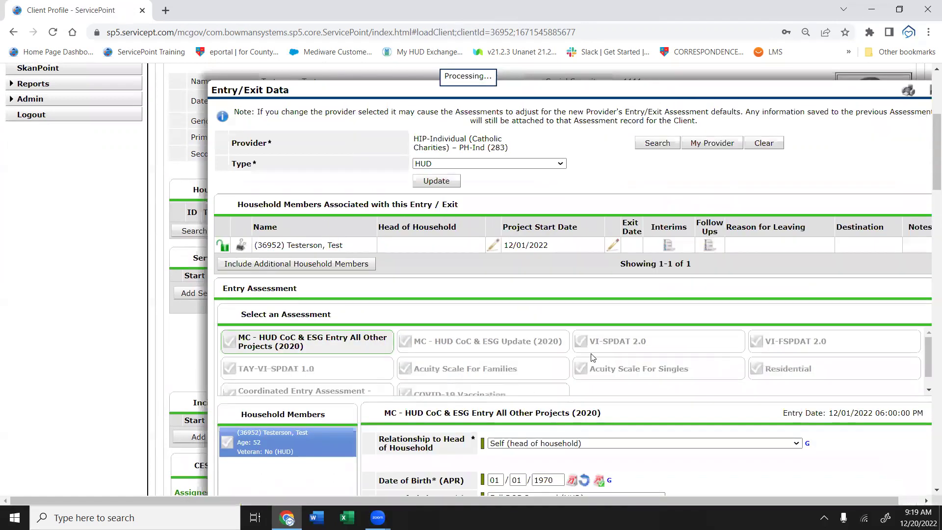
pyautogui.scroll(-9, 592, 357)
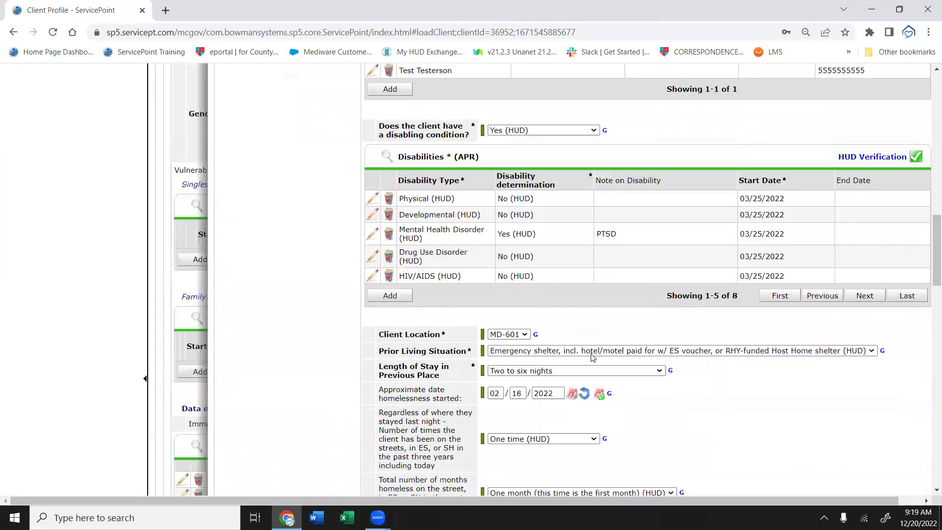
pyautogui.scroll(-6, 592, 357)
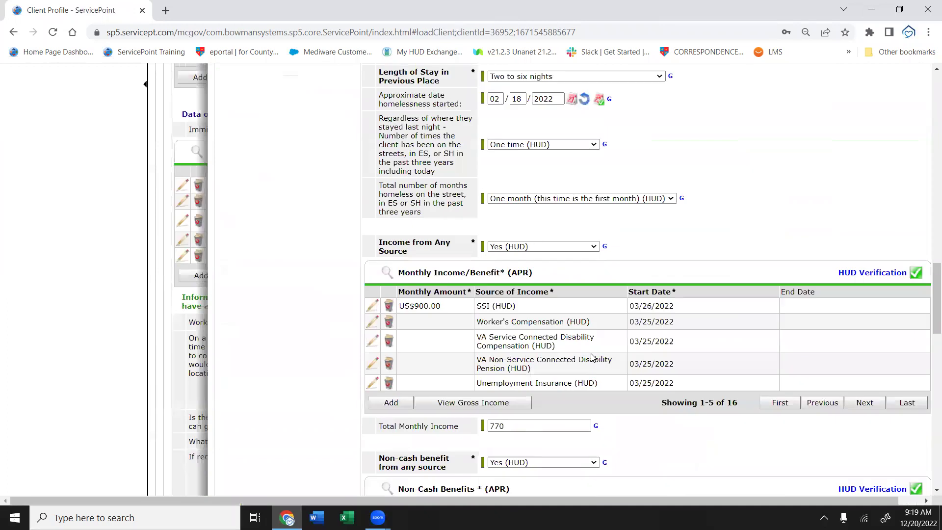
pyautogui.scroll(-10, 592, 356)
pyautogui.scroll(-8, 592, 357)
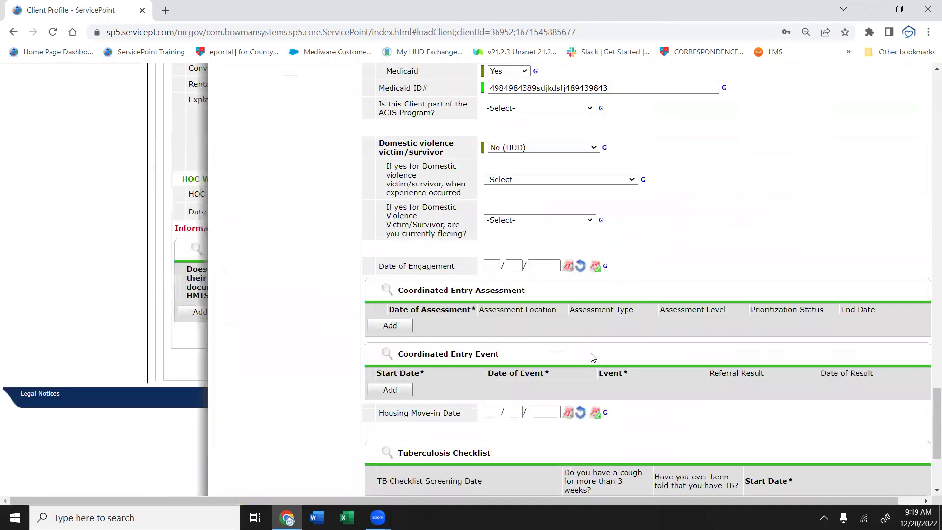
# Try the Housing Move-in Date month, day and year boxes, which stay blank
pyautogui.click(498, 310)
pyautogui.press('Tab')
pyautogui.press('Tab')
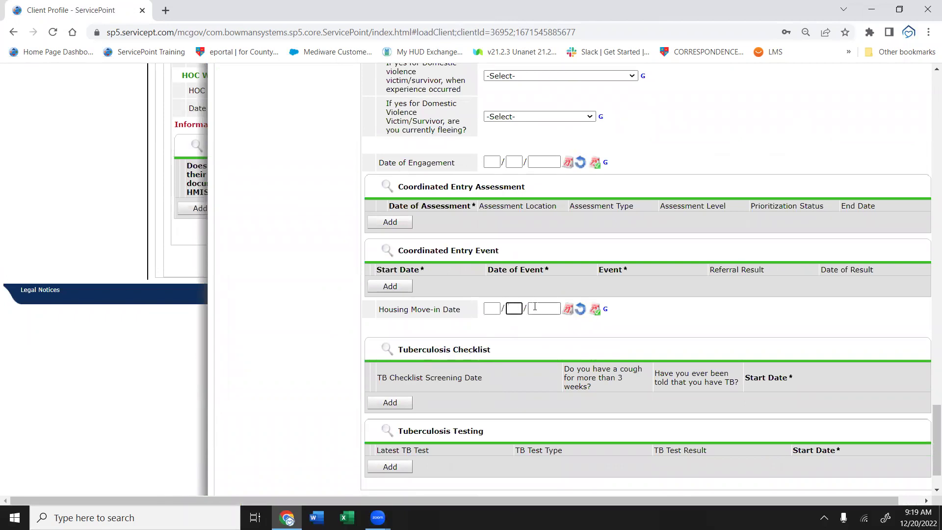
pyautogui.click(497, 308)
pyautogui.press('Tab')
pyautogui.click(532, 309)
pyautogui.hscroll(1, 501, 328)
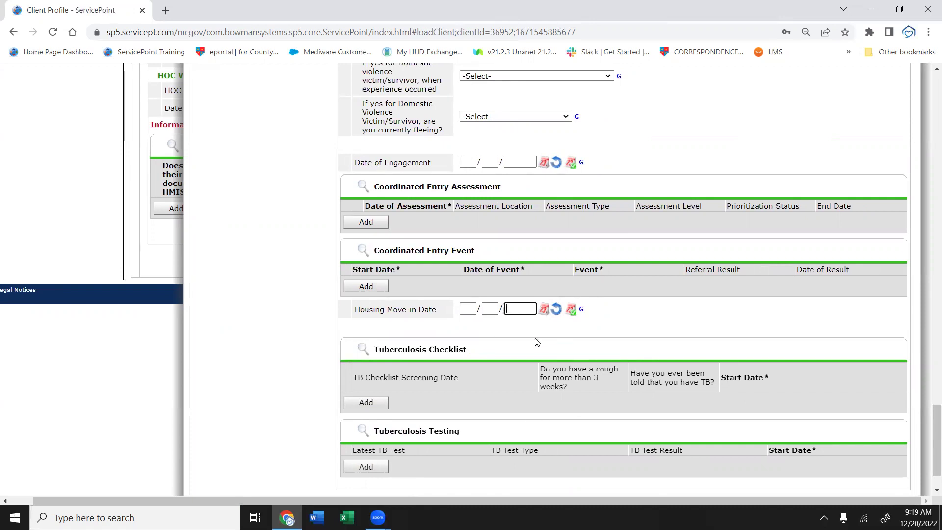
pyautogui.click(468, 310)
pyautogui.click(488, 308)
pyautogui.click(518, 307)
pyautogui.click(484, 308)
pyautogui.click(462, 304)
pyautogui.click(487, 308)
pyautogui.click(524, 308)
pyautogui.click(491, 308)
pyautogui.click(474, 304)
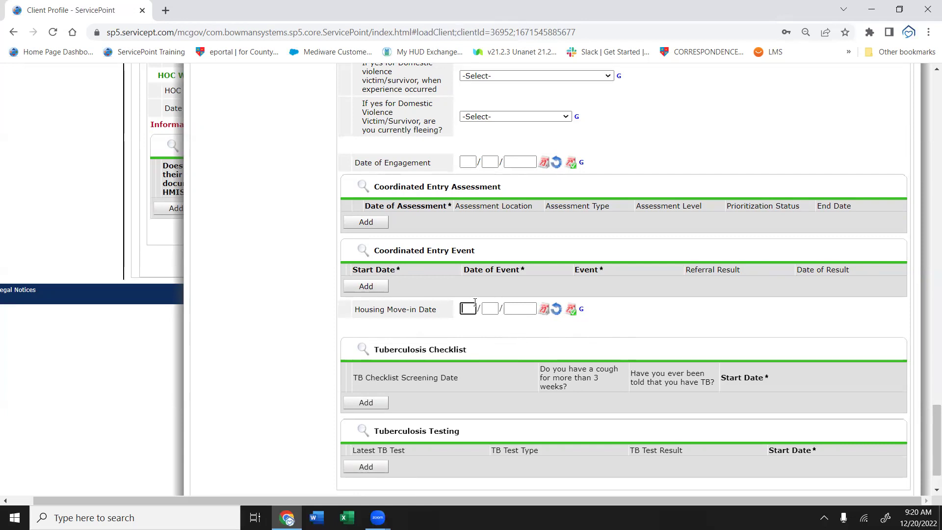
pyautogui.click(488, 311)
pyautogui.click(519, 310)
pyautogui.click(469, 307)
pyautogui.click(490, 308)
pyautogui.click(515, 308)
pyautogui.scroll(1, 515, 307)
pyautogui.scroll(5, 515, 307)
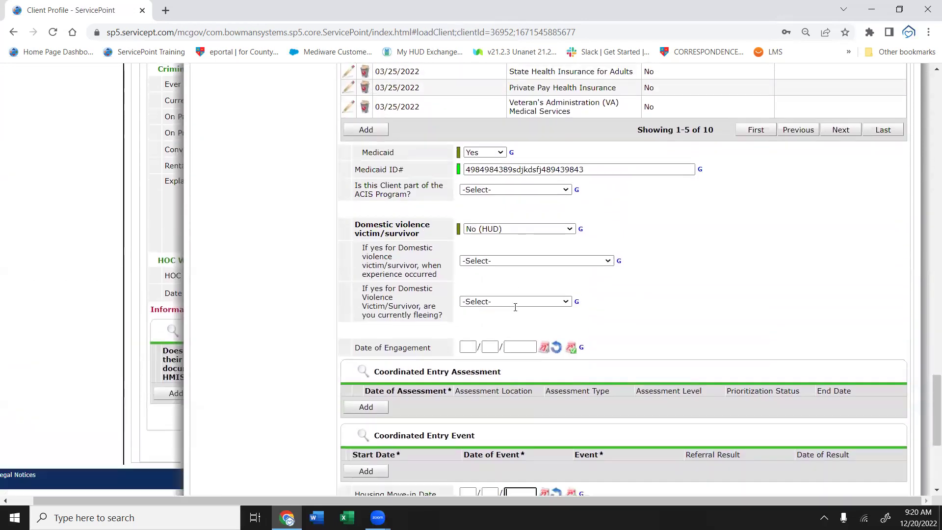
pyautogui.scroll(-5, 515, 308)
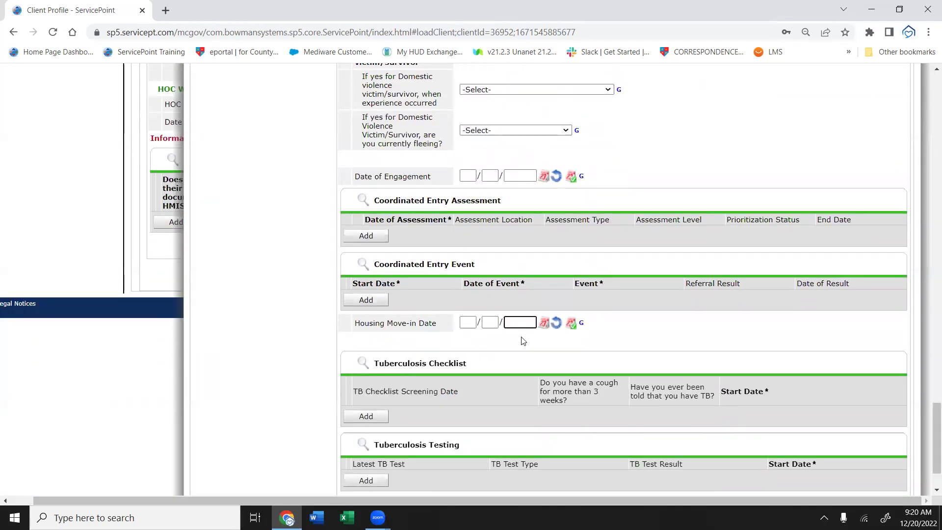
pyautogui.scroll(-2, 634, 319)
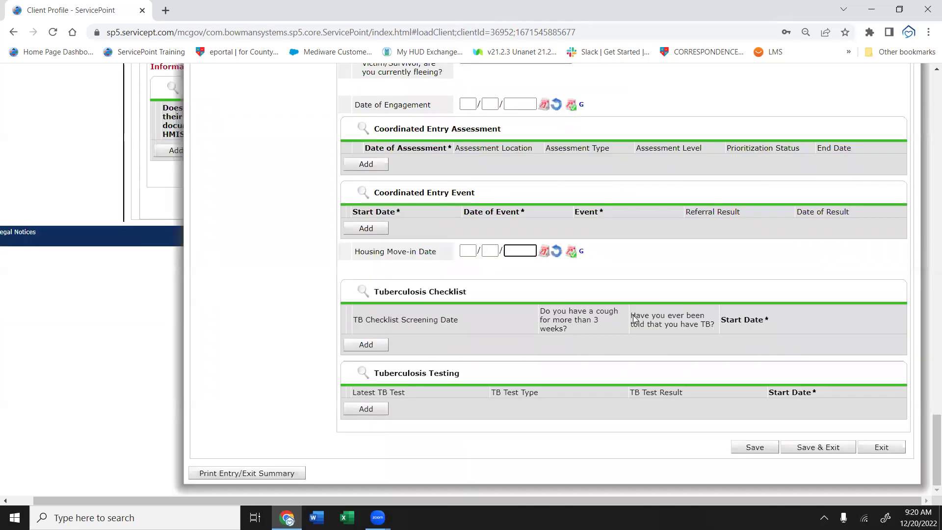
# Cycle through the Housing Move-in Date month, day and year boxes without entering a date
pyautogui.click(466, 251)
pyautogui.click(489, 251)
pyautogui.click(513, 247)
pyautogui.click(468, 250)
pyautogui.click(490, 250)
pyautogui.click(515, 251)
pyautogui.click(468, 250)
pyautogui.press('Tab')
pyautogui.press('Tab')
pyautogui.click(466, 247)
pyautogui.click(490, 250)
pyautogui.click(523, 250)
pyautogui.click(464, 250)
pyautogui.click(481, 251)
pyautogui.click(465, 248)
pyautogui.click(490, 250)
pyautogui.click(514, 249)
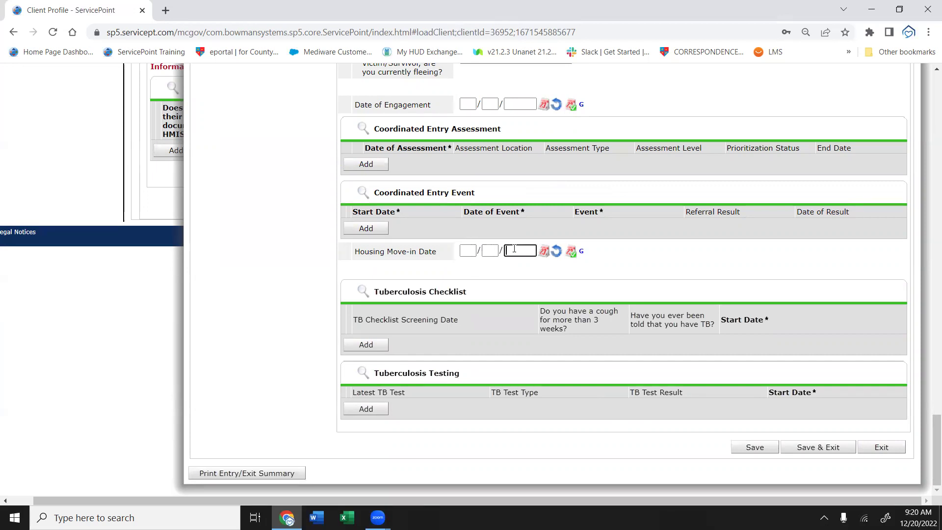
pyautogui.click(468, 250)
pyautogui.click(490, 251)
pyautogui.click(511, 249)
pyautogui.click(468, 251)
pyautogui.click(489, 251)
pyautogui.click(512, 250)
pyautogui.click(468, 250)
pyautogui.click(490, 251)
pyautogui.click(511, 250)
pyautogui.click(468, 251)
pyautogui.click(490, 251)
pyautogui.click(511, 250)
pyautogui.click(468, 250)
pyautogui.click(490, 251)
pyautogui.click(508, 250)
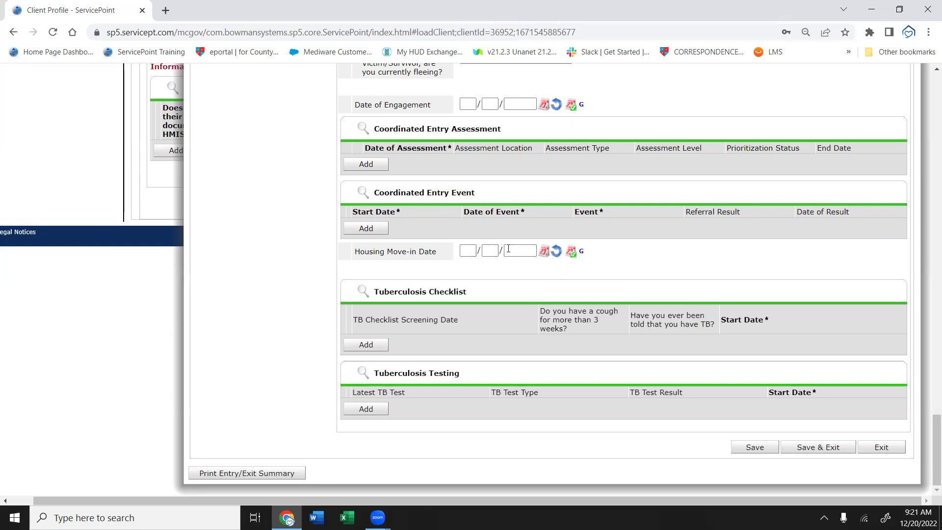
# Leave the entry assessment form and return to the top of the client's profile summary
pyautogui.click(838, 448)
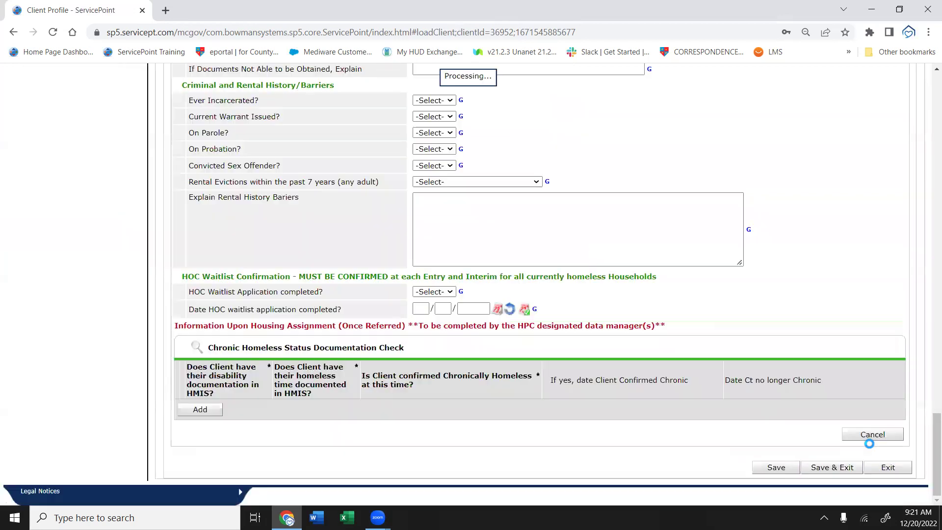
pyautogui.scroll(15, 719, 389)
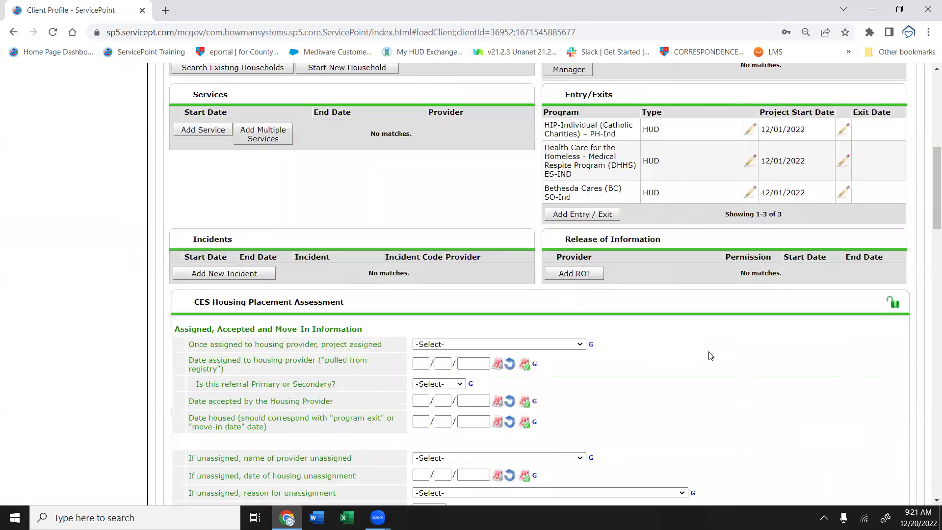
pyautogui.scroll(6, 711, 355)
pyautogui.scroll(-3, 708, 356)
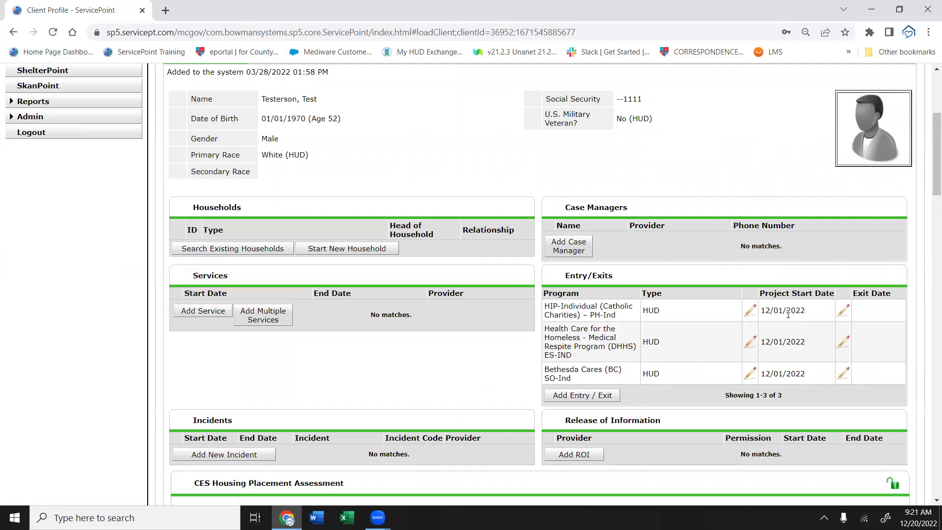
# Start a new interim review on the HIP-Individual entry/exit
pyautogui.scroll(3, 675, 191)
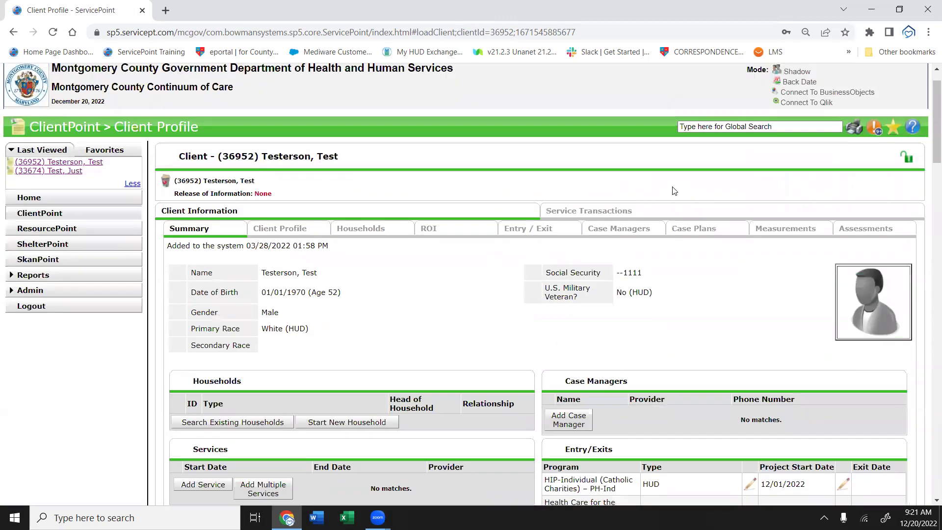
pyautogui.click(535, 229)
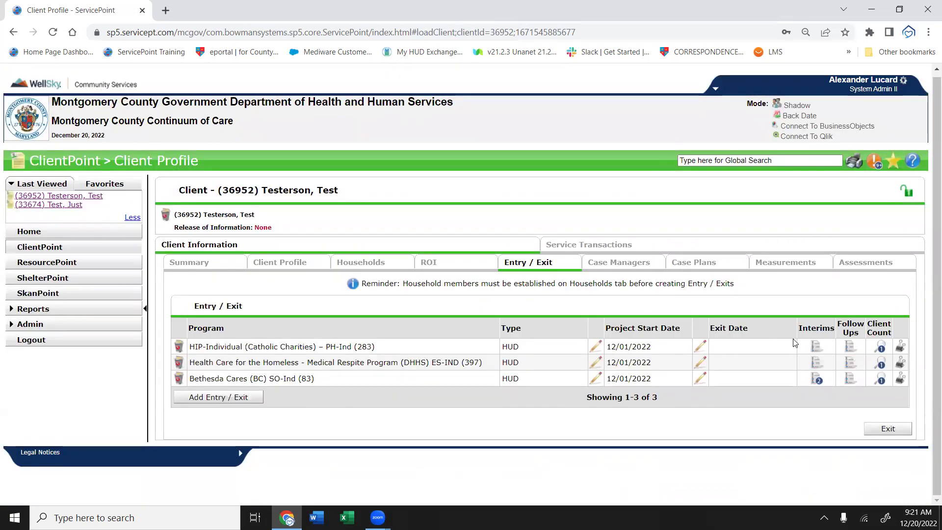
pyautogui.click(817, 349)
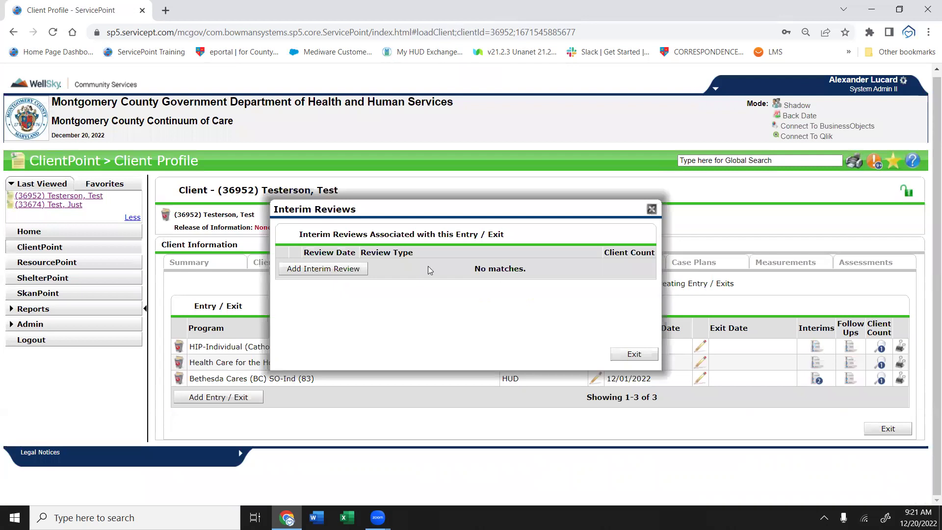
pyautogui.click(357, 265)
# Set the interim review type to Update with time 6:00:00 PM and continue
pyautogui.click(423, 176)
pyautogui.click(405, 213)
pyautogui.click(508, 192)
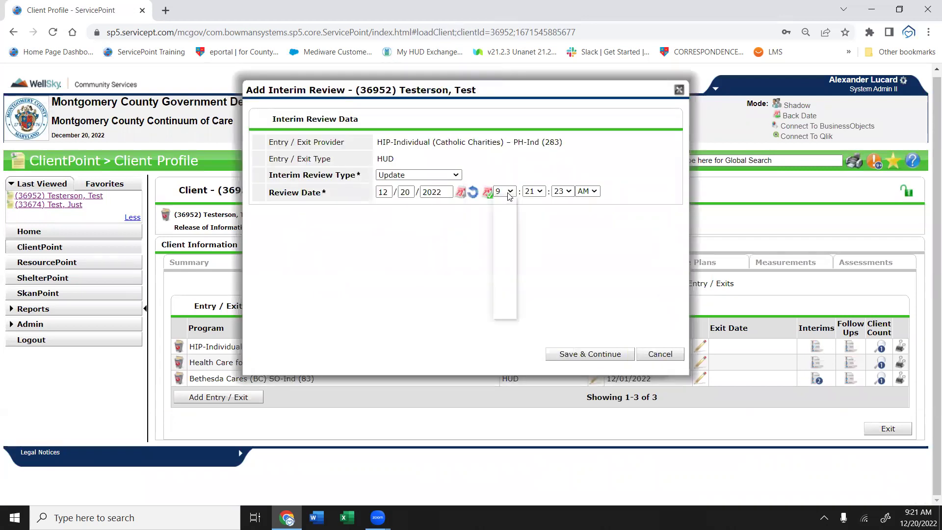
pyautogui.press('6')
pyautogui.press('Return')
pyautogui.press('Tab')
pyautogui.press('0')
pyautogui.press('Tab')
pyautogui.press('0')
pyautogui.press('Tab')
pyautogui.press('p')
pyautogui.press('Return')
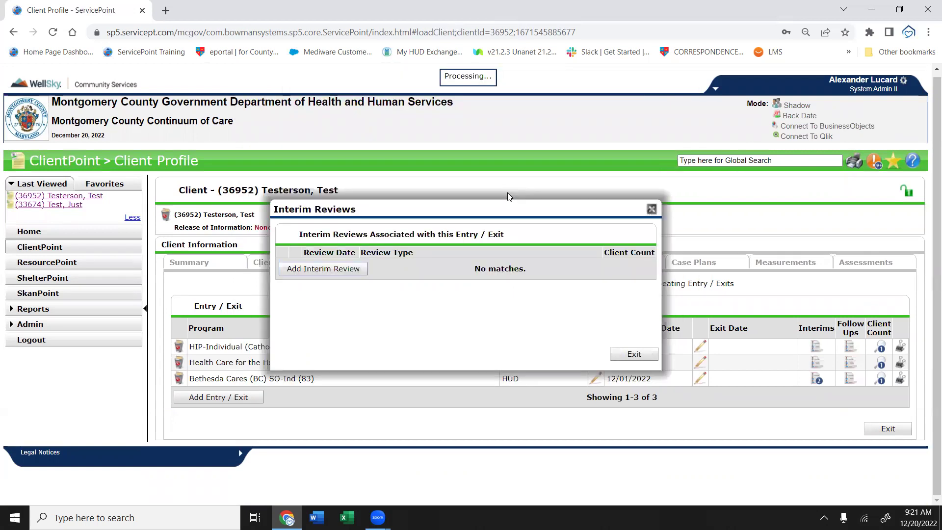
# Enter 12/20/2022 as the Housing Move-in Date
pyautogui.scroll(-2, 509, 196)
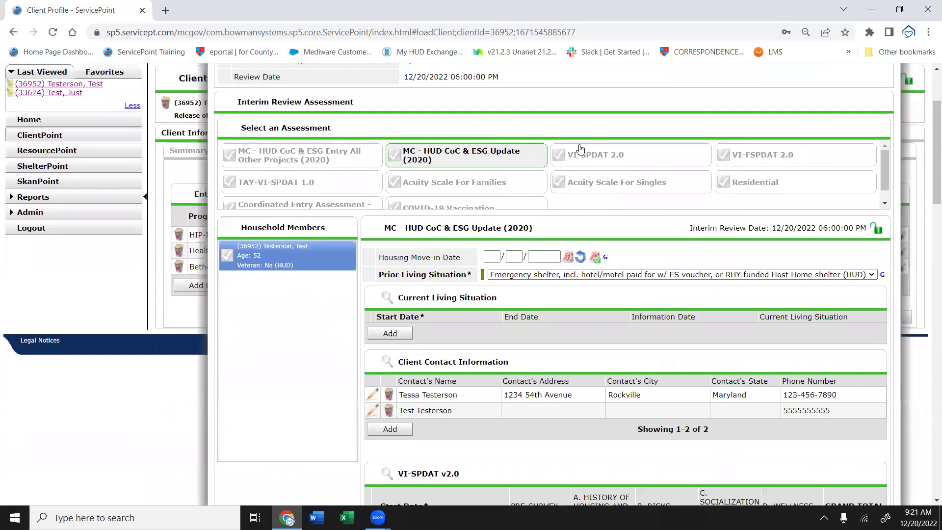
pyautogui.click(498, 256)
pyautogui.write('12/20/2')
pyautogui.write('022')
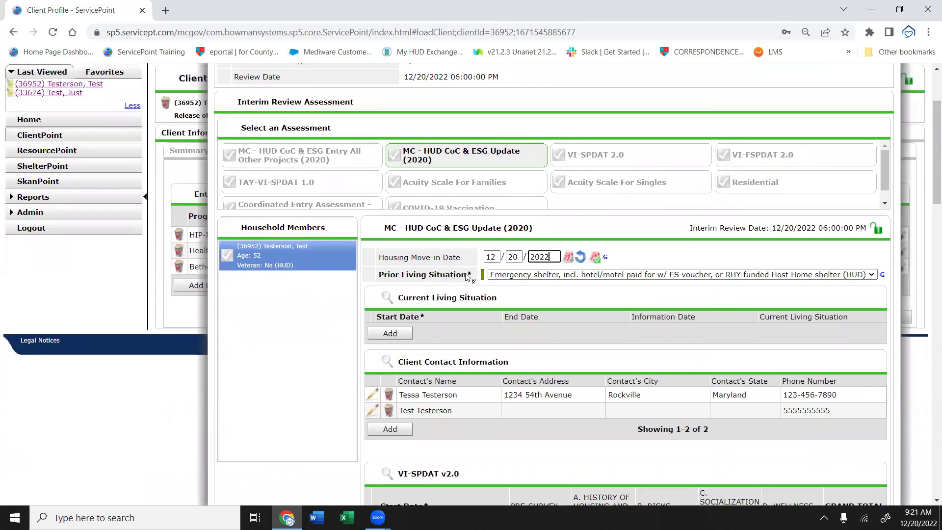
pyautogui.scroll(2, 551, 253)
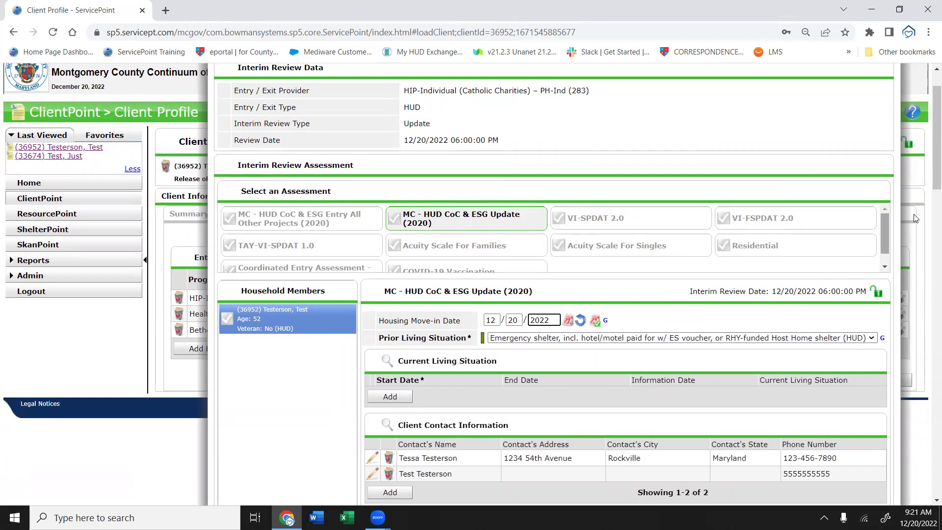
pyautogui.scroll(-1, 927, 176)
pyautogui.scroll(-5, 928, 176)
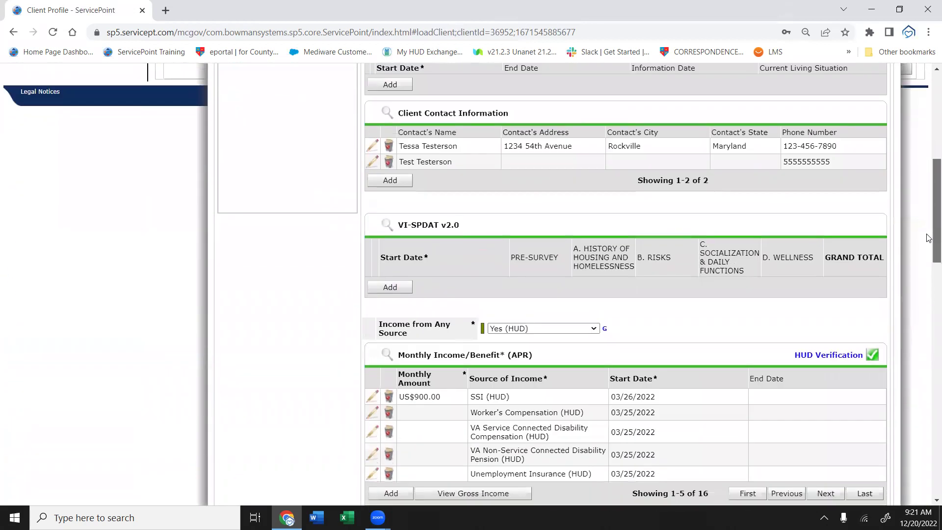
pyautogui.scroll(-12, 929, 230)
pyautogui.scroll(-10, 929, 425)
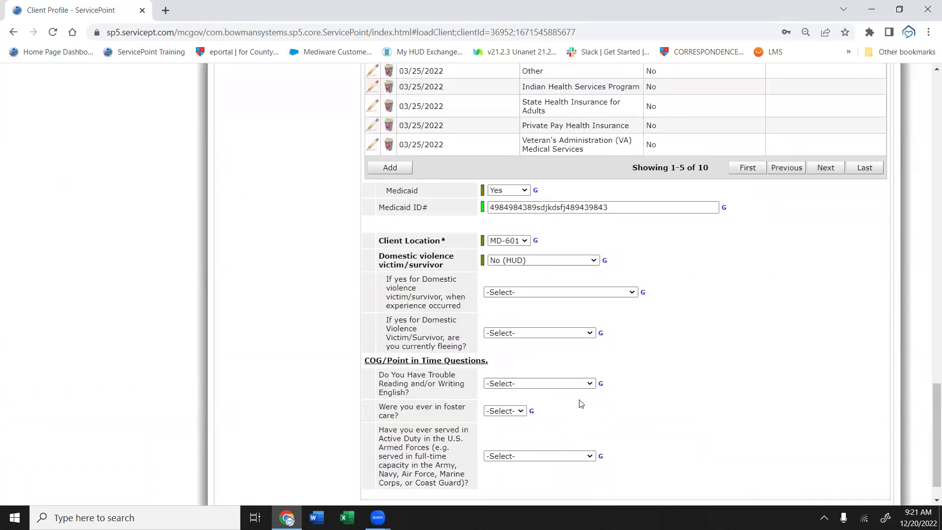
# Answer No (HUD) to reading/writing difficulty and active duty, then save and exit the review
pyautogui.click(552, 384)
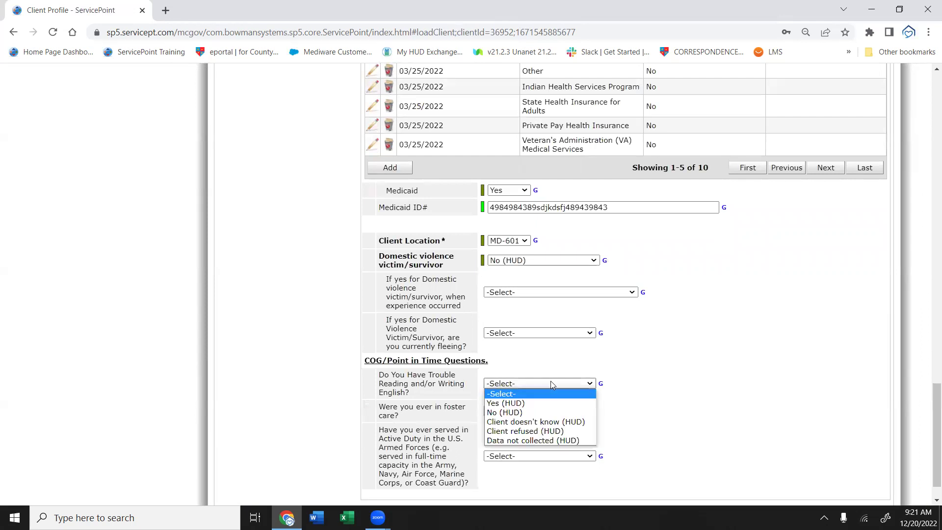
pyautogui.click(505, 412)
pyautogui.press('Tab')
pyautogui.press('Tab')
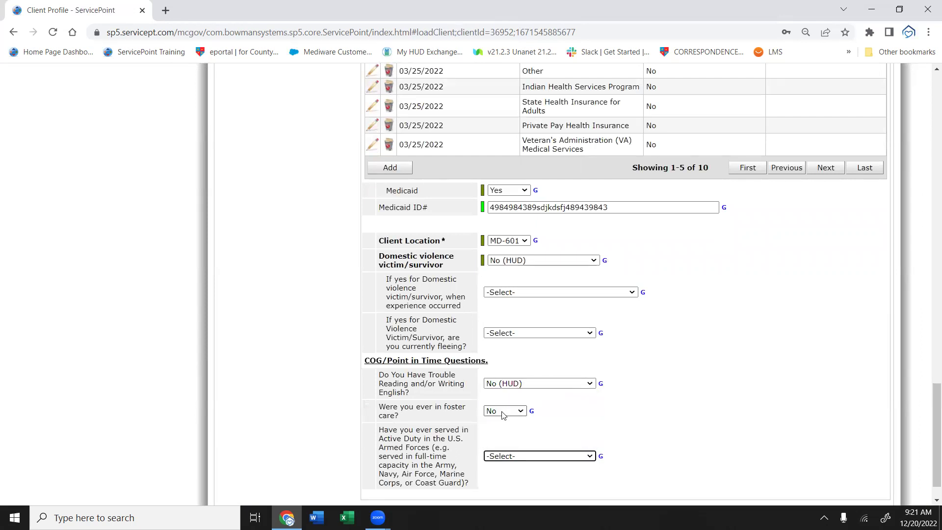
pyautogui.press('n')
pyautogui.scroll(-1, 503, 415)
pyautogui.click(798, 476)
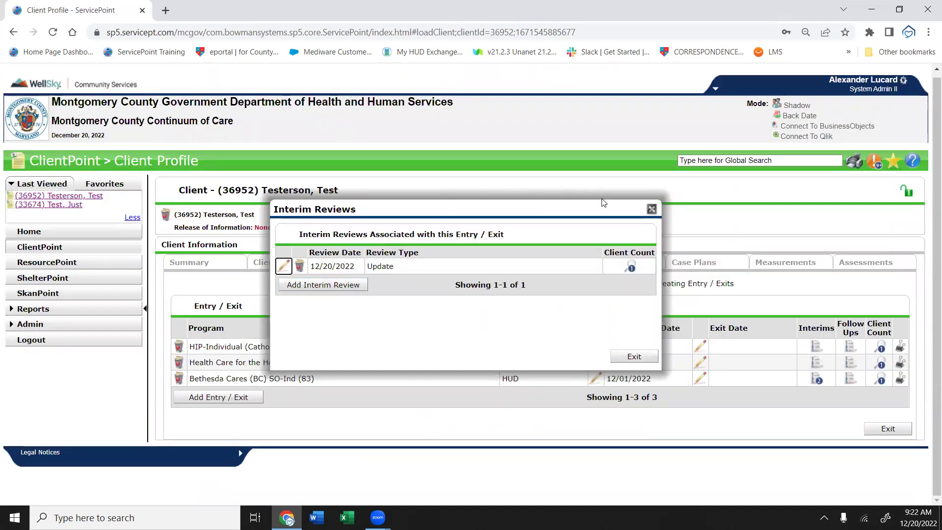
# Begin a second Update interim review with day 01, then cancel it and close the Interim Reviews list
pyautogui.moveTo(592, 210); pyautogui.dragTo(490, 163)
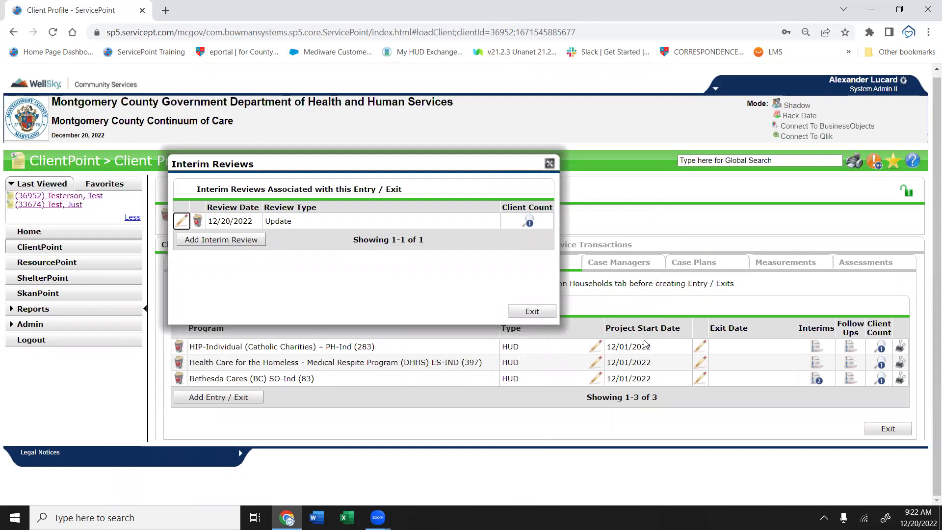
pyautogui.click(222, 241)
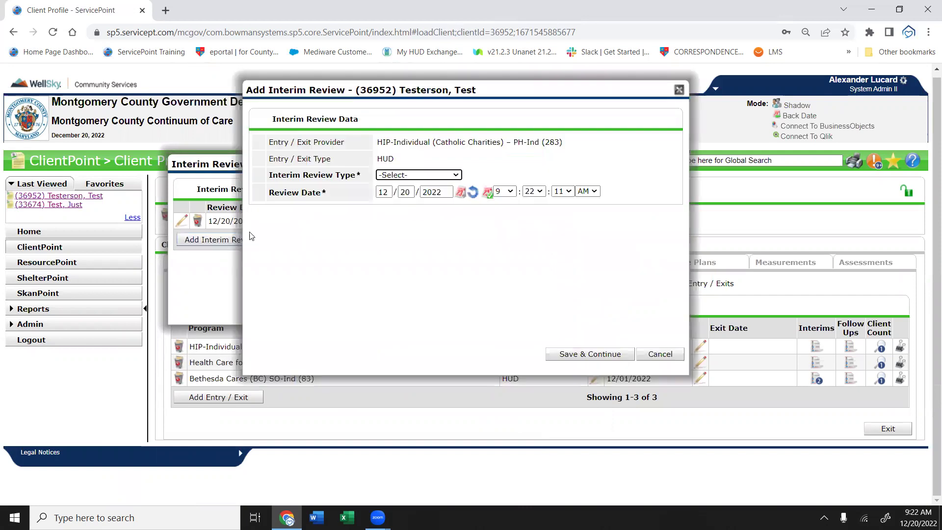
pyautogui.click(412, 176)
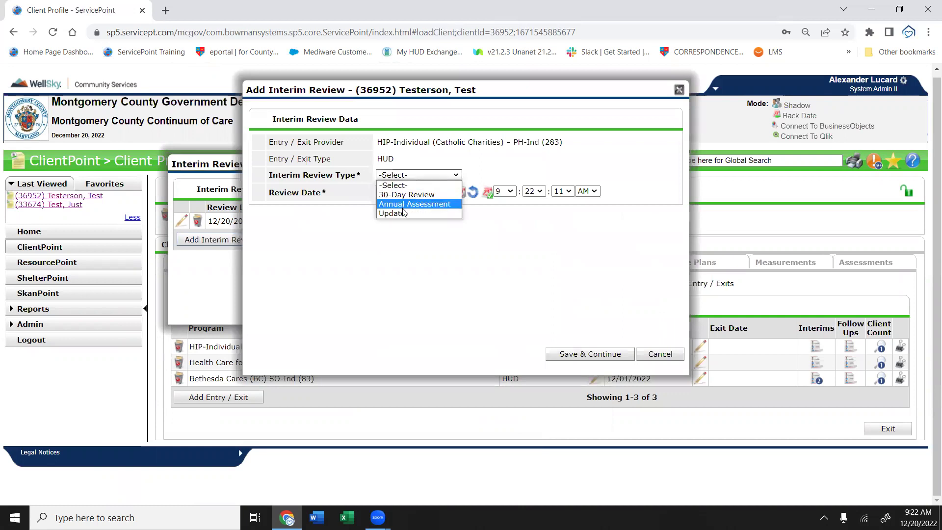
pyautogui.click(403, 214)
pyautogui.click(409, 192)
pyautogui.write('01')
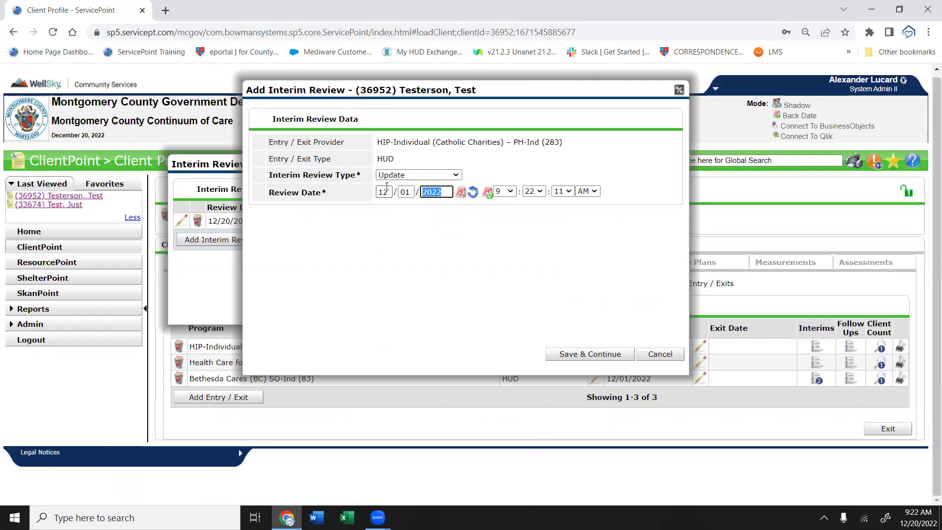
pyautogui.click(658, 355)
pyautogui.click(550, 165)
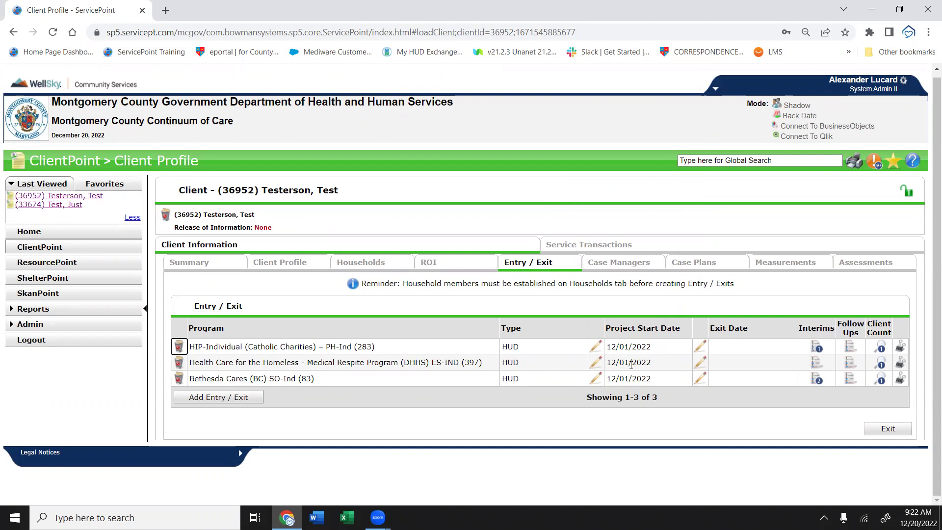
pyautogui.click(663, 353)
pyautogui.click(816, 348)
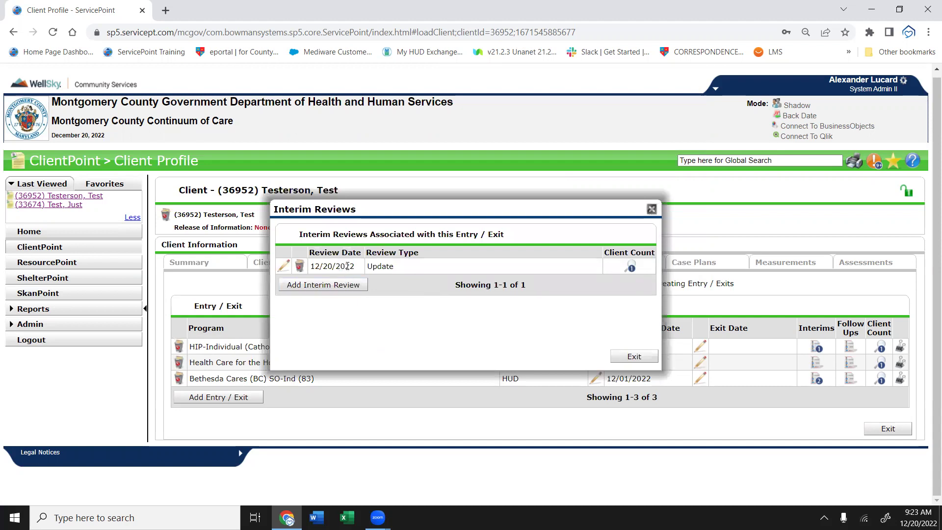
pyautogui.click(633, 354)
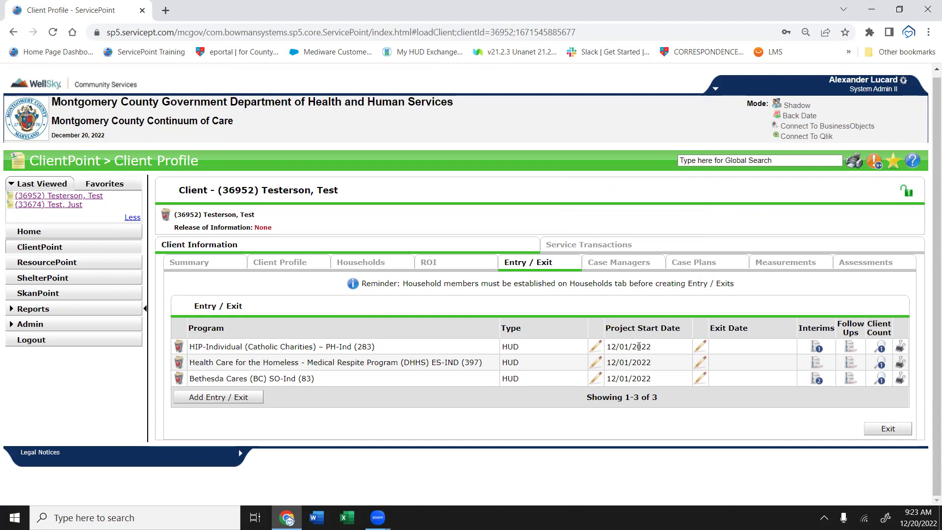
pyautogui.click(817, 350)
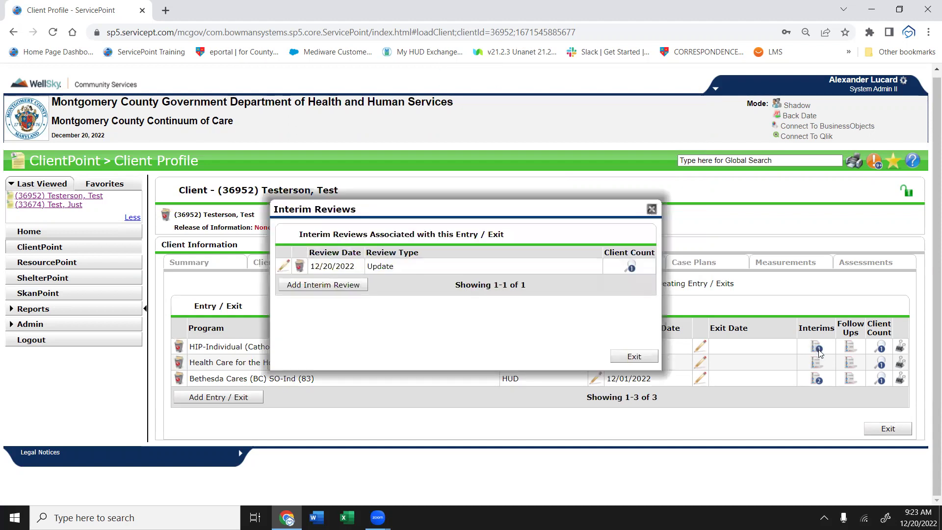
pyautogui.click(286, 267)
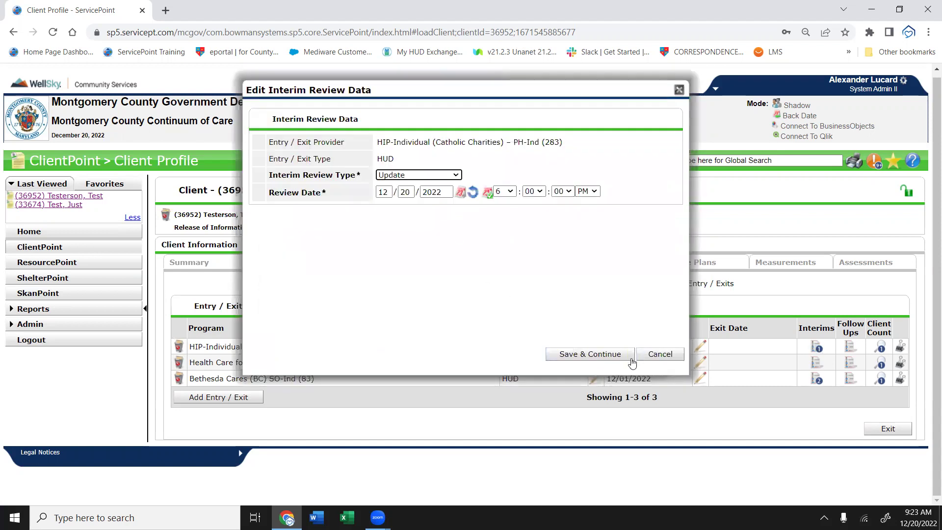
pyautogui.click(650, 356)
pyautogui.click(651, 209)
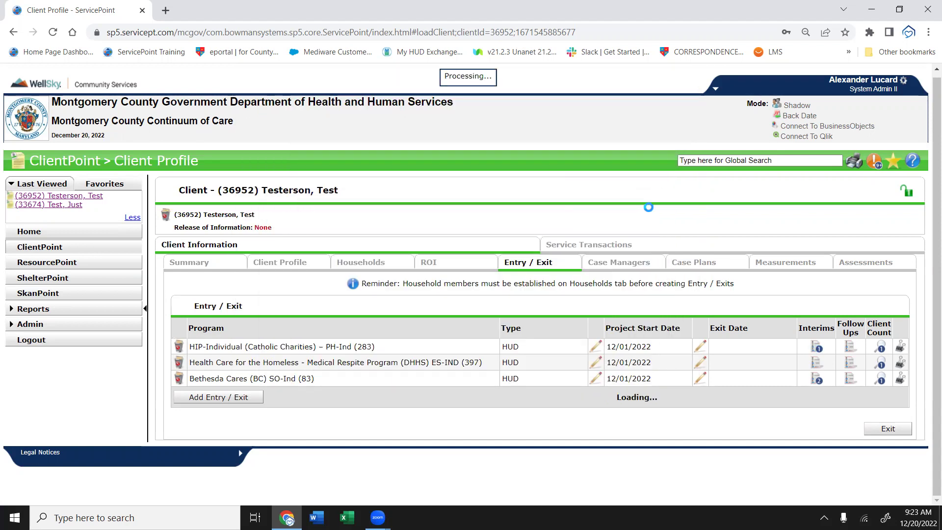
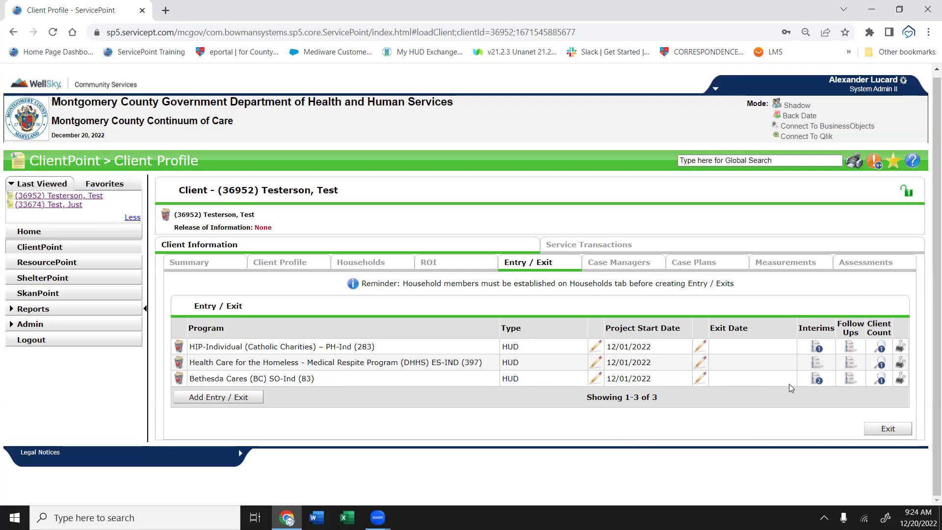
# Open the CoC-APR report page and page its run history back to runs 11–15
pyautogui.moveTo(833, 366)
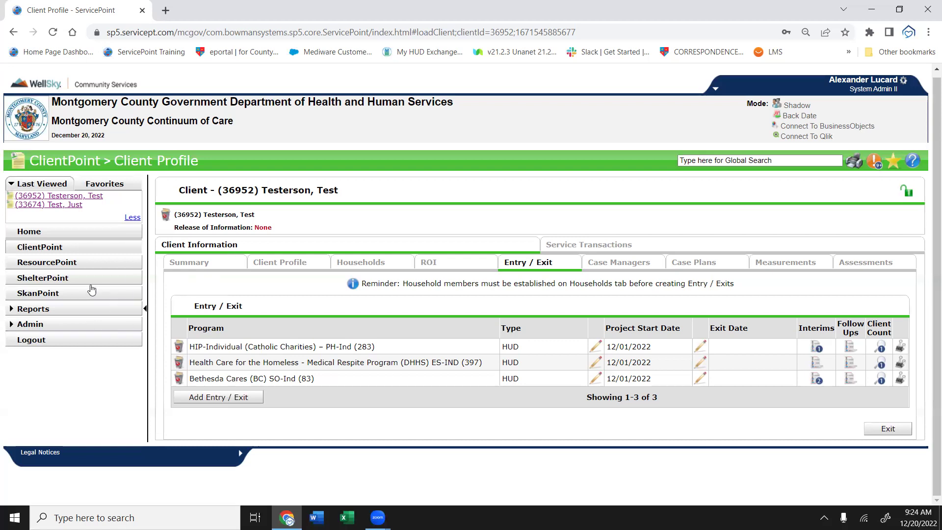
pyautogui.click(64, 311)
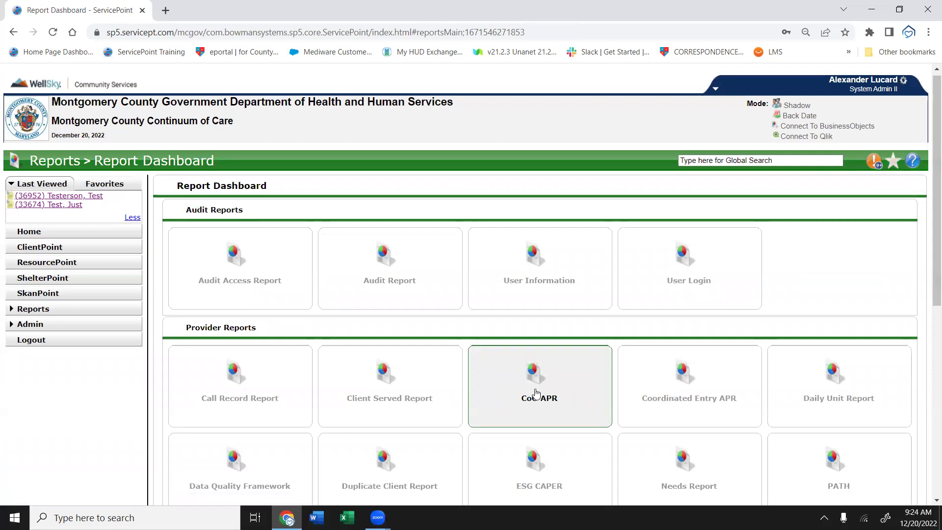
pyautogui.click(536, 390)
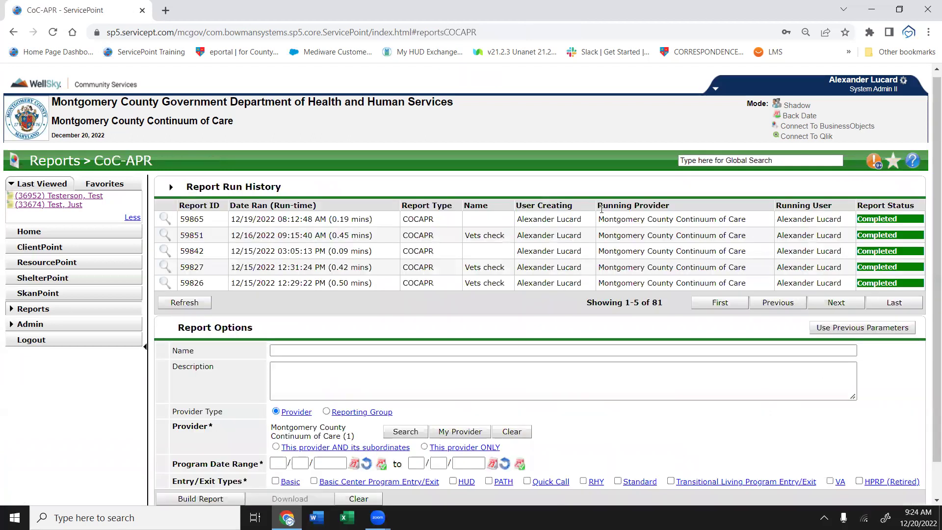
pyautogui.click(846, 306)
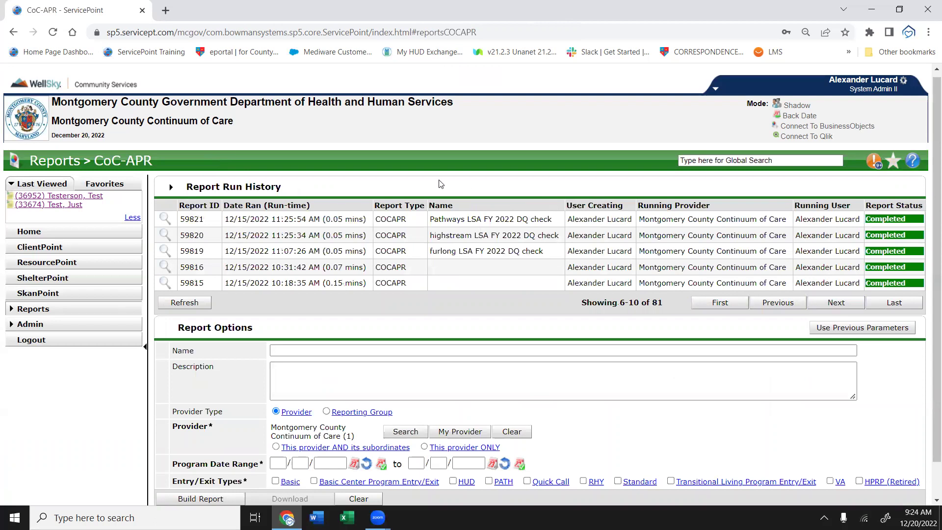
pyautogui.click(815, 304)
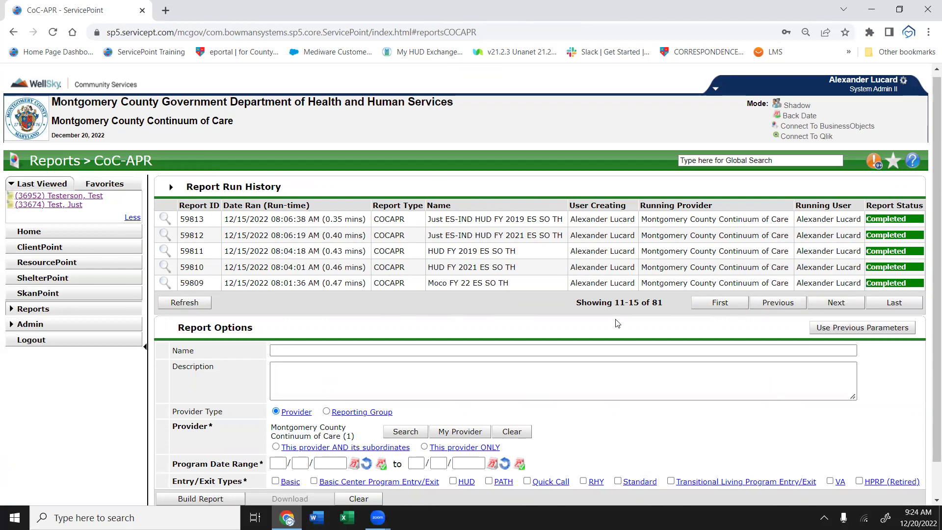
# Load the Moco FY 22 ES SO TH run, review its results, and enter start date 01/01/2022
pyautogui.click(166, 283)
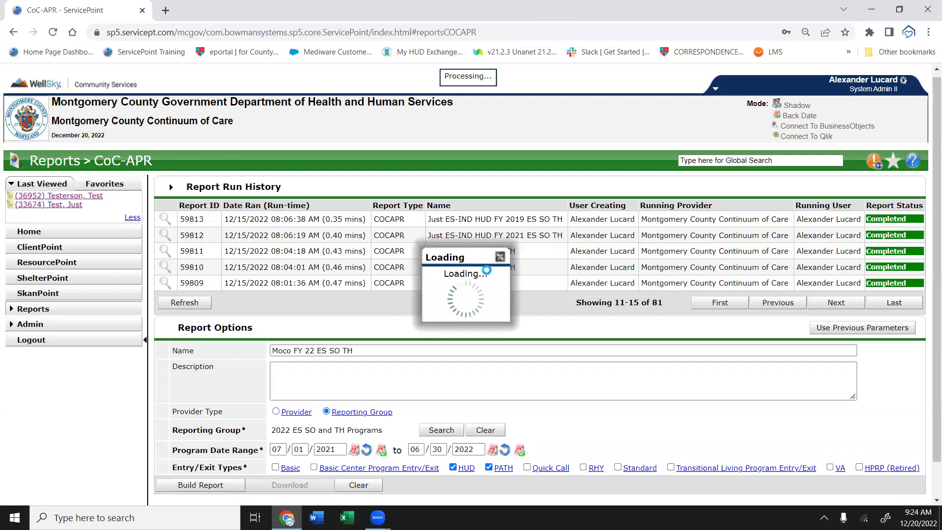
pyautogui.scroll(-3, 603, 262)
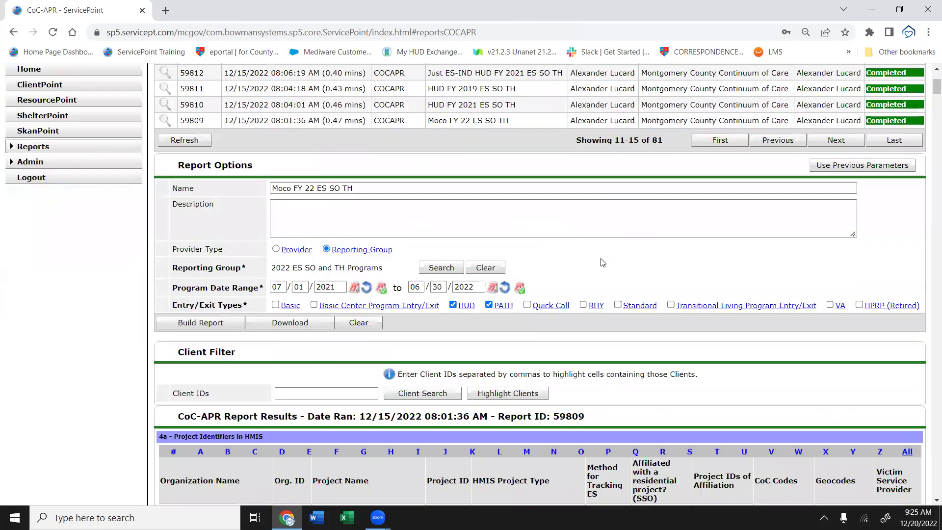
pyautogui.scroll(-3, 602, 262)
pyautogui.scroll(-5, 602, 262)
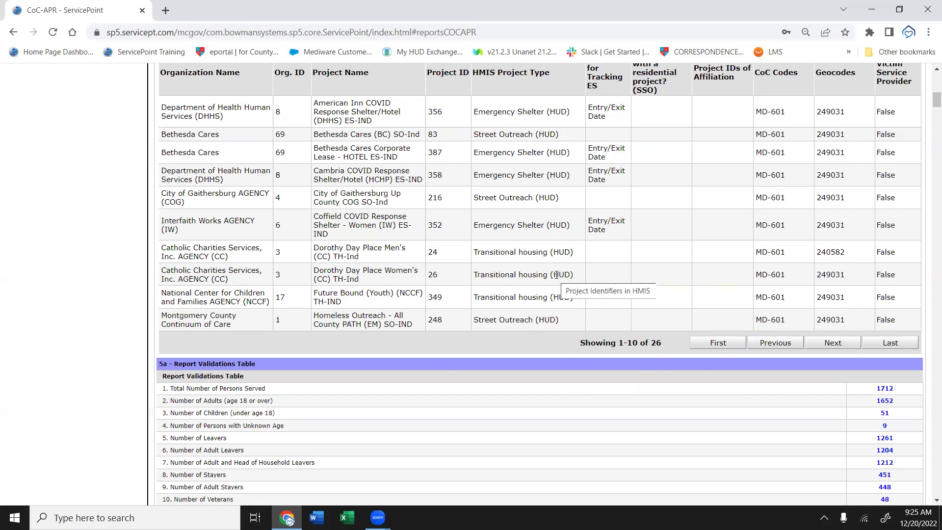
pyautogui.scroll(3, 557, 275)
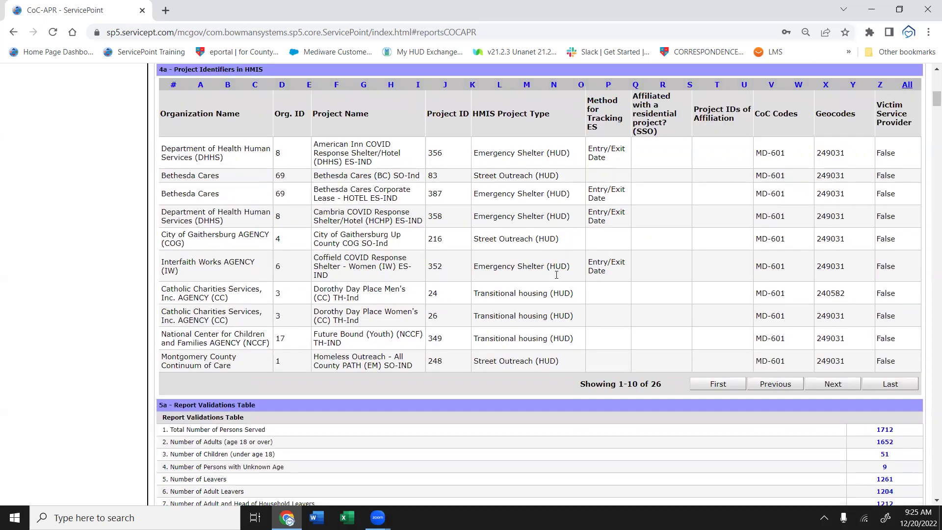
pyautogui.scroll(9, 557, 275)
pyautogui.moveTo(283, 454); pyautogui.dragTo(229, 458)
pyautogui.write('01/01/')
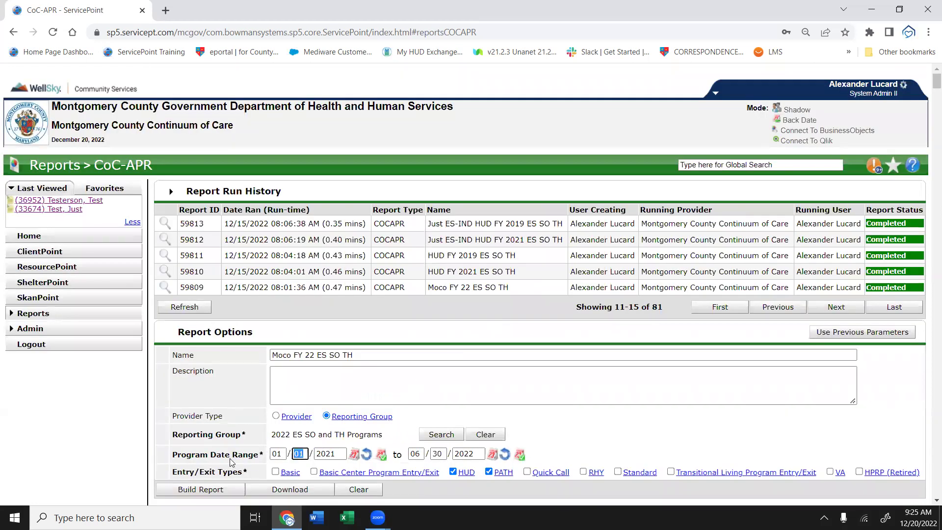
pyautogui.write('2022')
# Set the program date range to 12/01/2022–12/31/2022 and build the report
pyautogui.moveTo(285, 457); pyautogui.dragTo(251, 452)
pyautogui.write('1201')
pyautogui.press('Tab')
pyautogui.write('12/')
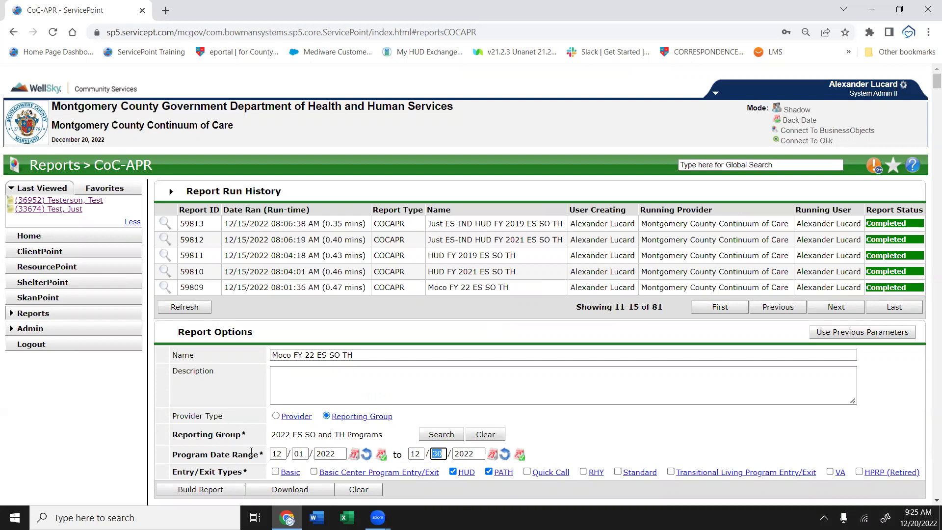
pyautogui.write('31')
pyautogui.scroll(-2, 251, 451)
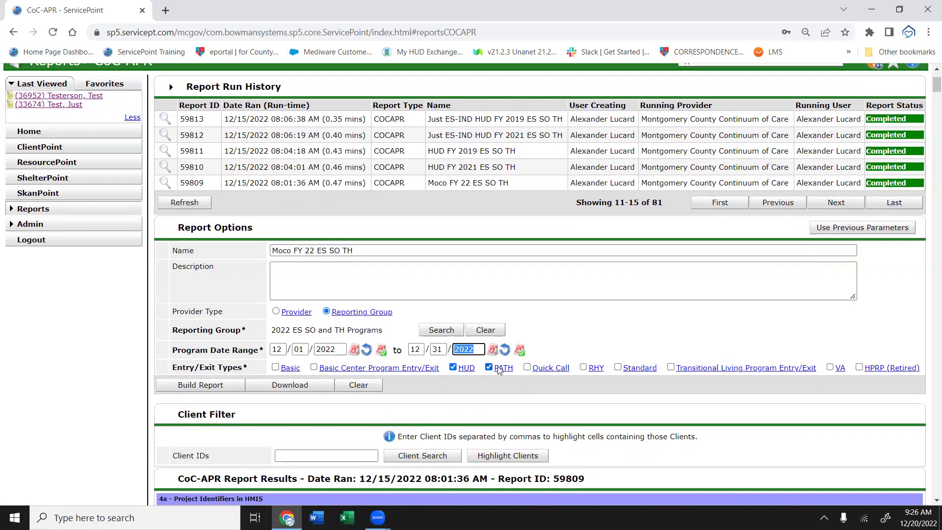
pyautogui.click(204, 385)
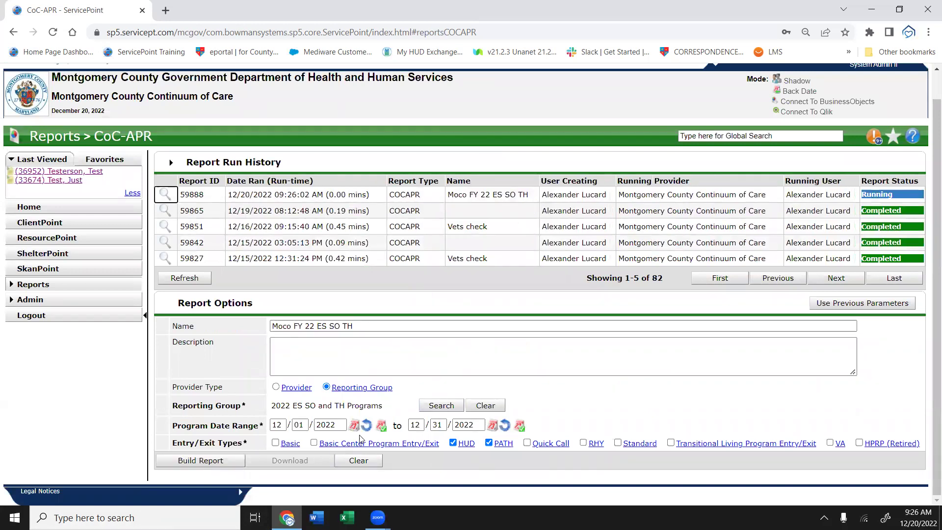
# Clear the report name, dismiss the loading error, and open completed report 59888 after refreshing
pyautogui.click(351, 326)
pyautogui.moveTo(351, 325); pyautogui.dragTo(224, 328)
pyautogui.press('BackSpace')
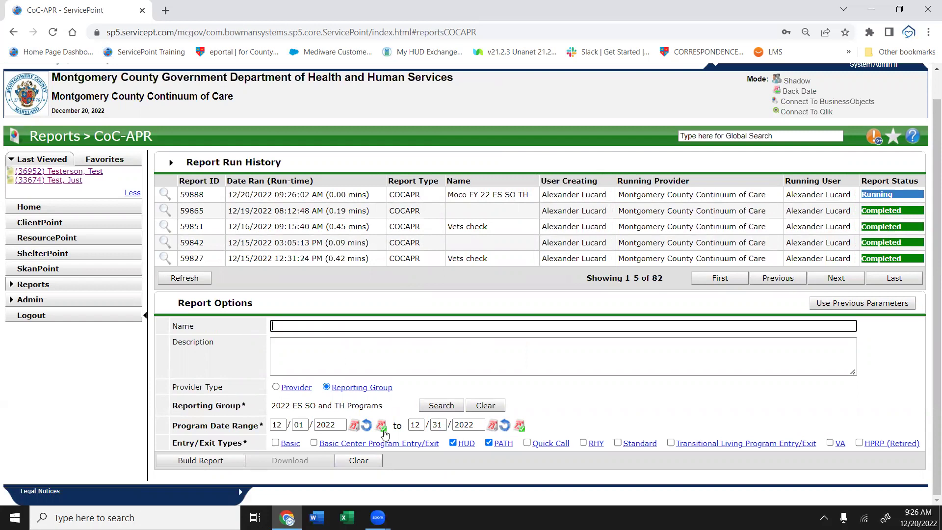
pyautogui.click(165, 195)
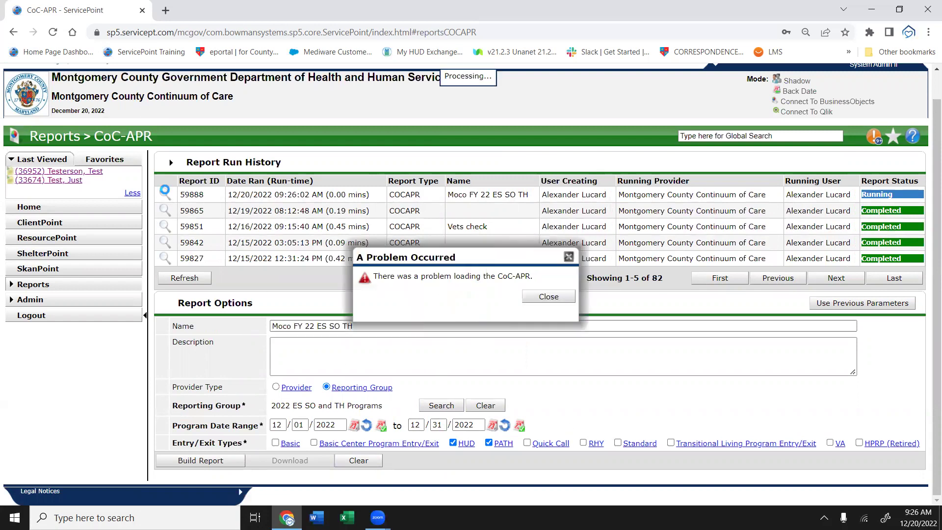
pyautogui.click(548, 297)
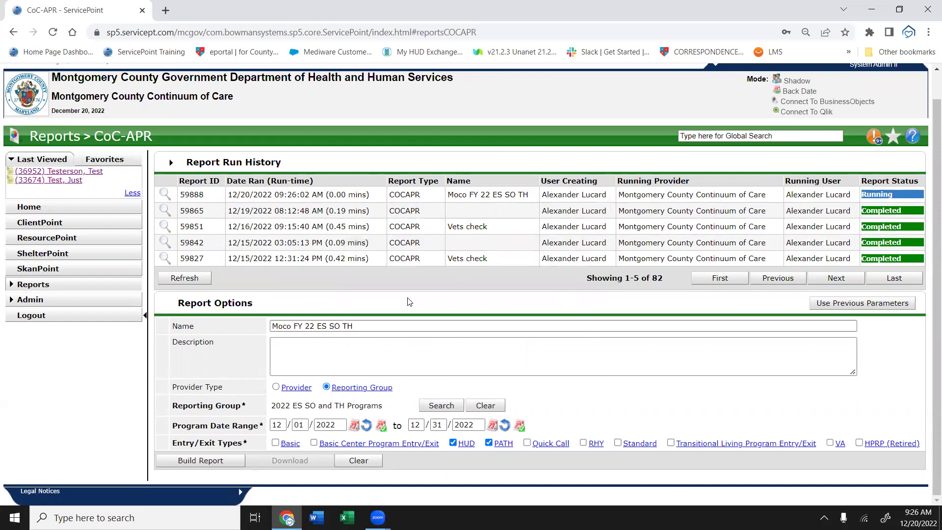
pyautogui.click(193, 278)
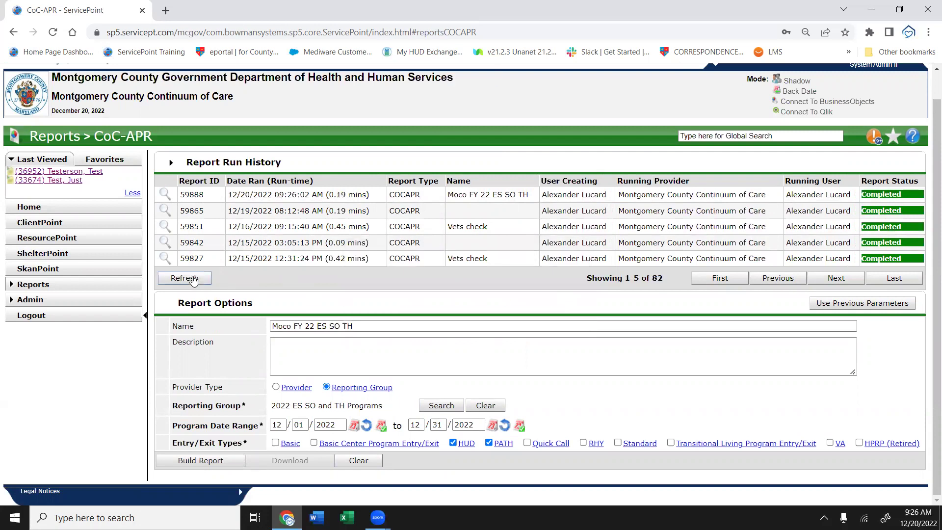
pyautogui.click(165, 195)
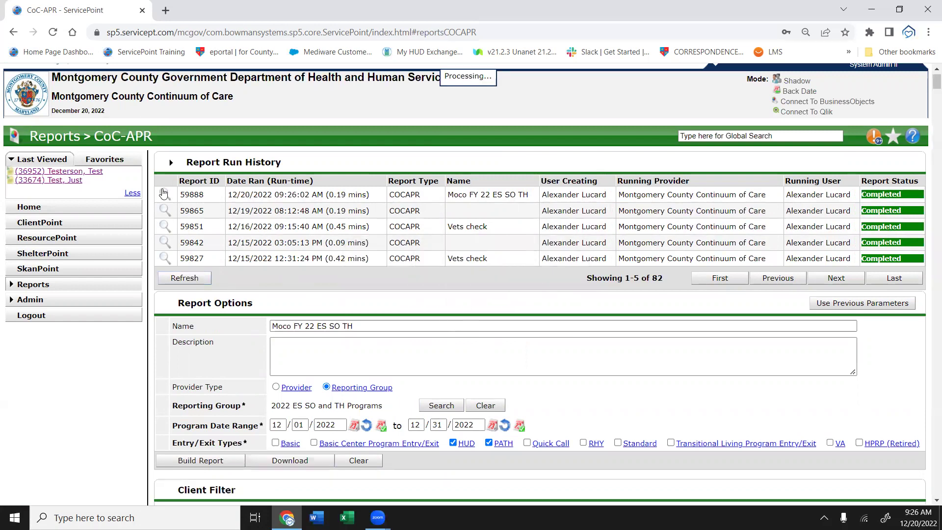
# Check the 5a and 6a tables, highlighting the Number of Children count of 7 and the child-head count
pyautogui.scroll(-15, 165, 195)
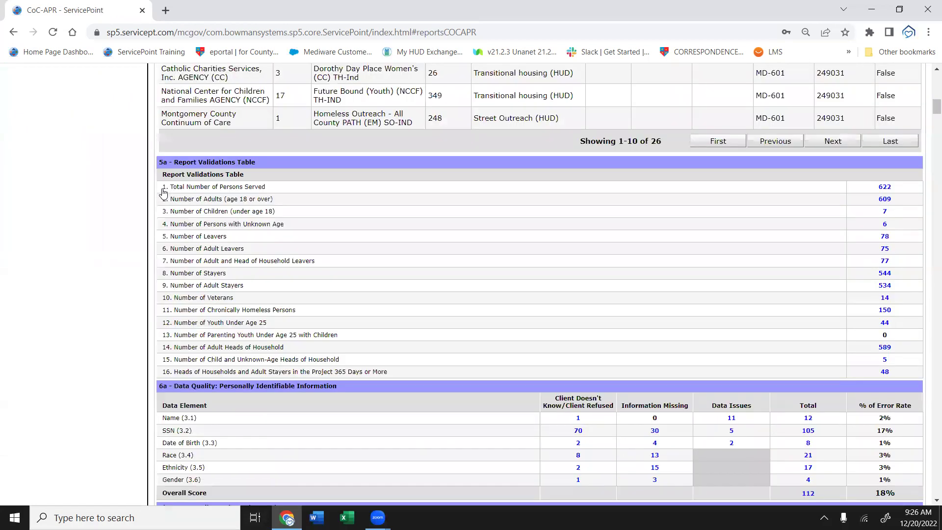
pyautogui.scroll(-2, 166, 223)
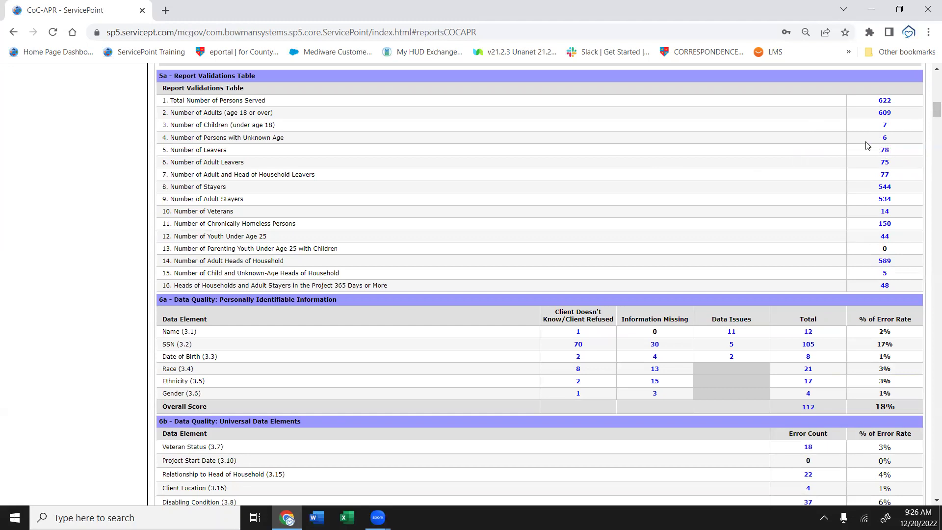
pyautogui.scroll(2, 870, 141)
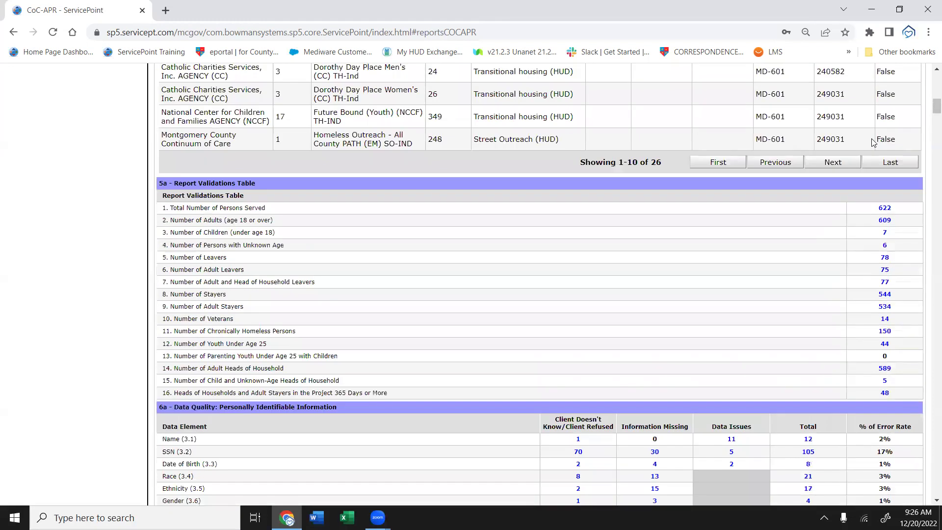
pyautogui.scroll(3, 873, 143)
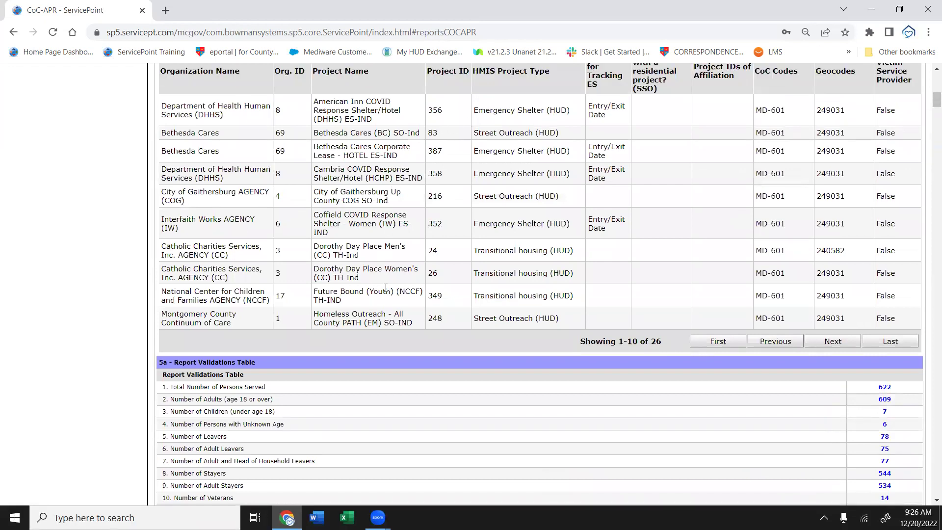
pyautogui.scroll(-2, 385, 288)
pyautogui.scroll(-2, 743, 345)
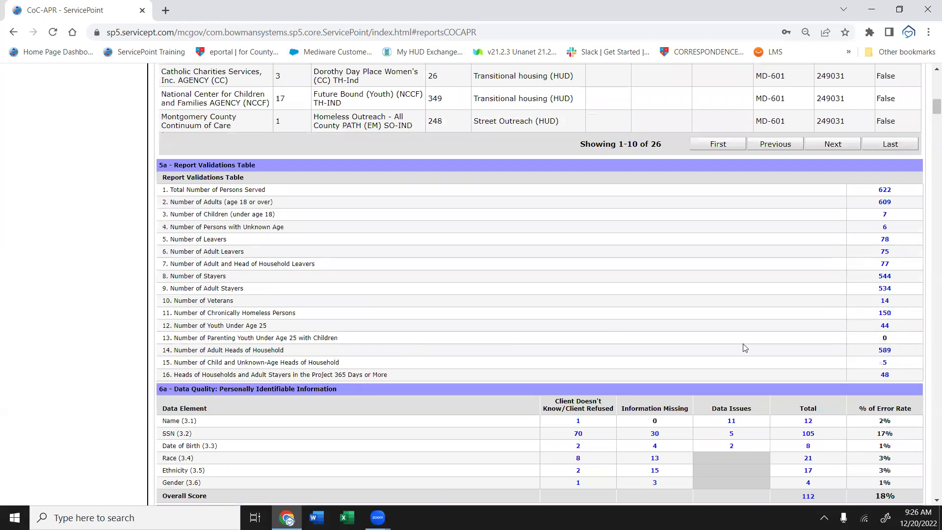
pyautogui.moveTo(897, 216); pyautogui.dragTo(882, 215)
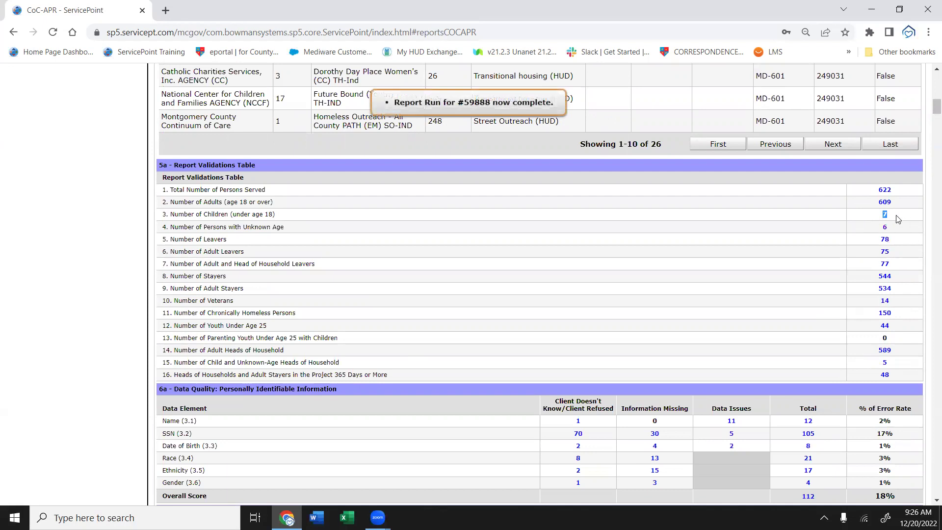
pyautogui.click(828, 360)
pyautogui.moveTo(892, 364); pyautogui.dragTo(867, 365)
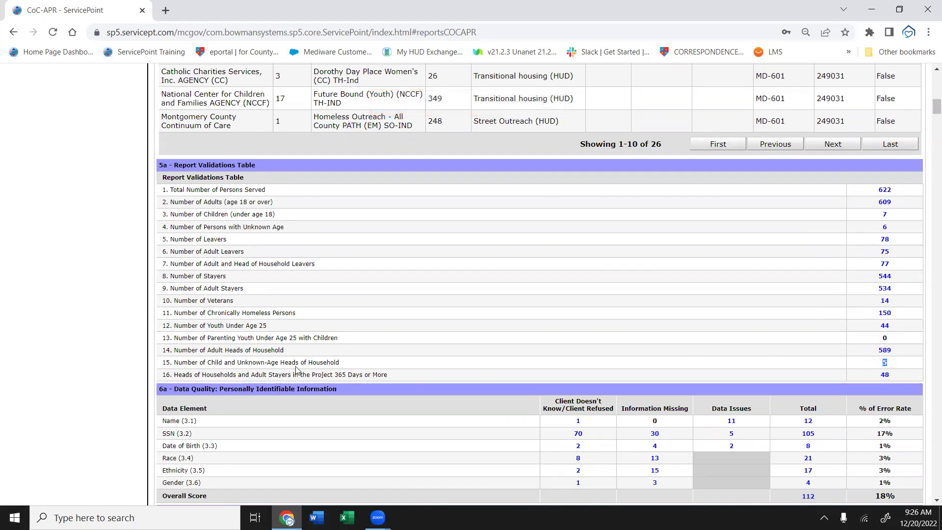
pyautogui.click(909, 371)
pyautogui.scroll(-5, 777, 367)
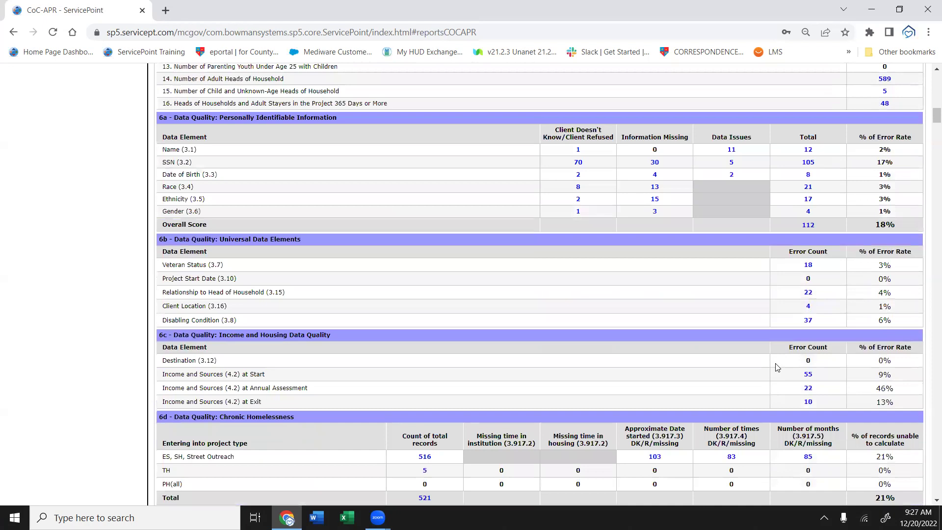
pyautogui.scroll(-1, 776, 367)
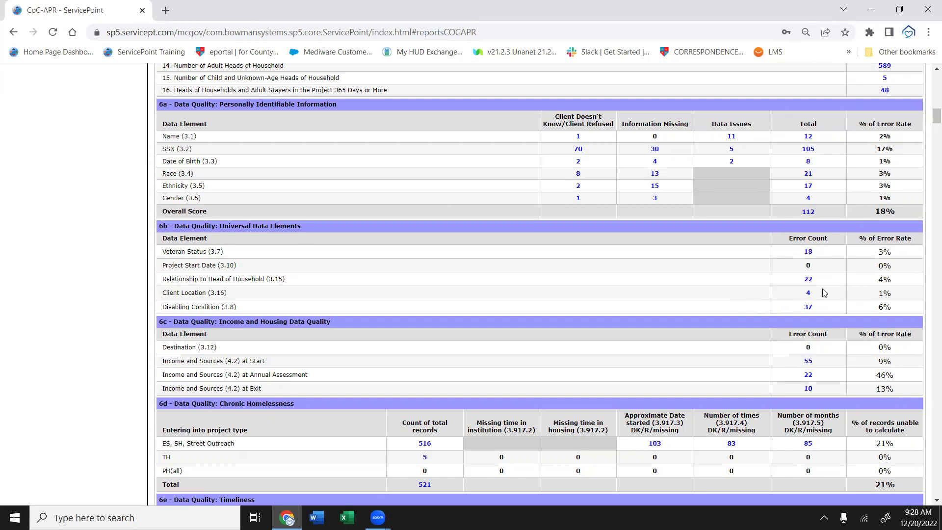
pyautogui.doubleClick(807, 293)
pyautogui.moveTo(894, 297); pyautogui.dragTo(160, 281)
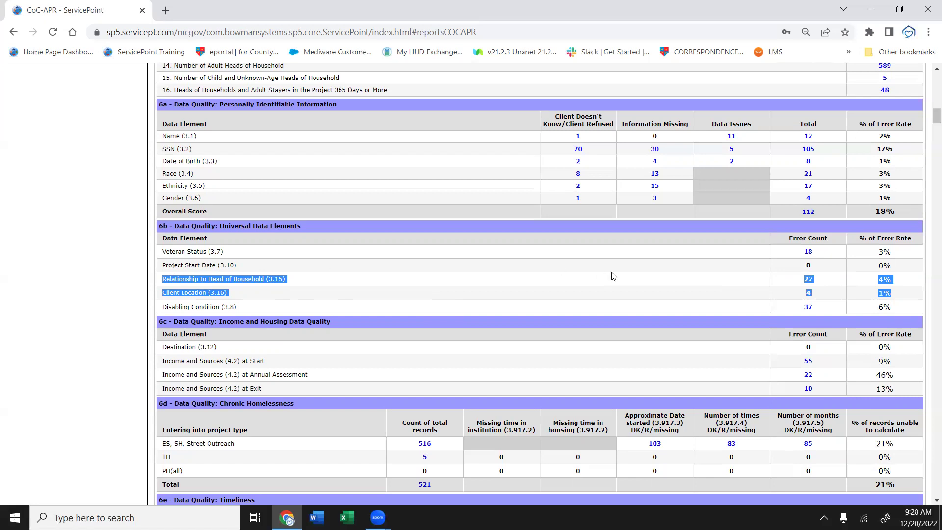
pyautogui.click(830, 297)
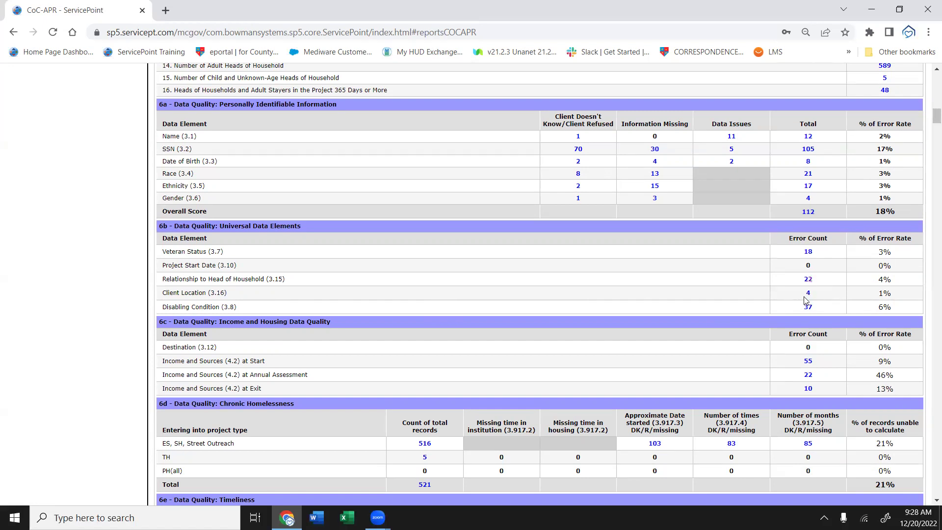
# Scroll through the 6a–6f data-quality tables to review them
pyautogui.scroll(5, 809, 284)
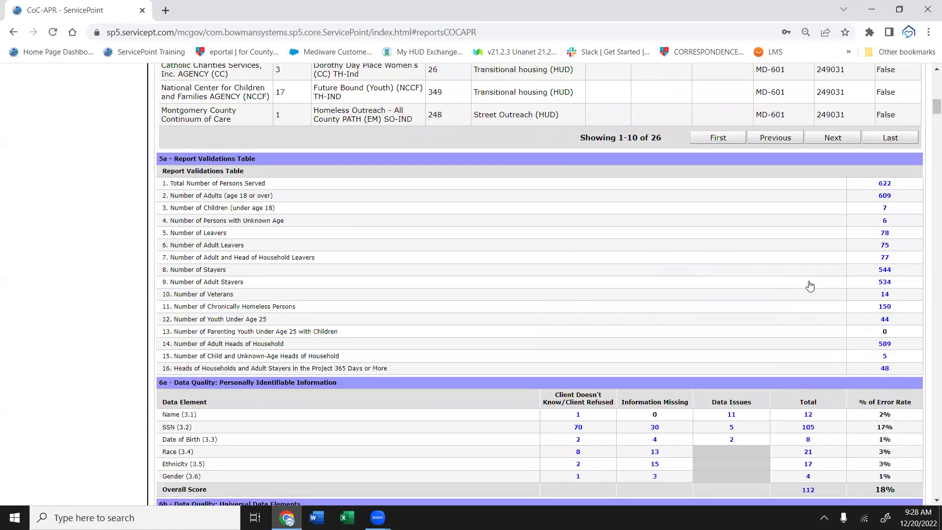
pyautogui.scroll(-6, 877, 222)
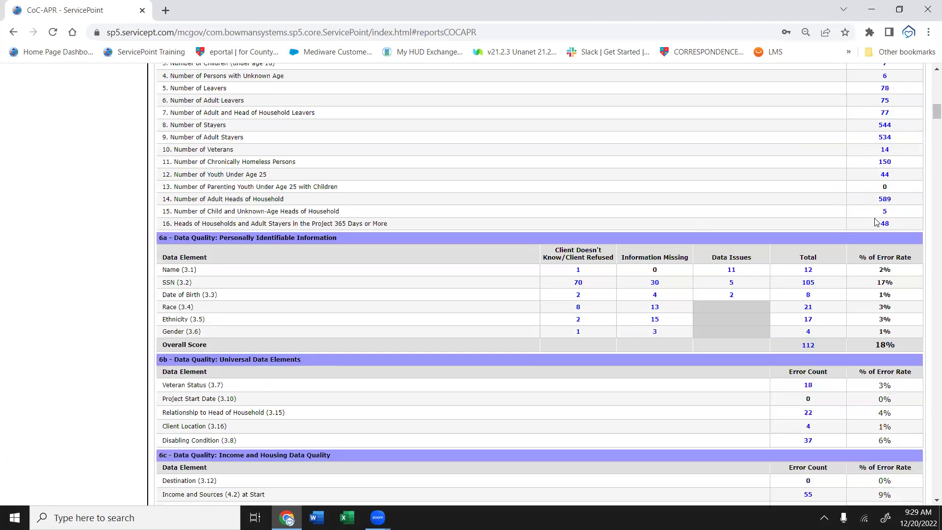
pyautogui.scroll(-1, 877, 222)
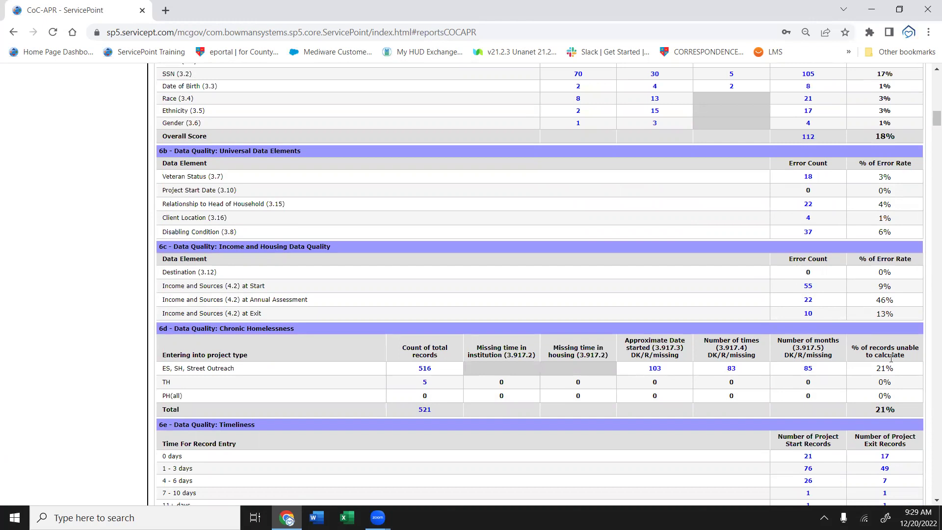
pyautogui.scroll(-1, 872, 370)
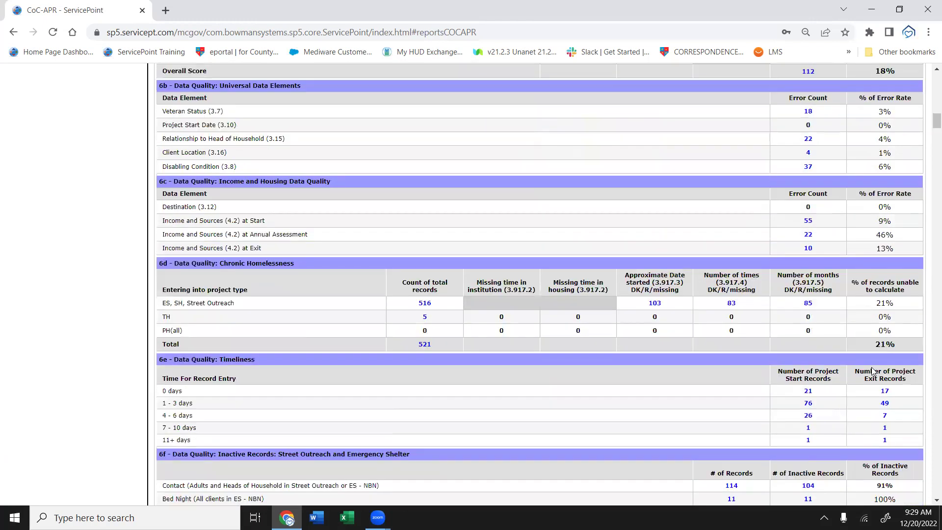
pyautogui.scroll(2, 873, 370)
pyautogui.scroll(1, 872, 370)
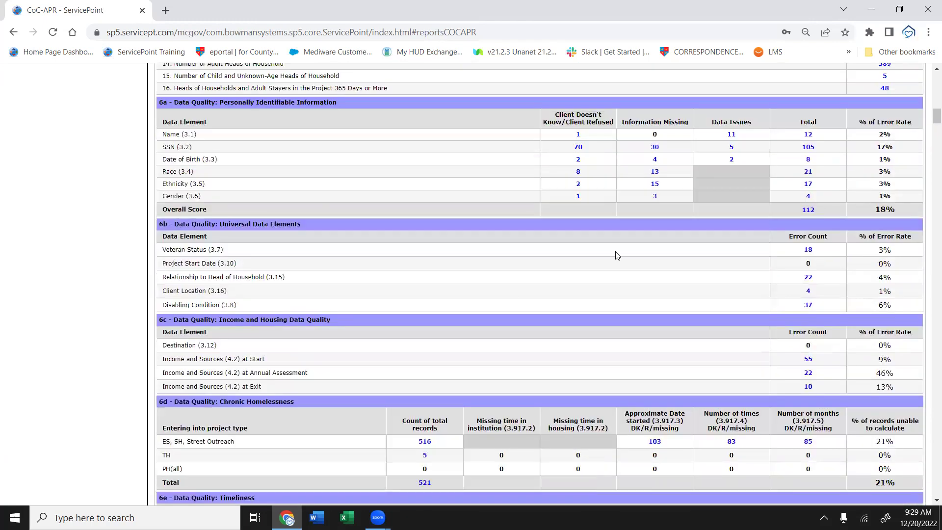
pyautogui.scroll(-20, 582, 278)
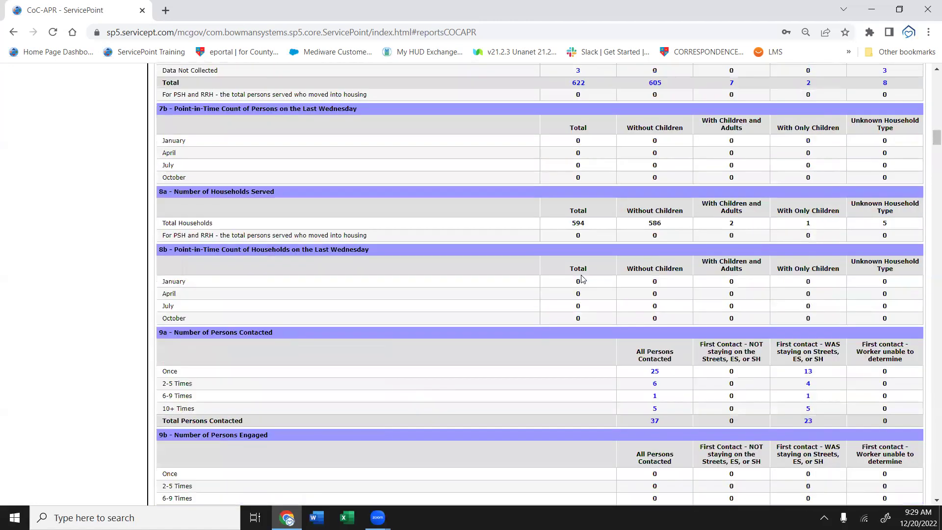
pyautogui.scroll(-15, 583, 279)
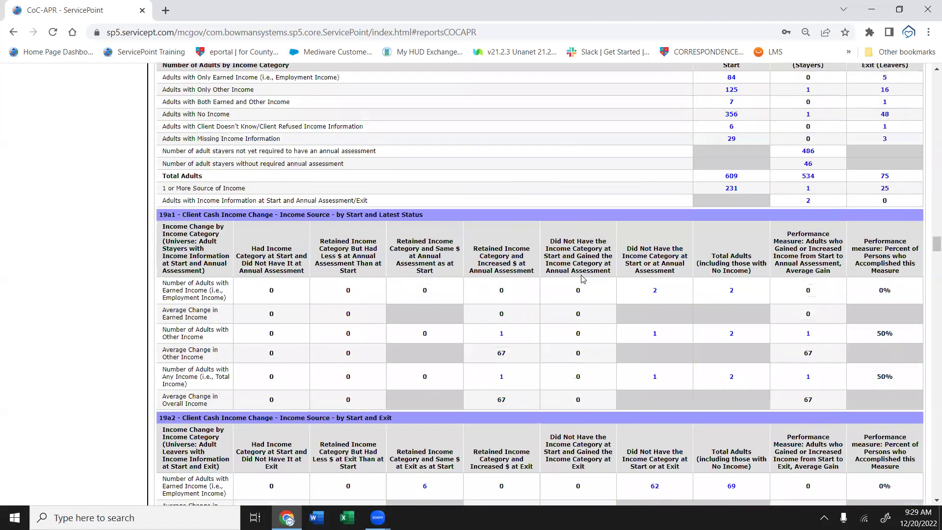
pyautogui.scroll(20, 582, 278)
pyautogui.scroll(20, 582, 278)
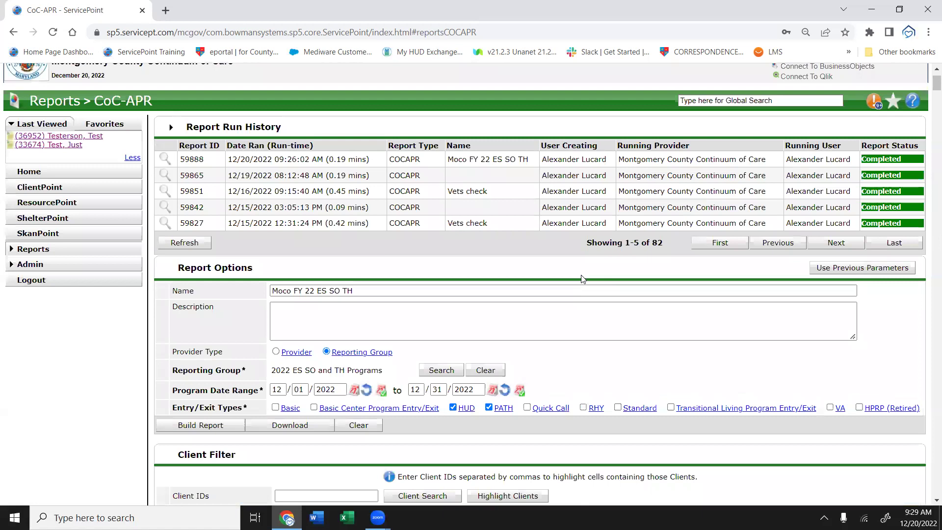
pyautogui.scroll(-9, 582, 279)
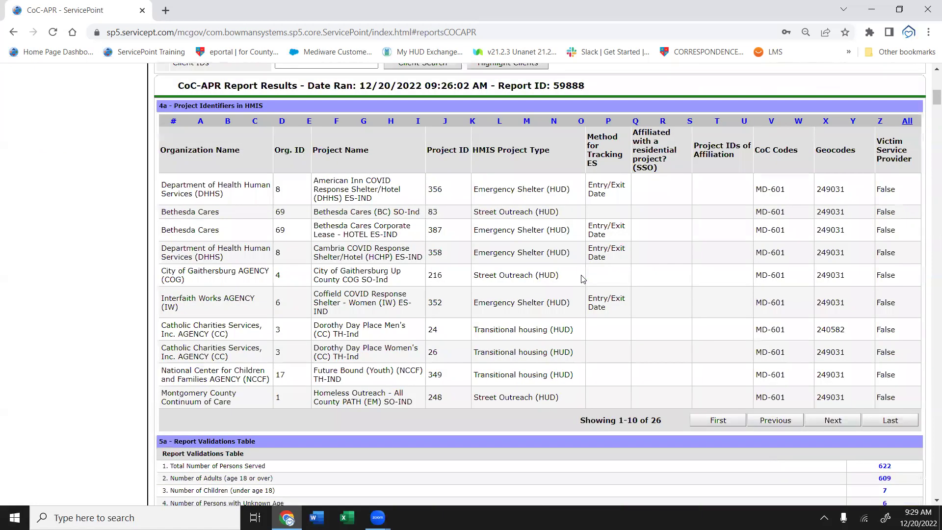
pyautogui.scroll(-7, 582, 279)
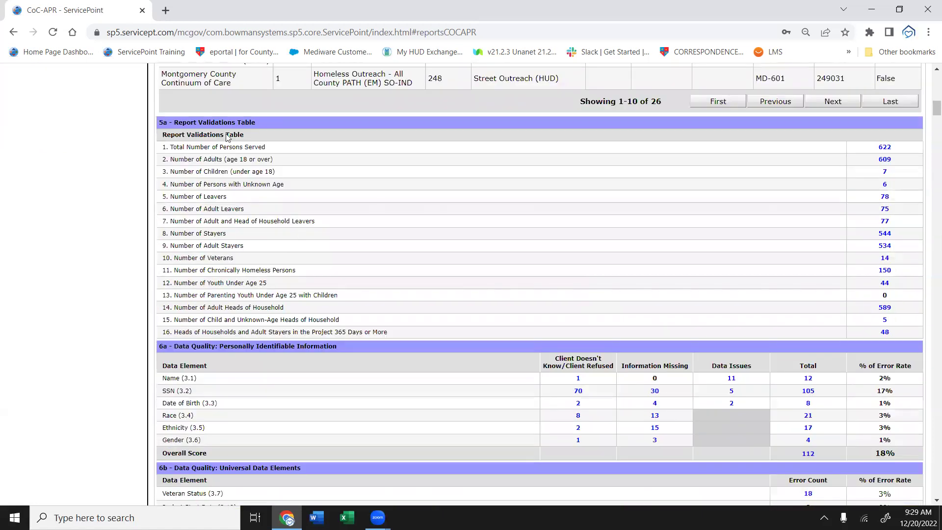
pyautogui.scroll(-4, 258, 181)
pyautogui.scroll(-4, 258, 181)
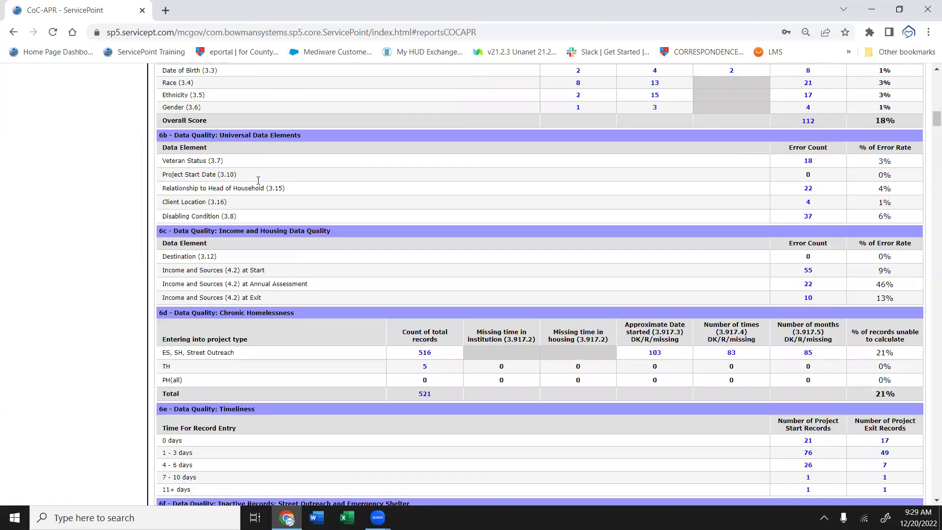
pyautogui.scroll(-2, 258, 181)
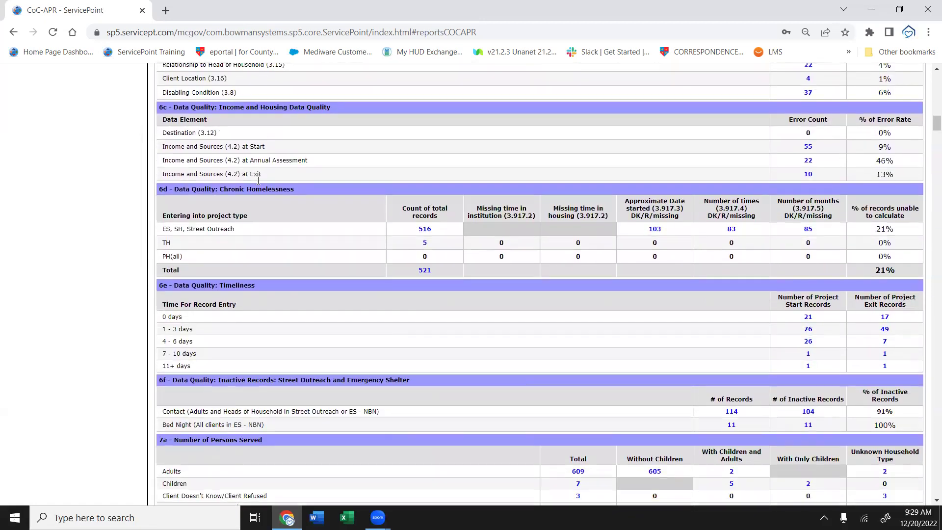
pyautogui.scroll(1, 258, 181)
pyautogui.scroll(1, 258, 181)
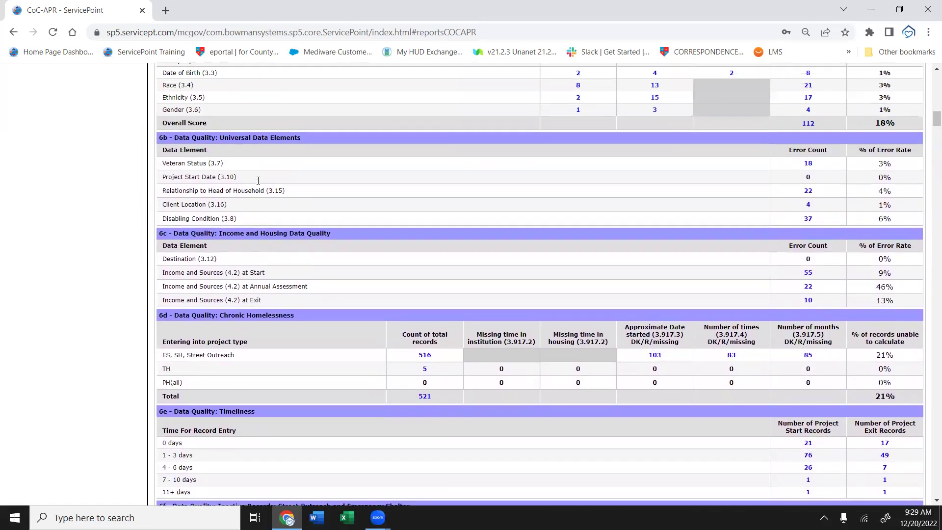
pyautogui.scroll(1, 258, 180)
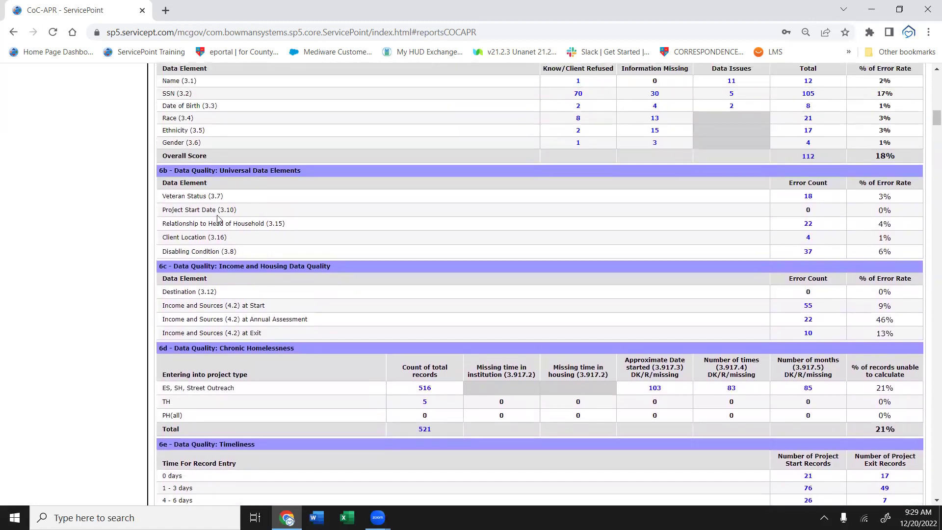
pyautogui.scroll(15, 115, 274)
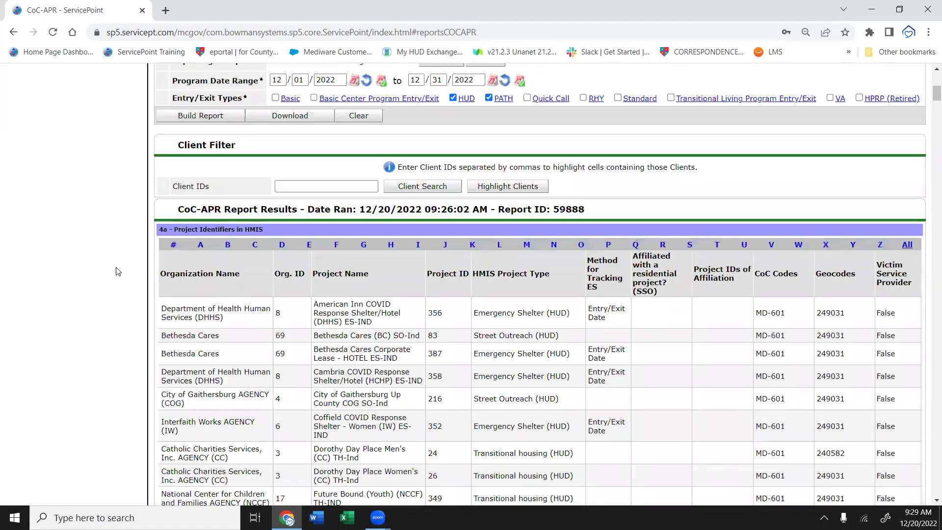
pyautogui.scroll(10, 116, 271)
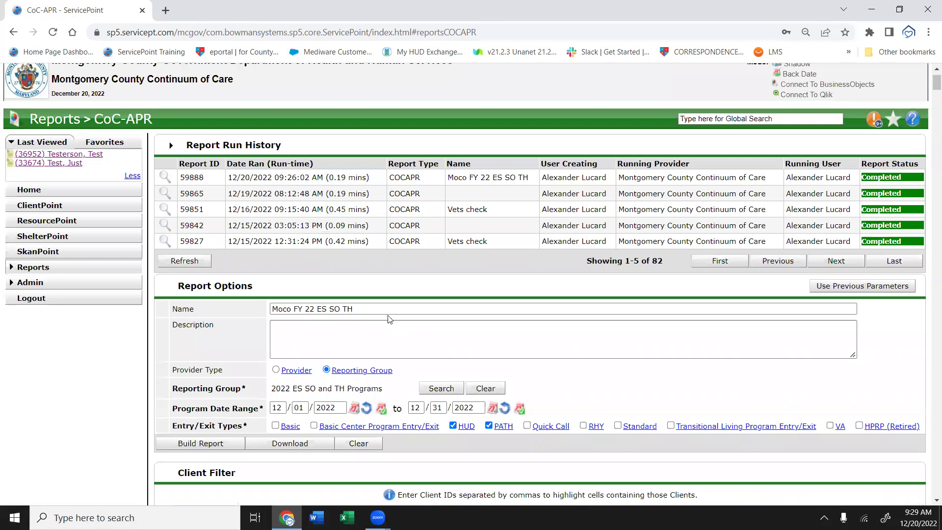
# Clear the old report name and start a Reporting Group search
pyautogui.moveTo(388, 310); pyautogui.dragTo(228, 310)
pyautogui.press('BackSpace')
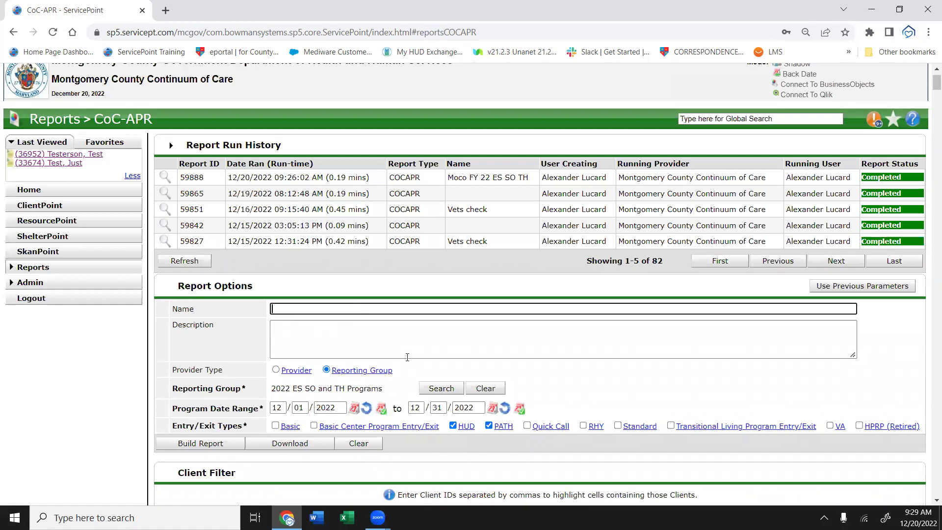
pyautogui.click(441, 389)
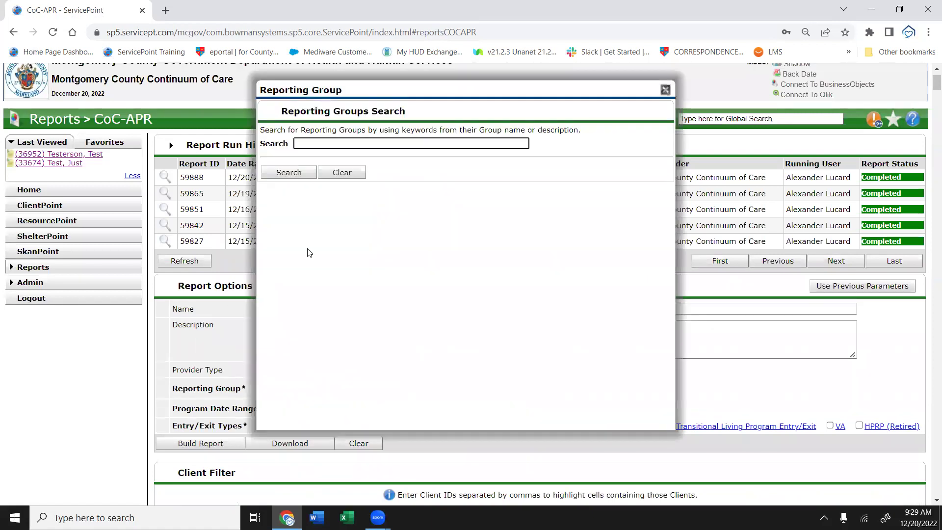
# Search 'psh', choose the ALL PSH reporting group, and build the CoC-APR
pyautogui.write('psh')
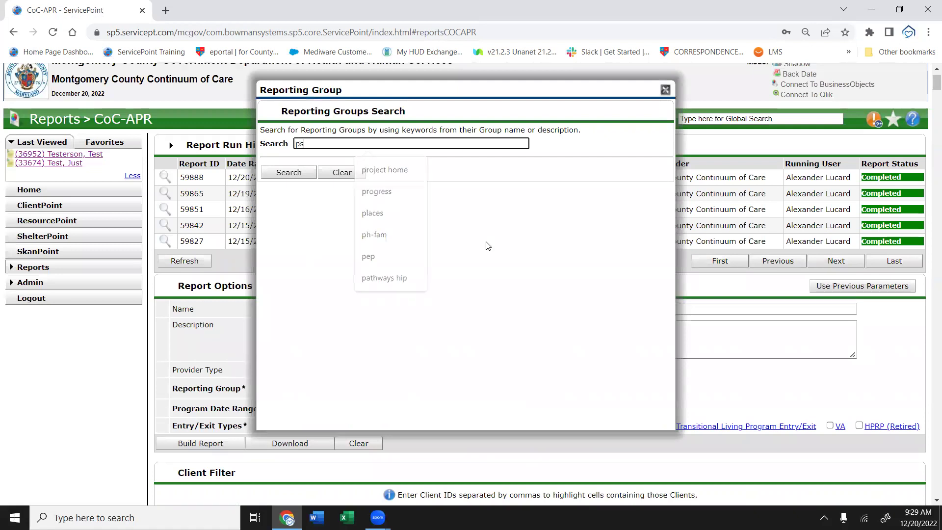
pyautogui.press('Return')
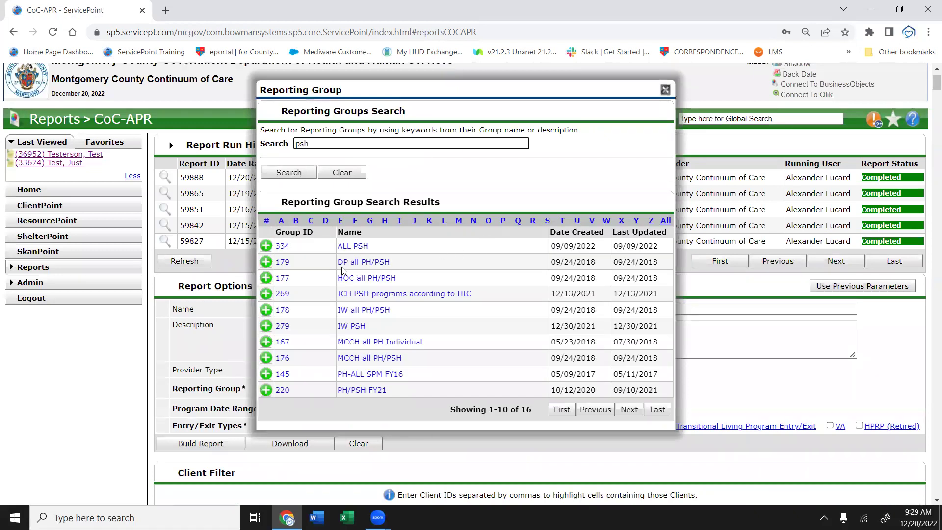
pyautogui.click(266, 246)
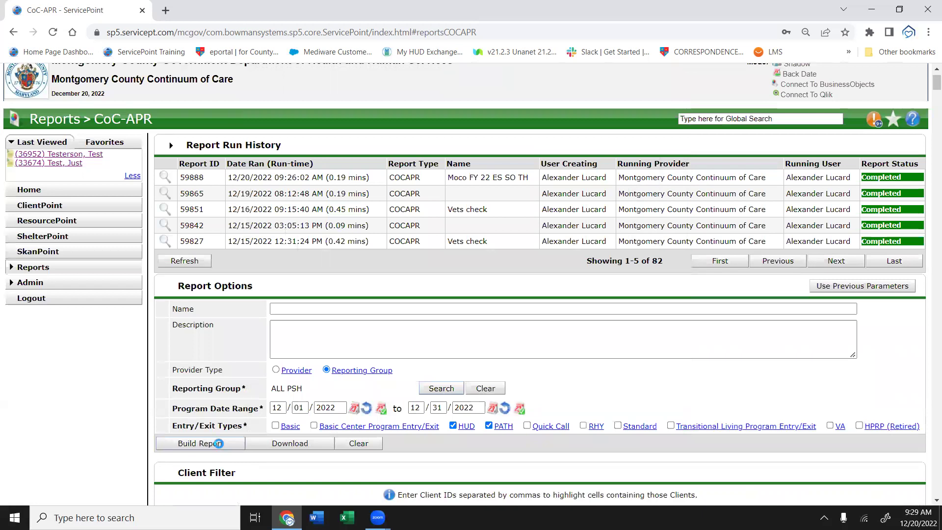
pyautogui.click(218, 444)
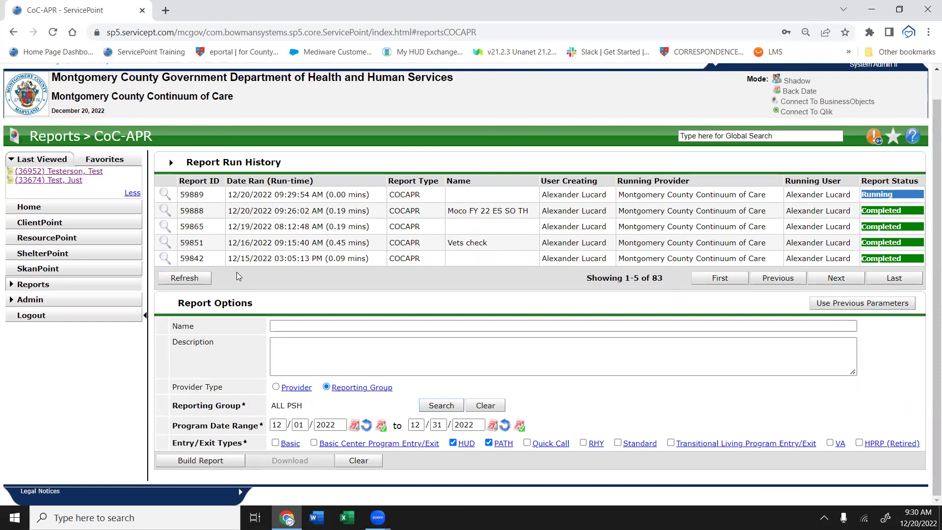
# Refresh the run history and try opening running report 59889, dismissing the loading error
pyautogui.click(184, 278)
pyautogui.click(191, 278)
pyautogui.click(165, 194)
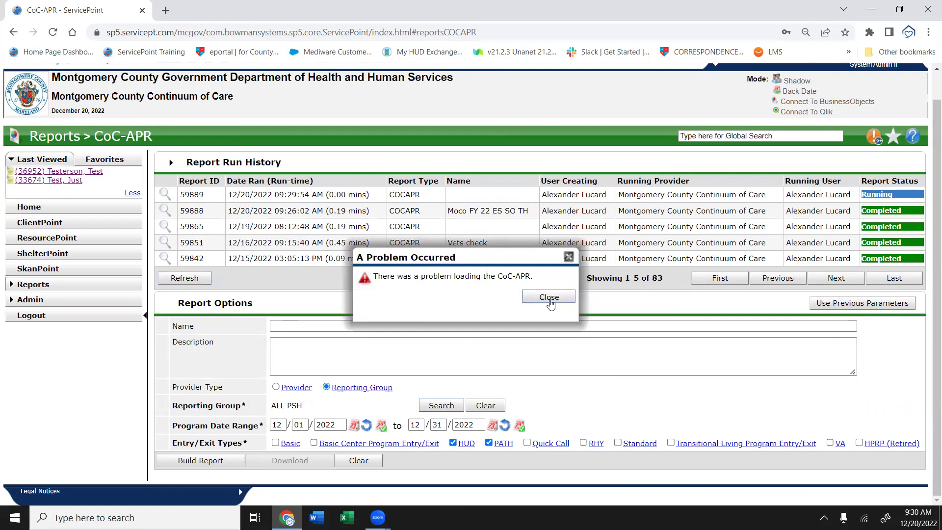
pyautogui.click(549, 298)
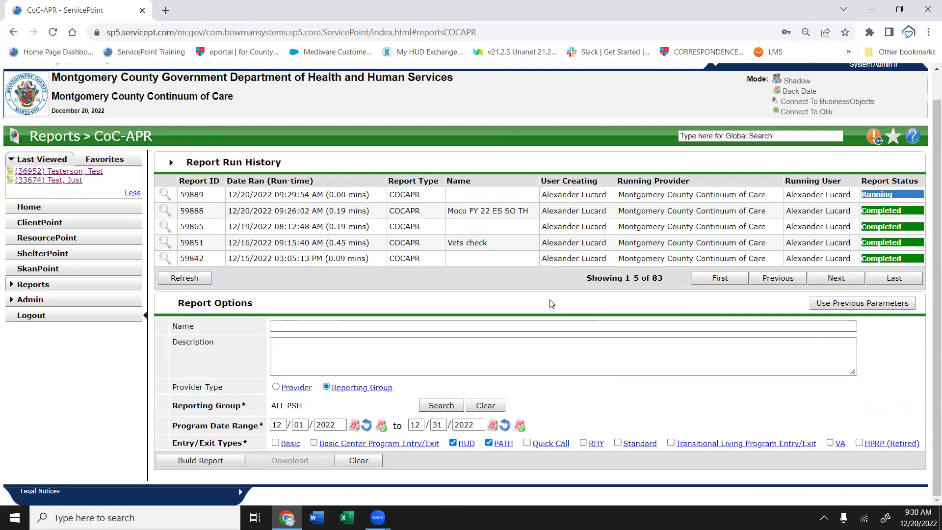
pyautogui.click(183, 278)
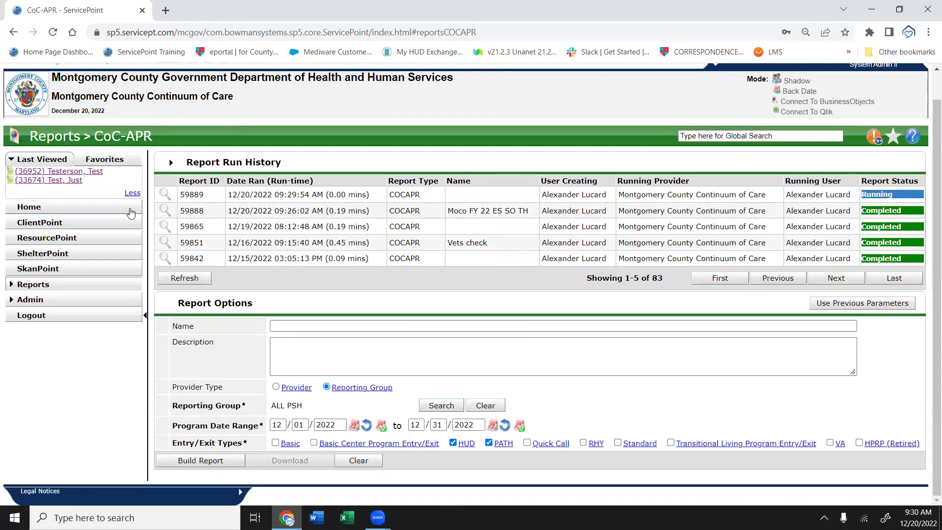
# Reopen report 59888's results and scroll through them and back up to the options
pyautogui.click(164, 214)
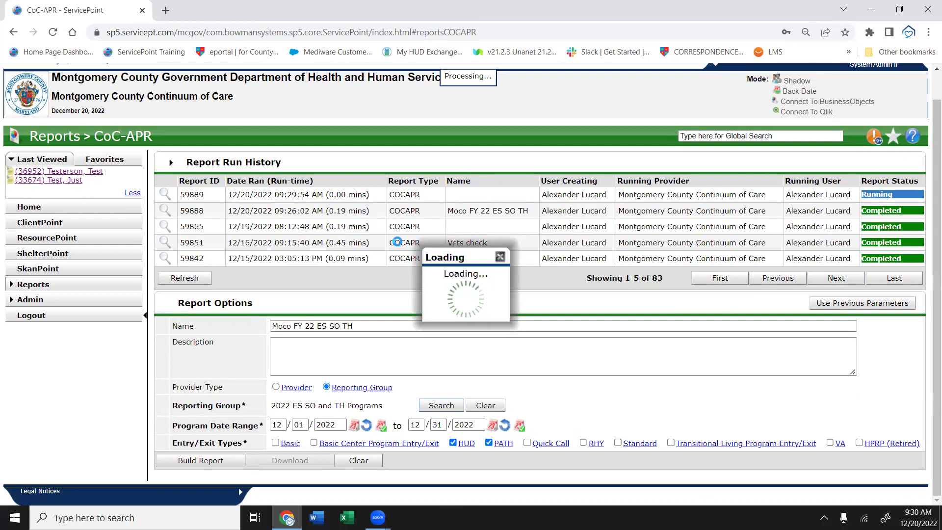
pyautogui.scroll(-7, 641, 255)
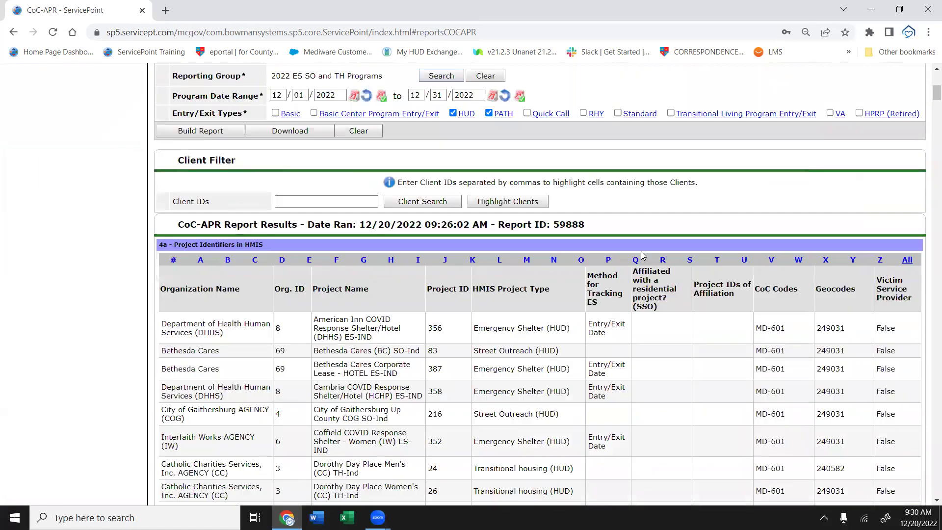
pyautogui.scroll(-12, 642, 254)
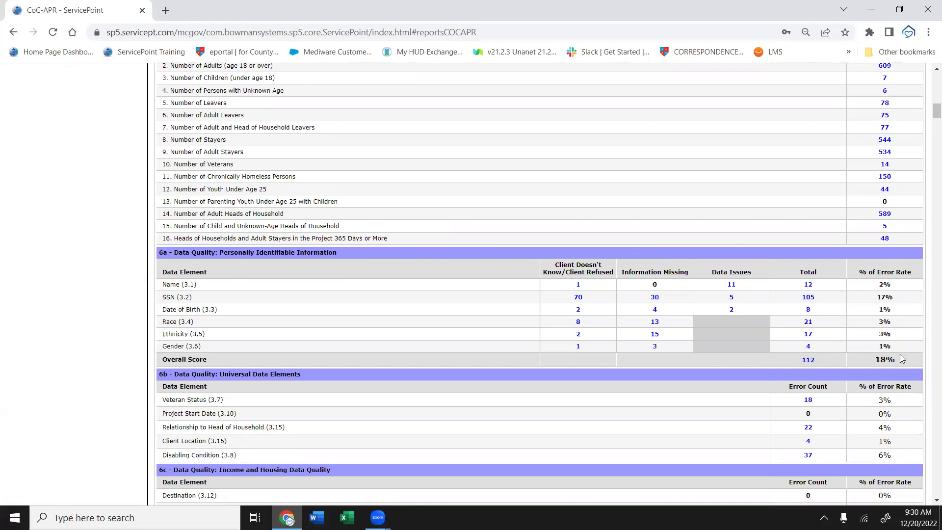
pyautogui.scroll(-3, 885, 361)
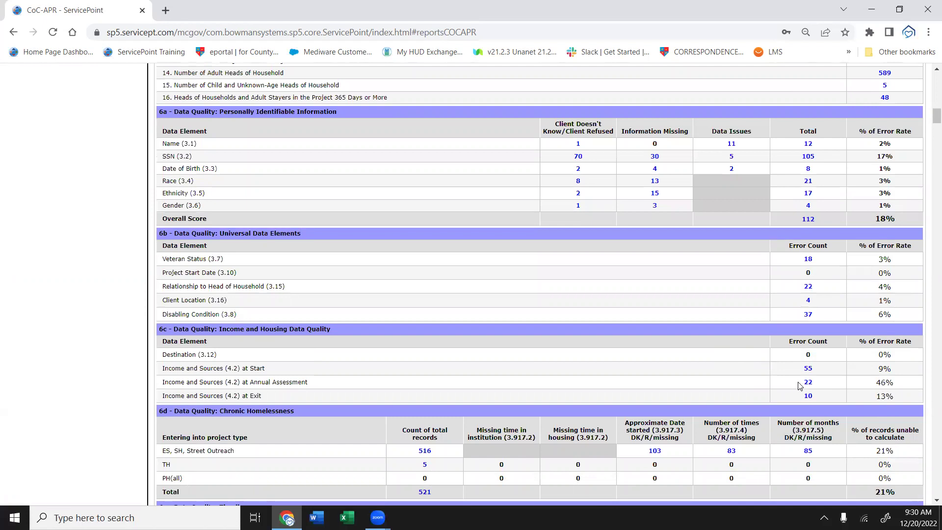
pyautogui.scroll(1, 807, 387)
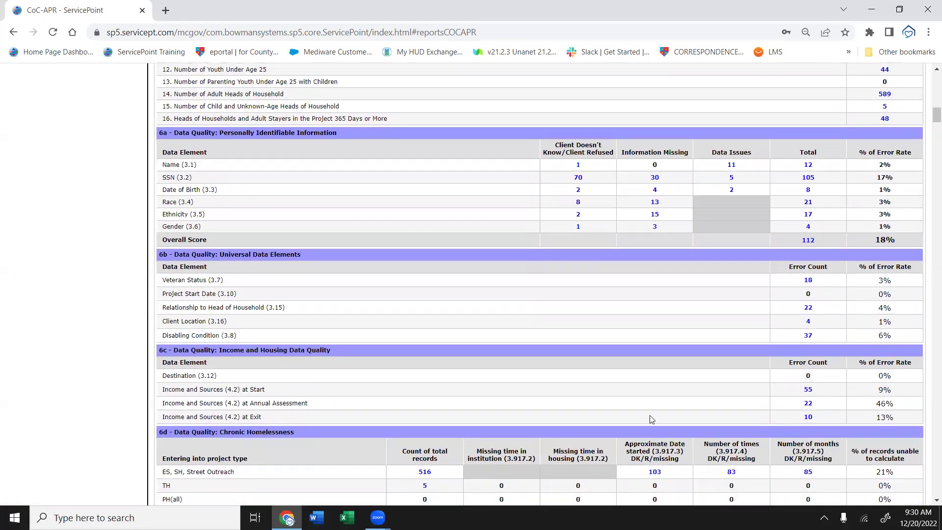
pyautogui.scroll(3, 649, 415)
pyautogui.scroll(-4, 650, 418)
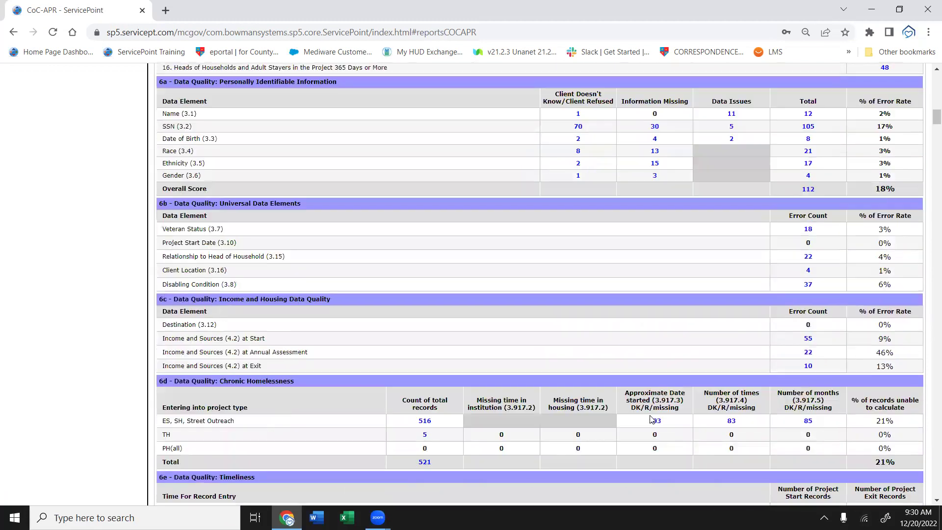
pyautogui.scroll(1, 650, 419)
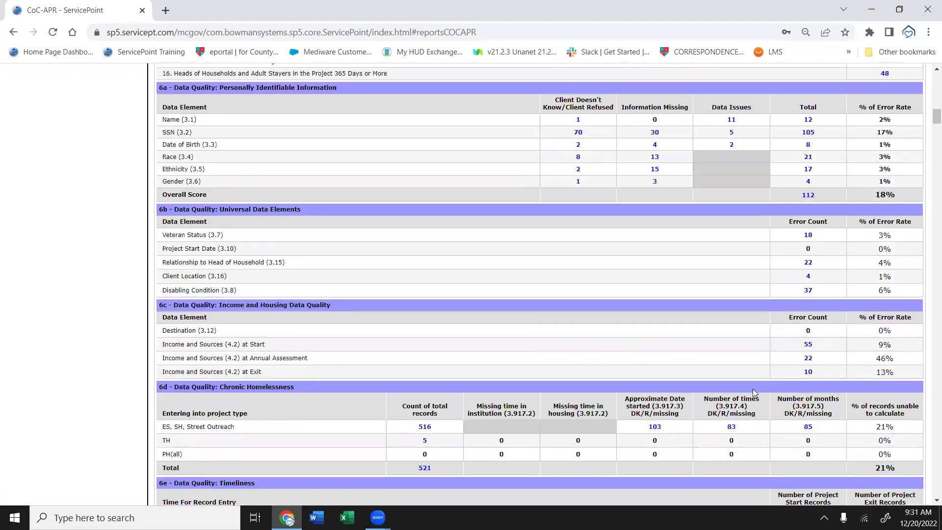
pyautogui.scroll(1, 790, 387)
pyautogui.scroll(6, 790, 387)
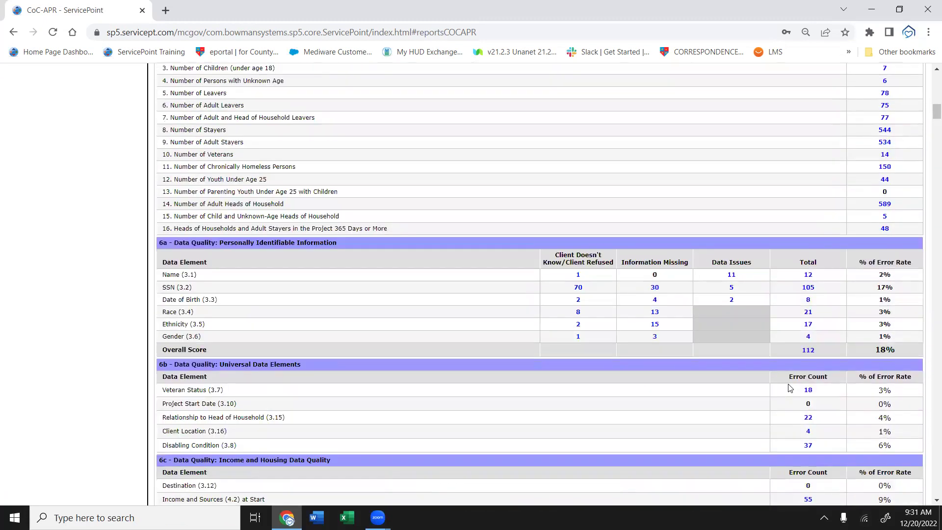
pyautogui.scroll(4, 789, 387)
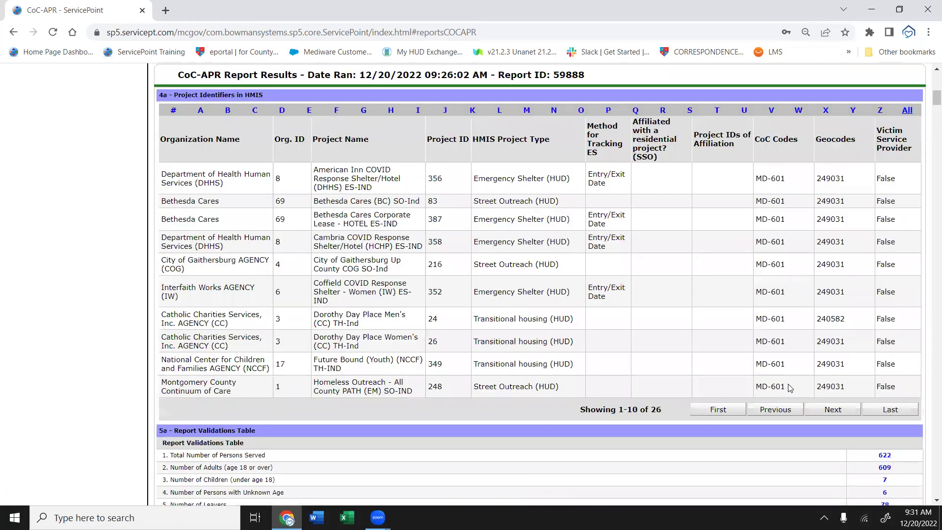
pyautogui.scroll(5, 789, 387)
pyautogui.scroll(4, 789, 388)
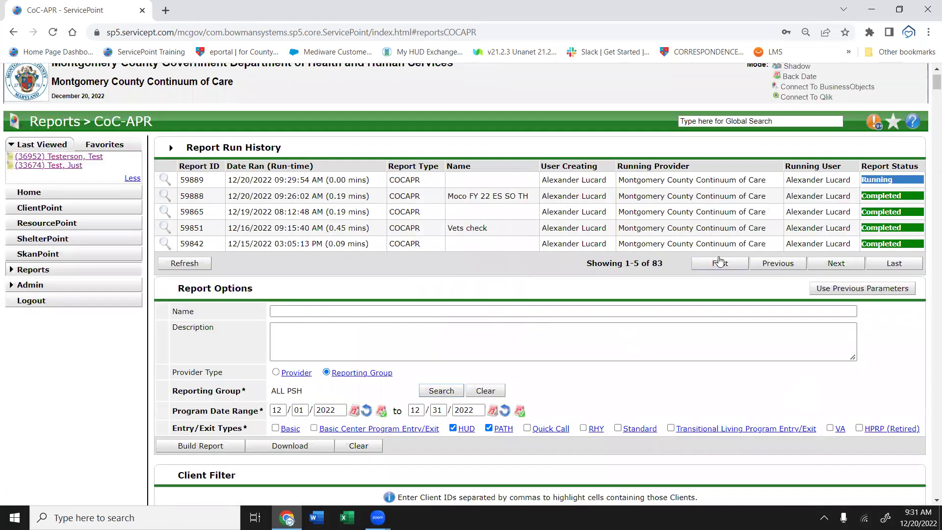
pyautogui.scroll(-2, 720, 261)
# Scroll through the ALL PSH 4a, 5a and 6a–6f tables down to the 7a and 8a sections
pyautogui.scroll(-5, 719, 262)
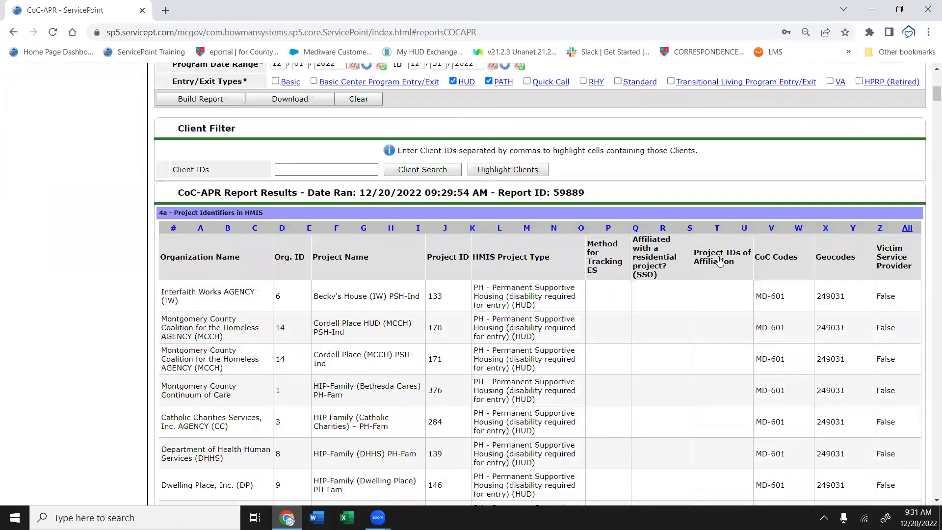
pyautogui.scroll(-9, 720, 262)
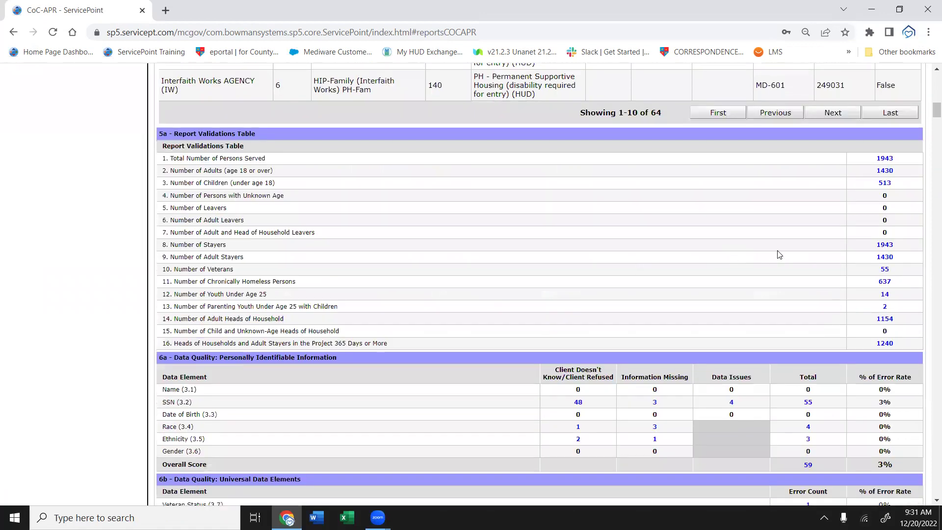
pyautogui.scroll(4, 780, 254)
pyautogui.scroll(1, 779, 254)
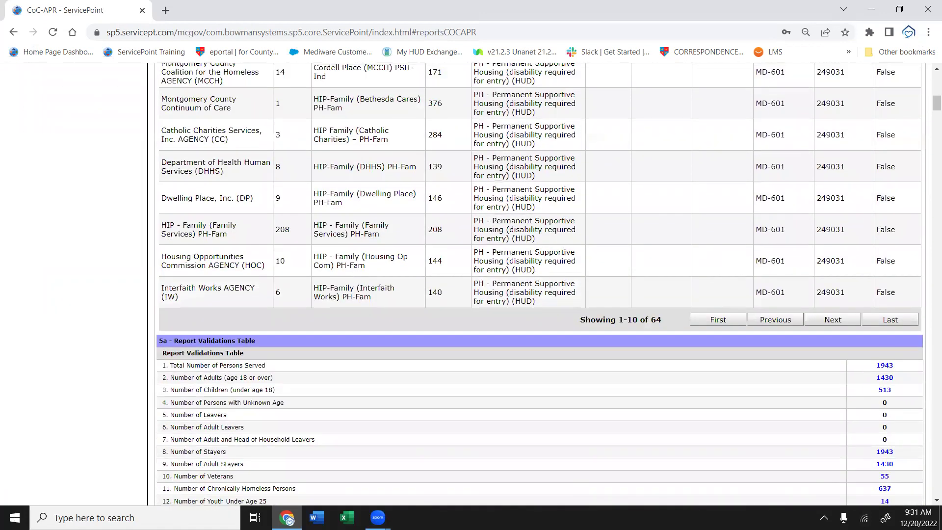
pyautogui.scroll(-1, 361, 249)
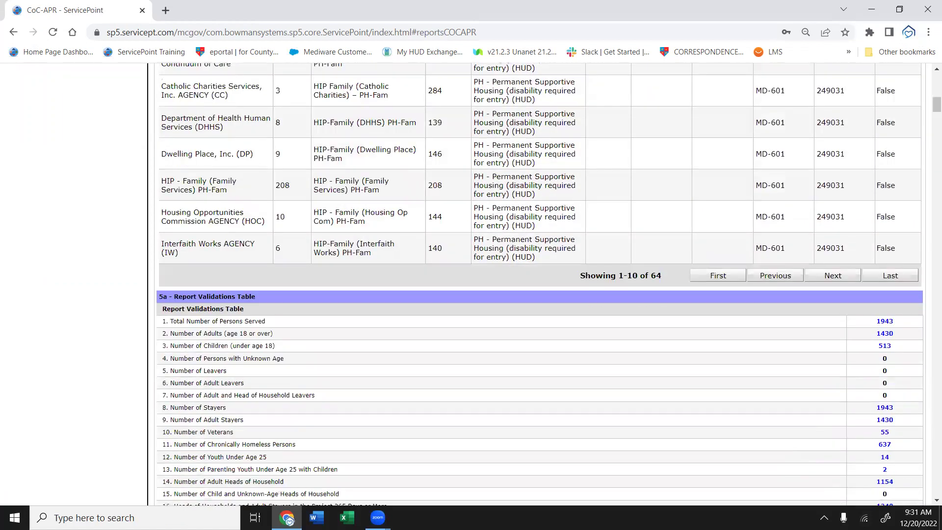
pyautogui.scroll(-1, 707, 406)
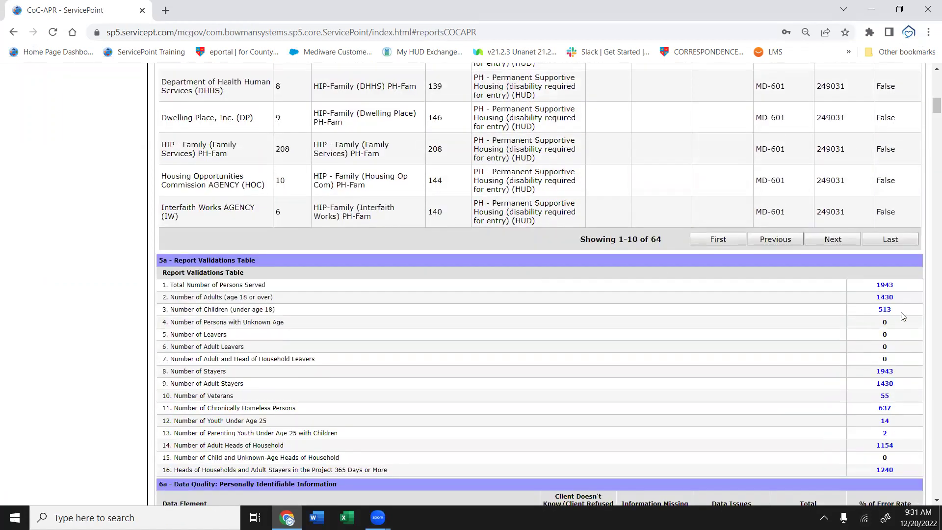
pyautogui.scroll(-1, 881, 318)
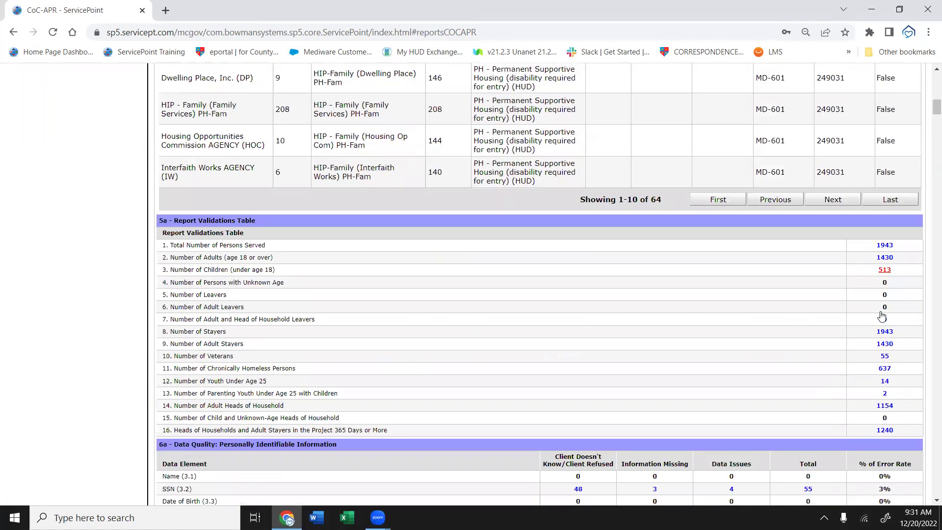
pyautogui.scroll(-1, 881, 316)
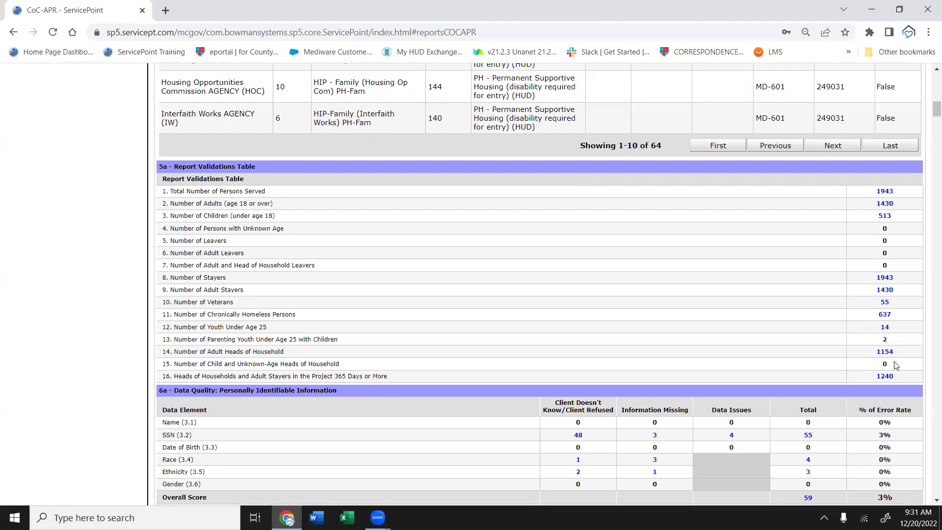
pyautogui.scroll(-3, 894, 365)
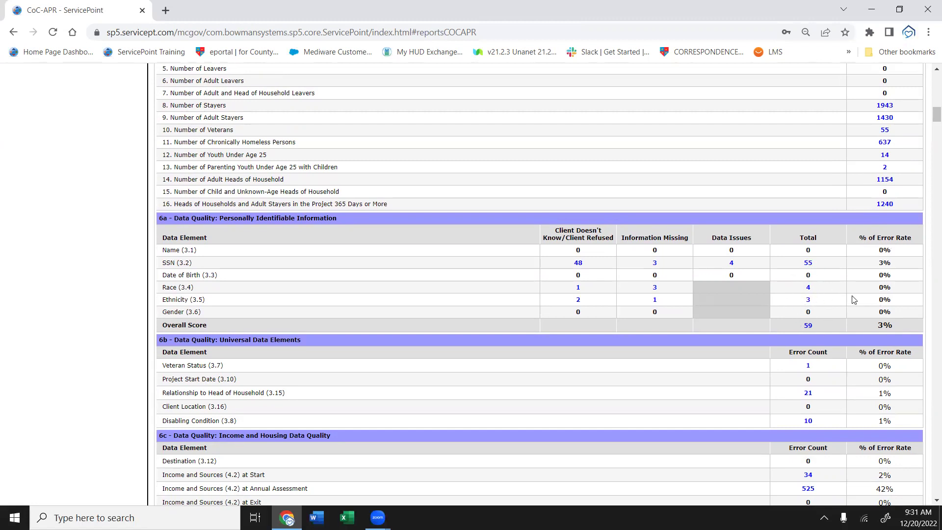
pyautogui.scroll(-3, 853, 320)
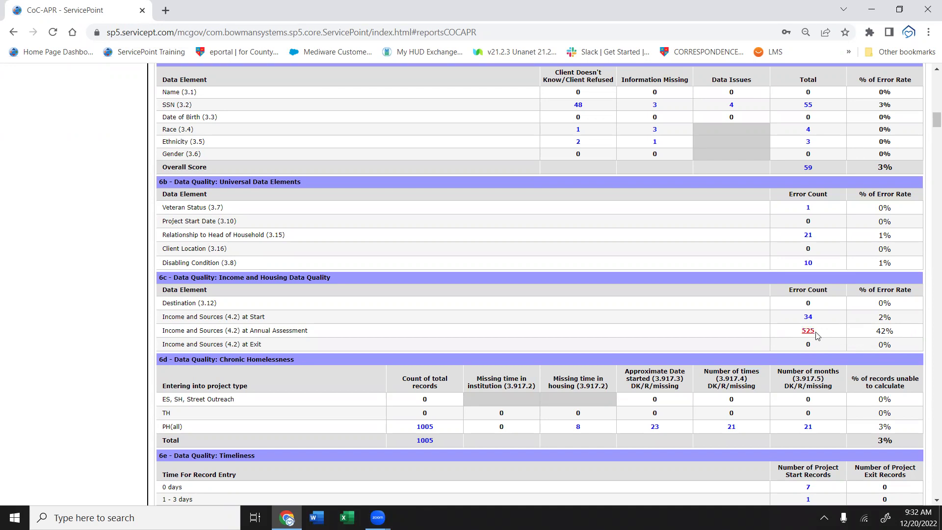
pyautogui.scroll(-3, 835, 334)
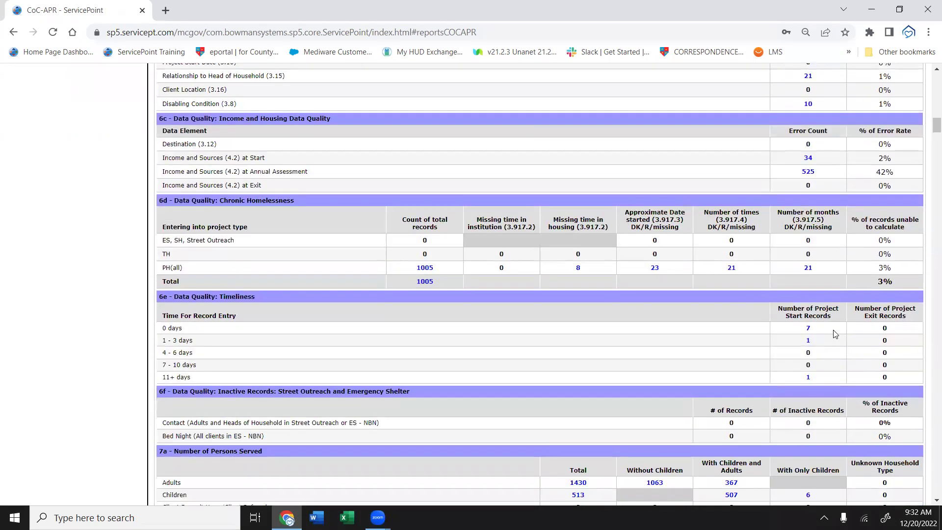
pyautogui.scroll(-1, 727, 303)
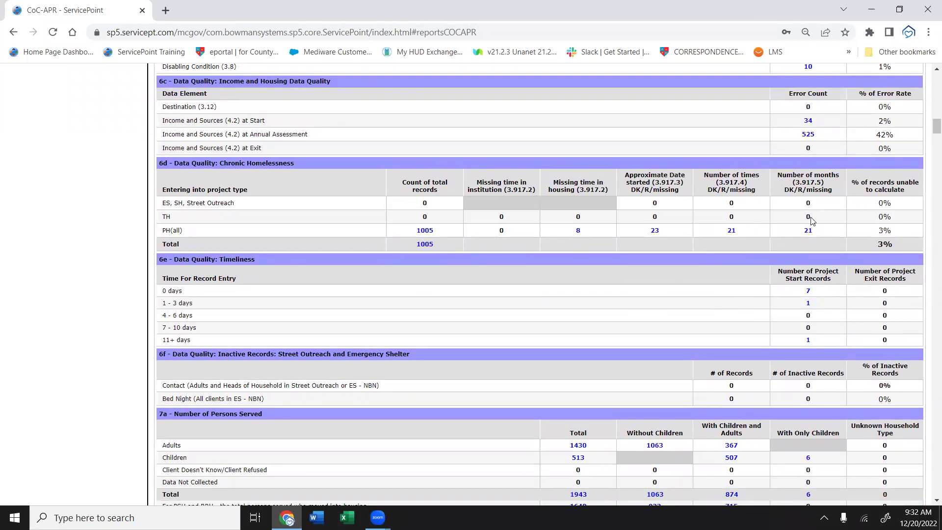
pyautogui.scroll(5, 898, 233)
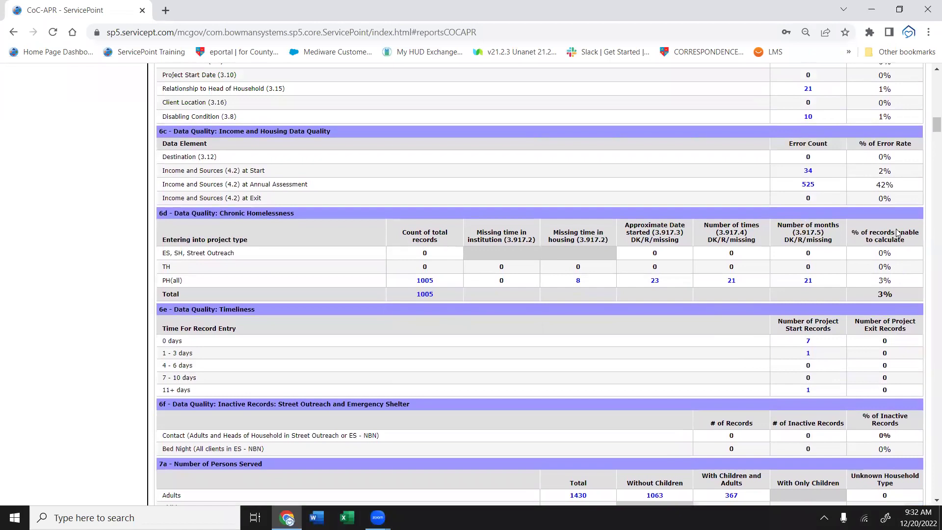
pyautogui.scroll(3, 897, 233)
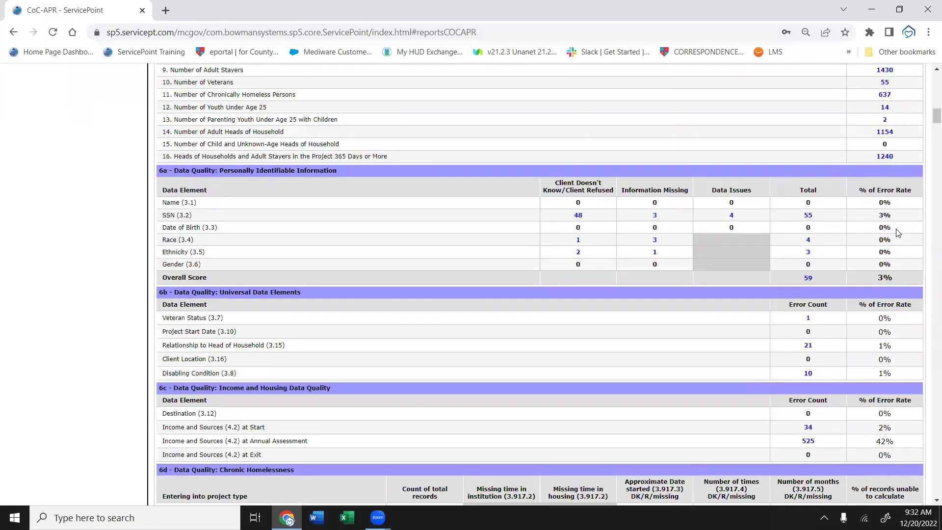
pyautogui.scroll(-4, 847, 205)
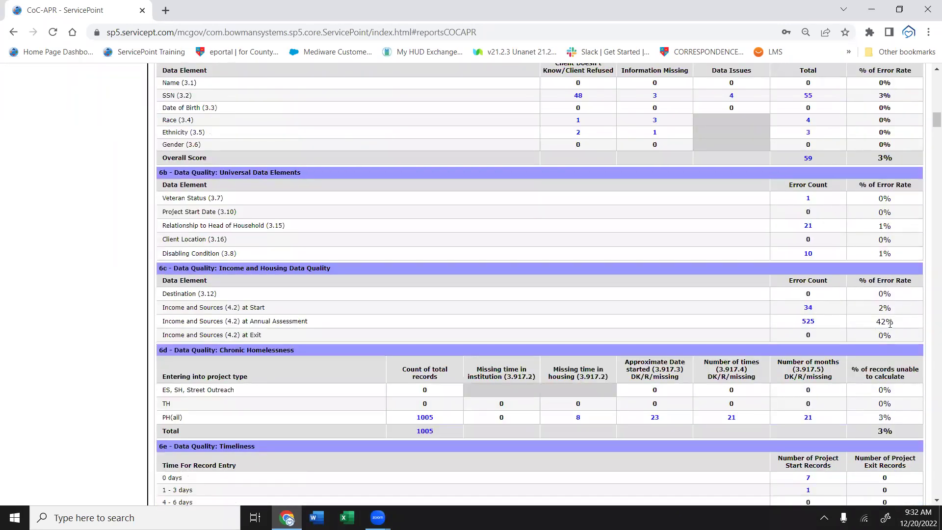
pyautogui.scroll(-4, 890, 324)
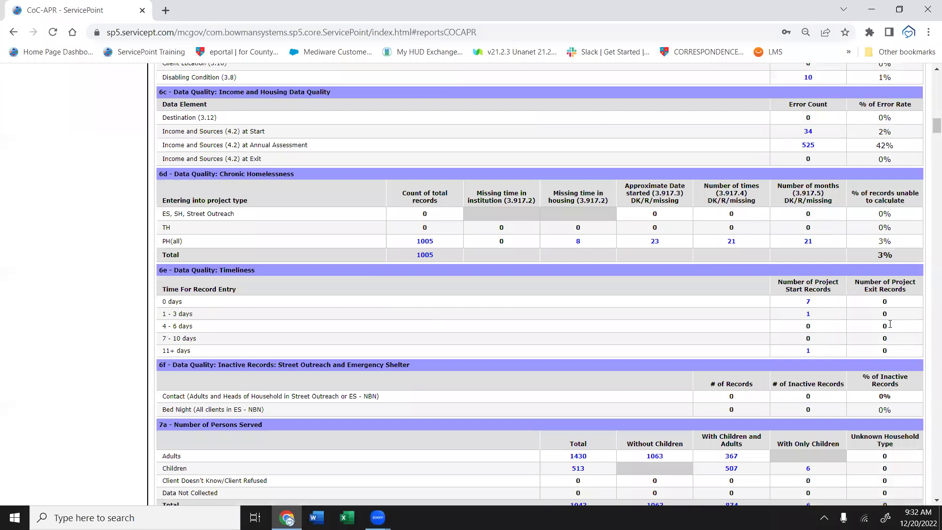
pyautogui.scroll(-3, 889, 323)
pyautogui.scroll(-1, 889, 324)
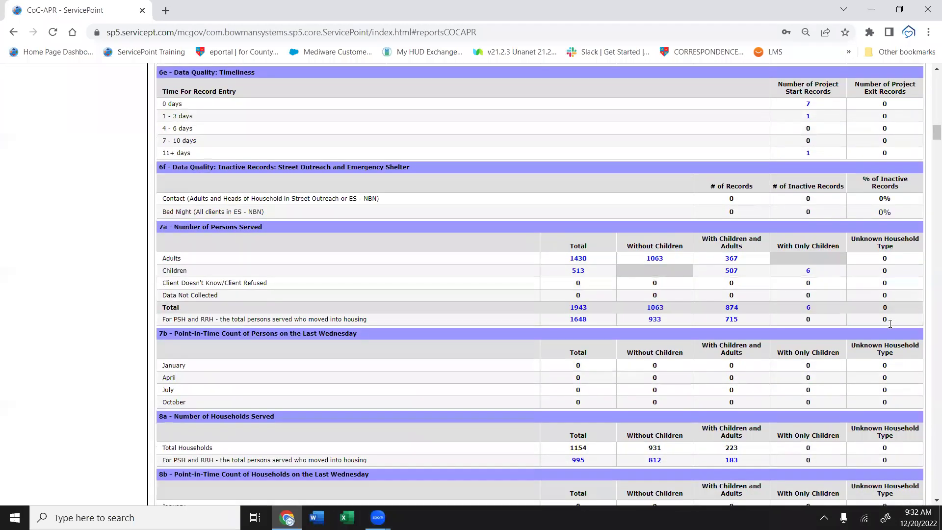
pyautogui.scroll(-1, 889, 324)
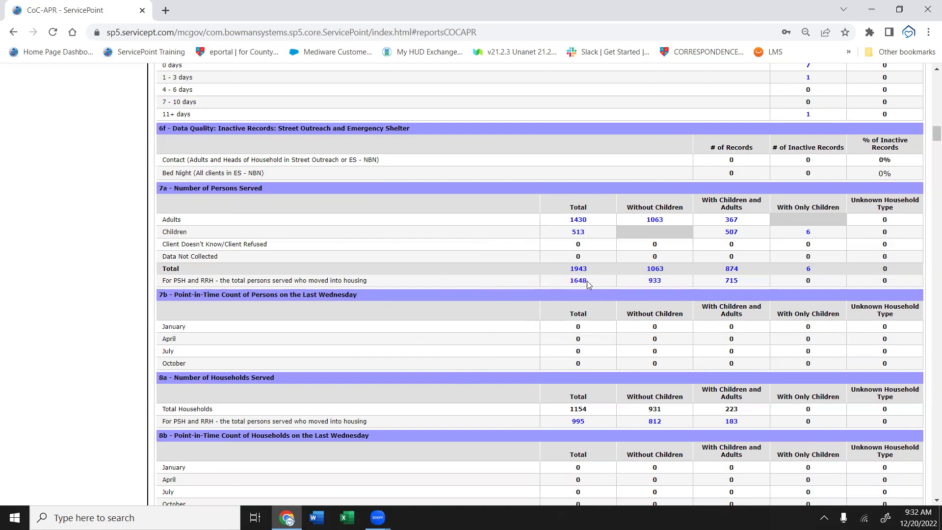
pyautogui.click(573, 282)
# Scroll back up through the data-quality tables to report 59889's options and run history
pyautogui.scroll(10, 610, 194)
pyautogui.scroll(3, 610, 195)
pyautogui.scroll(-2, 610, 195)
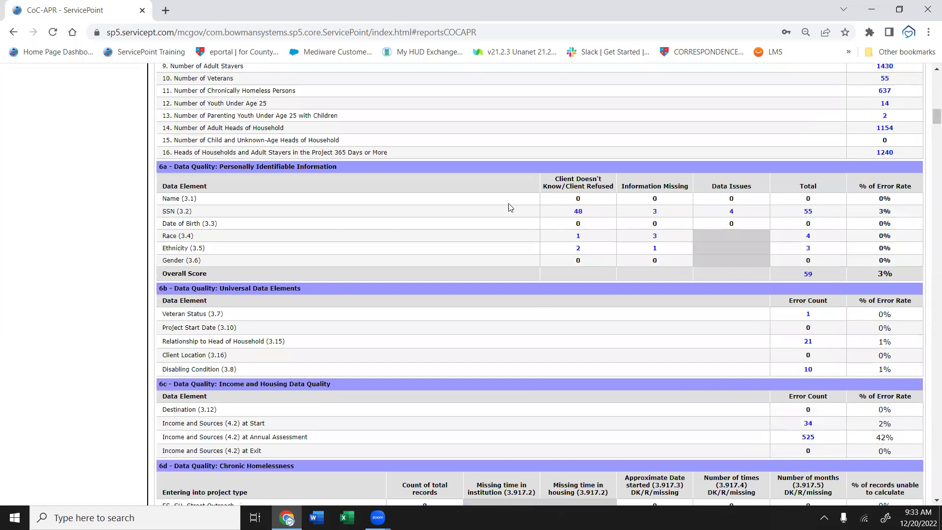
pyautogui.scroll(3, 349, 167)
pyautogui.scroll(3, 312, 219)
pyautogui.scroll(-10, 312, 218)
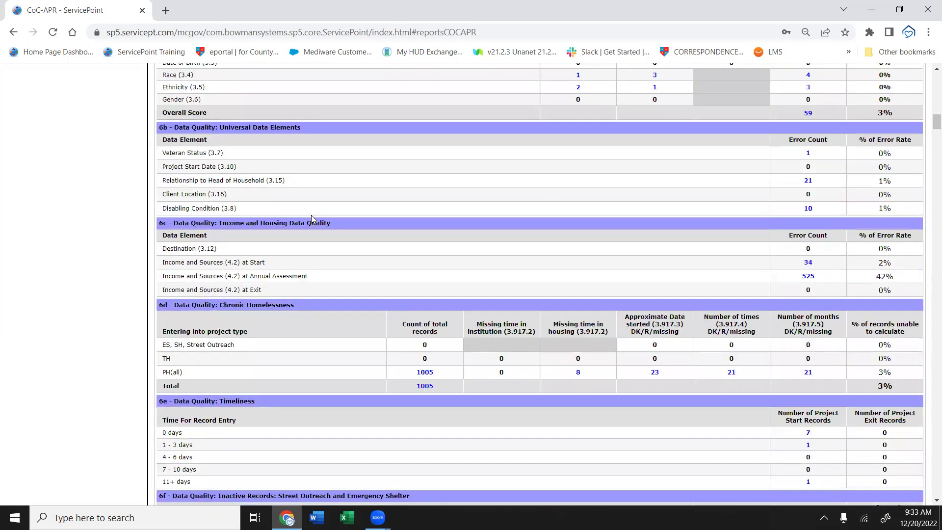
pyautogui.scroll(1, 312, 217)
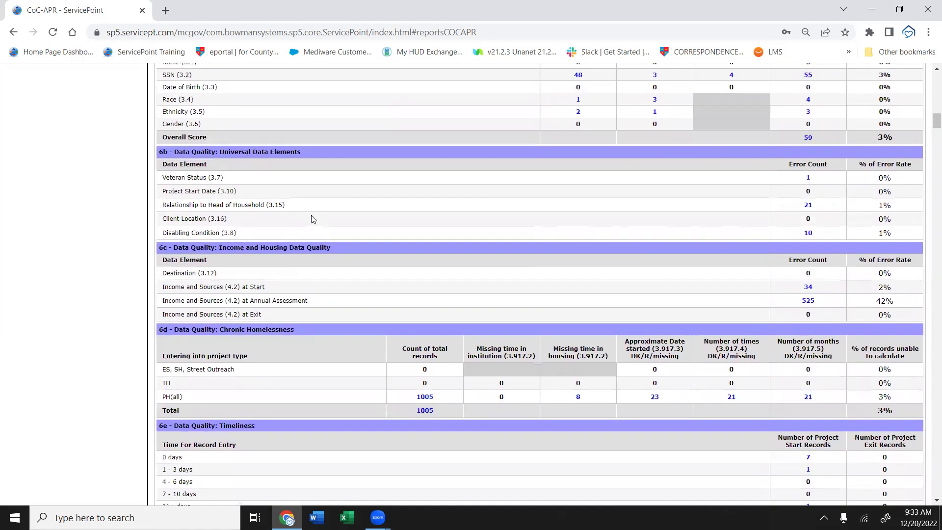
pyautogui.scroll(5, 313, 219)
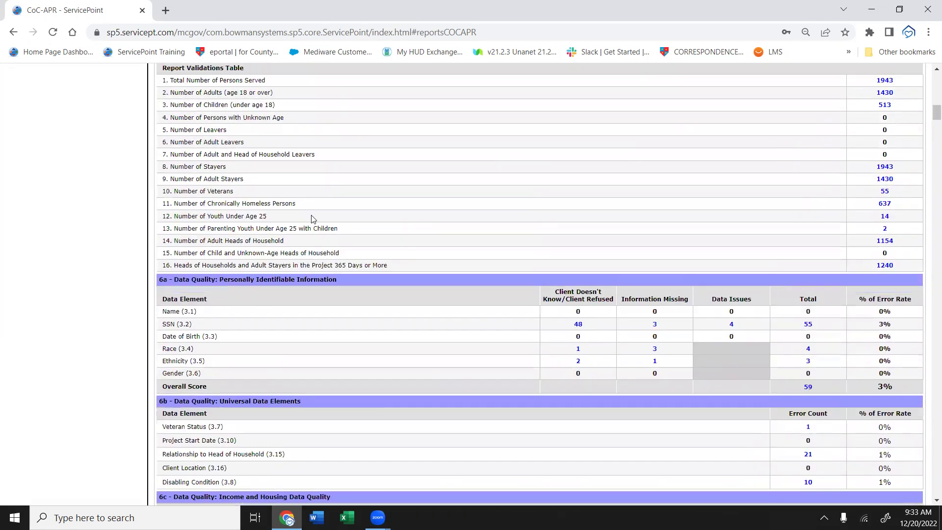
pyautogui.scroll(-5, 312, 219)
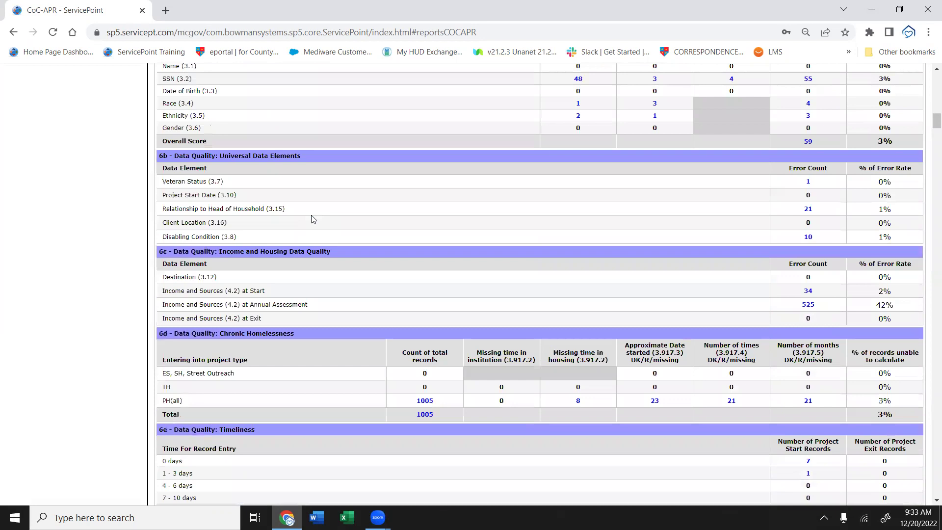
pyautogui.scroll(-8, 313, 219)
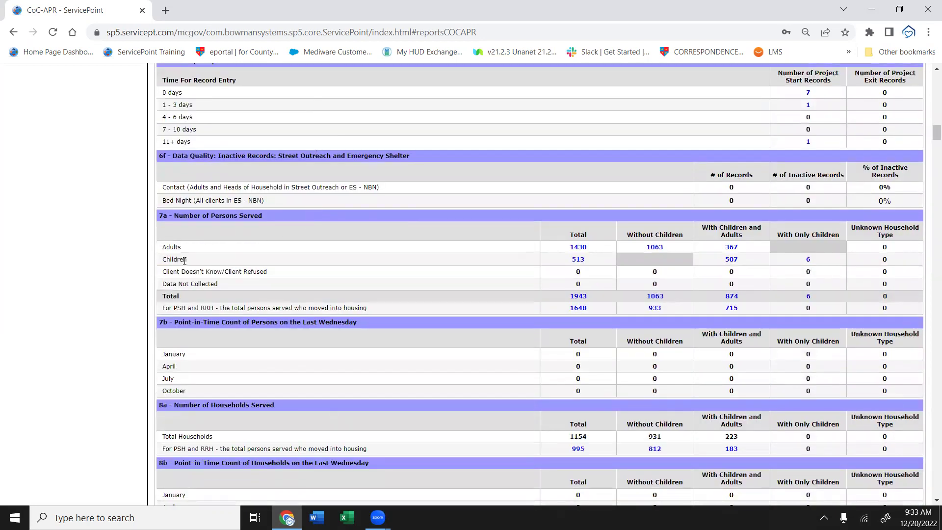
pyautogui.scroll(-1, 185, 261)
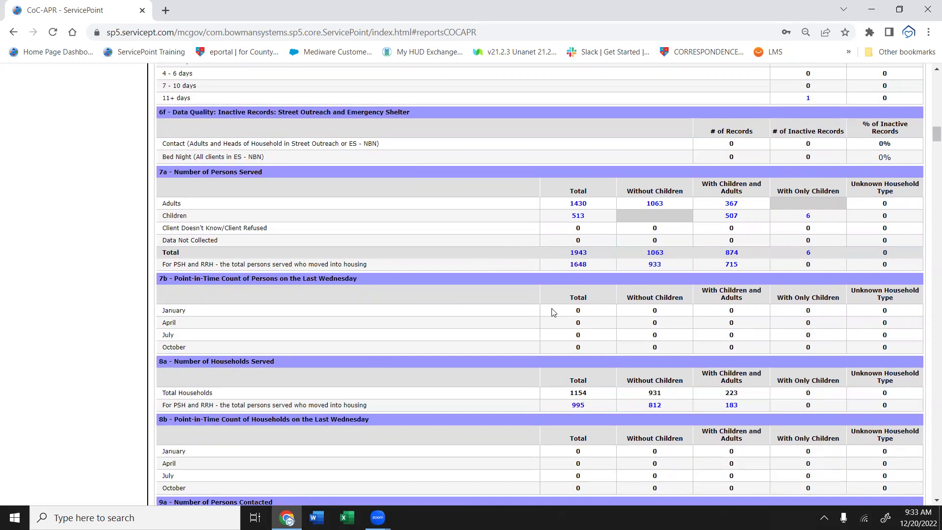
pyautogui.scroll(5, 553, 313)
pyautogui.scroll(9, 554, 312)
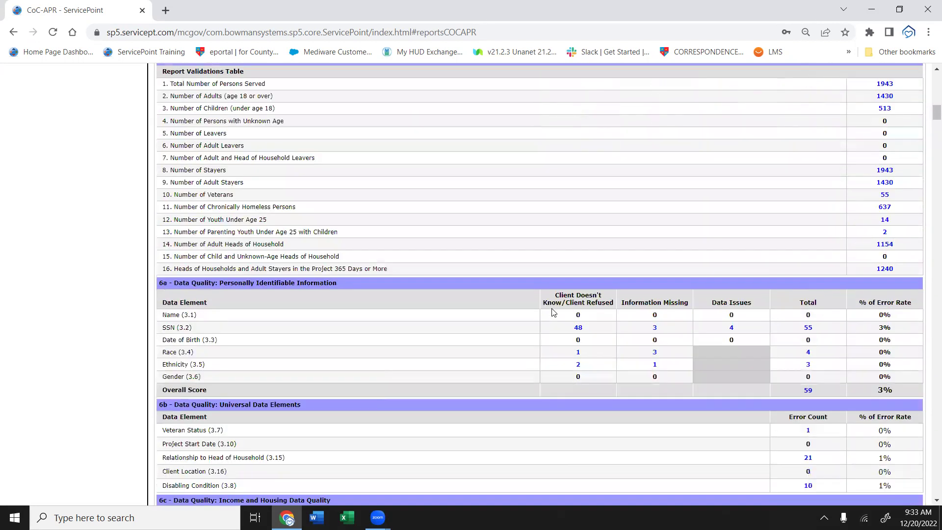
pyautogui.scroll(15, 553, 312)
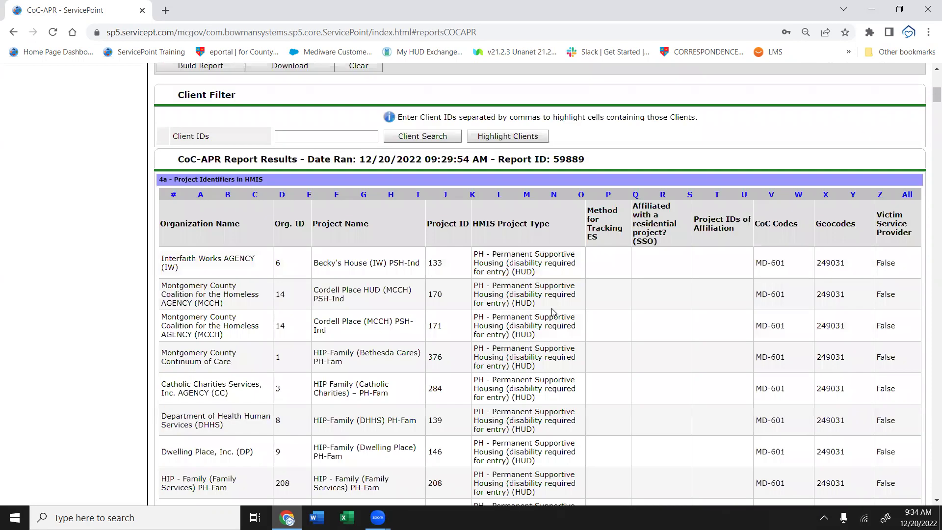
pyautogui.scroll(5, 551, 312)
pyautogui.scroll(1, 552, 313)
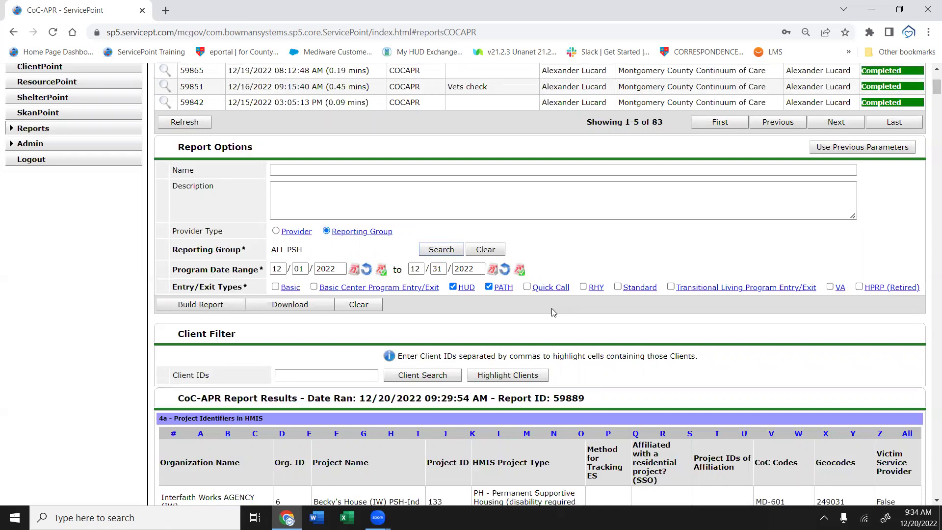
pyautogui.scroll(2, 554, 312)
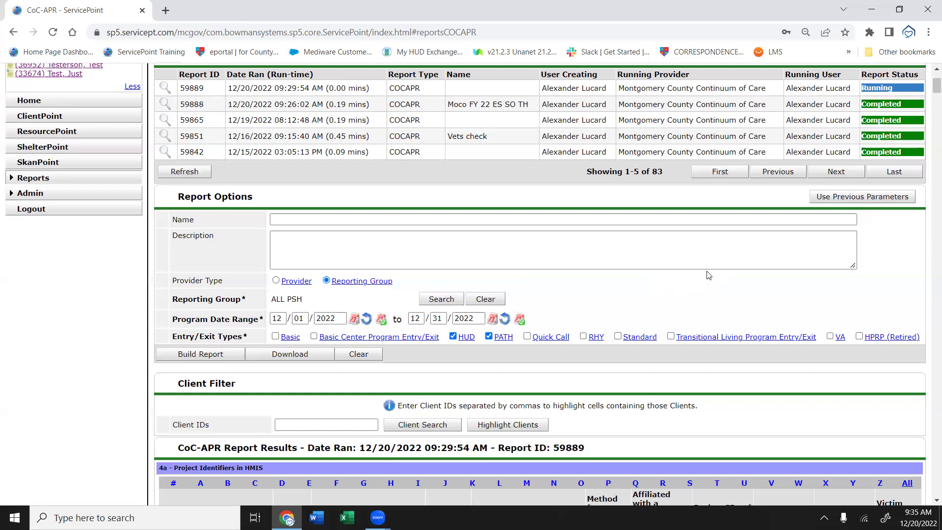
pyautogui.scroll(3, 621, 287)
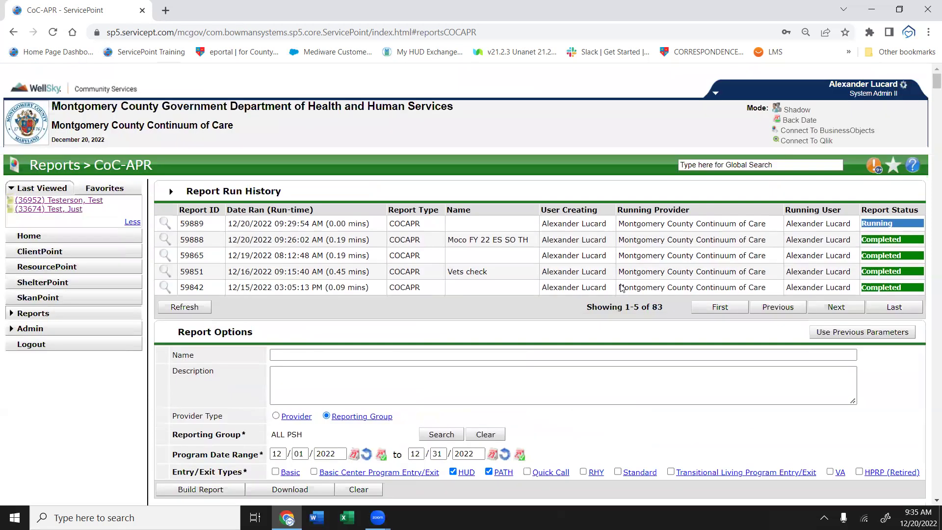